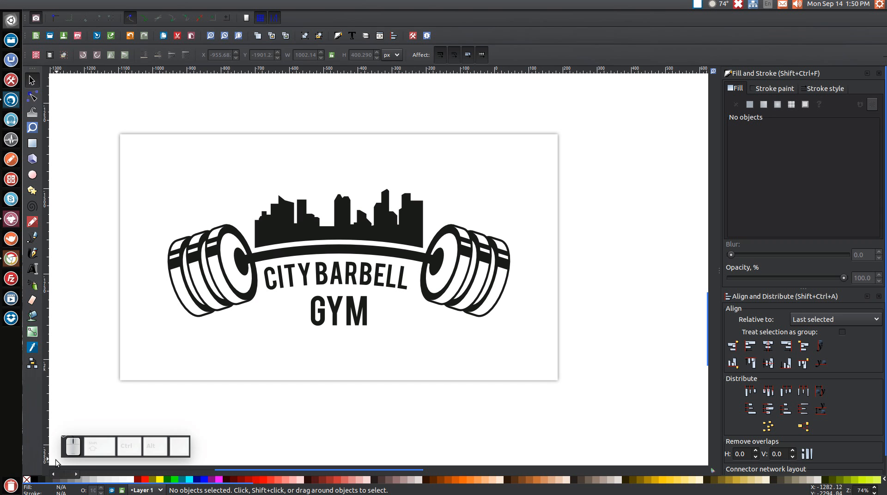
pyautogui.click(194, 406)
pyautogui.click(118, 403)
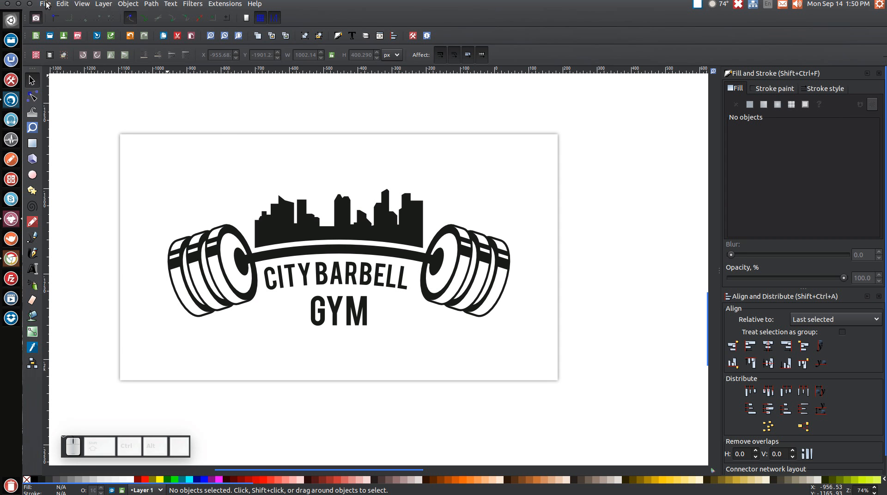
# - Create a new document from the Default template and show it in a maximized window at 1:1 zoom
pyautogui.click(45, 3)
pyautogui.moveTo(66, 18)
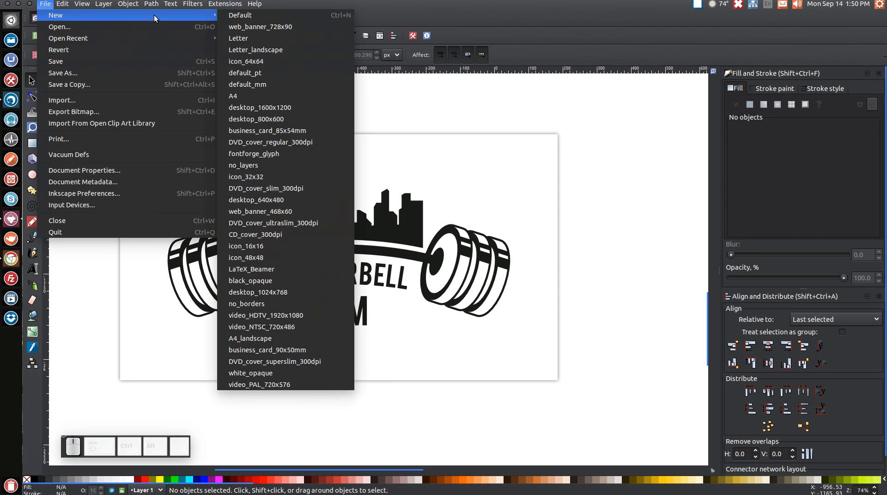
pyautogui.click(245, 16)
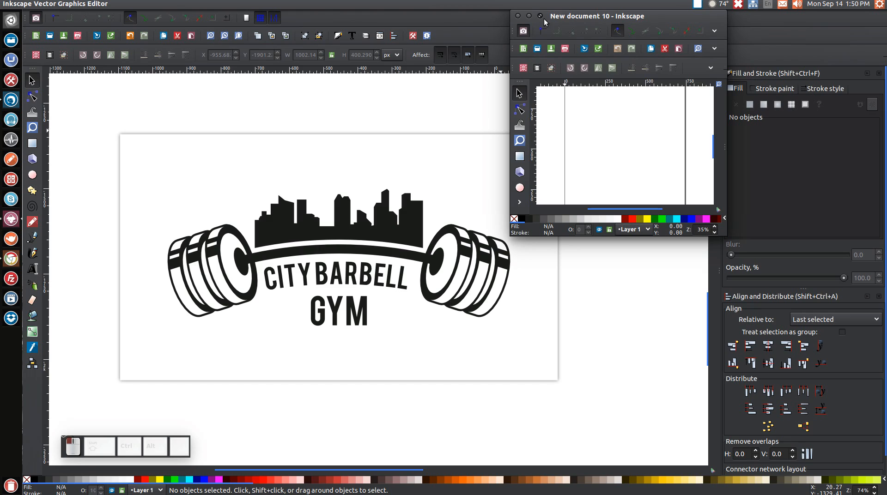
pyautogui.doubleClick(544, 19)
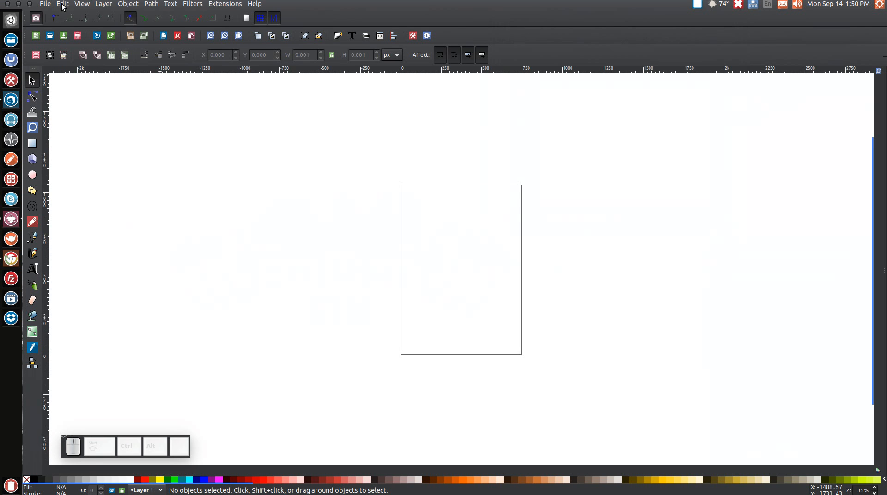
pyautogui.click(89, 5)
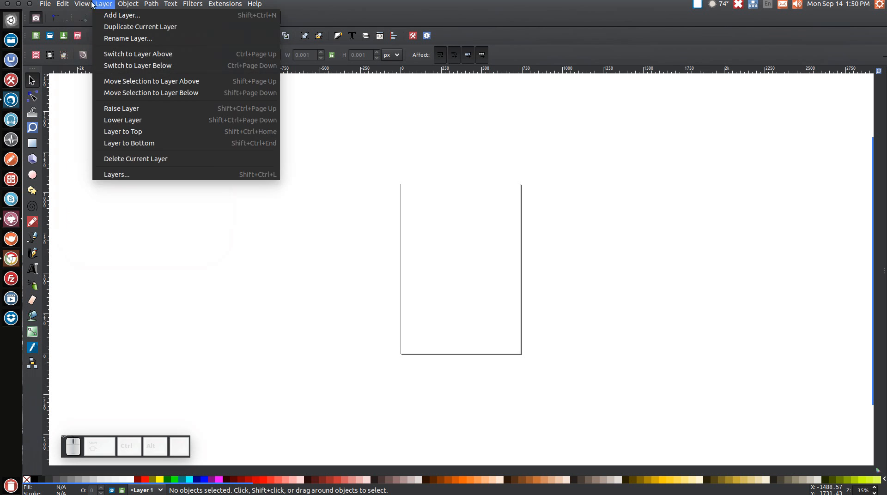
pyautogui.moveTo(96, 16)
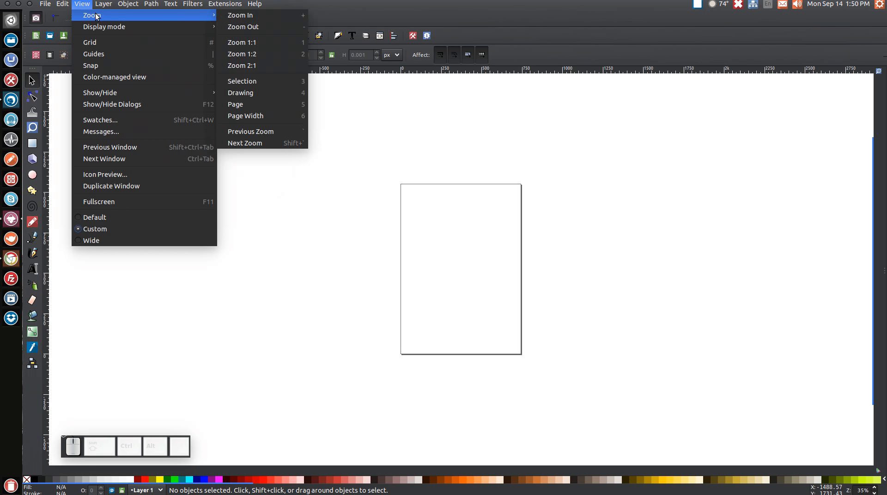
pyautogui.click(248, 43)
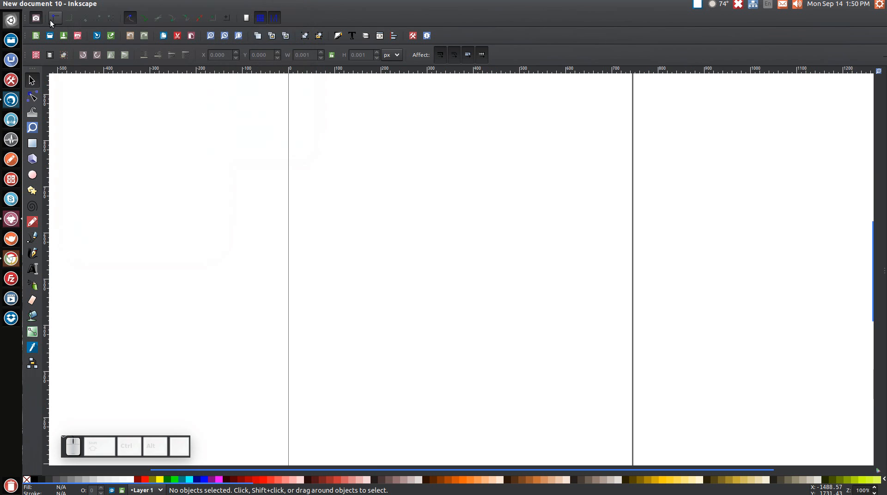
# - Turn off the page border and the border shadow in the document properties
pyautogui.click(45, 4)
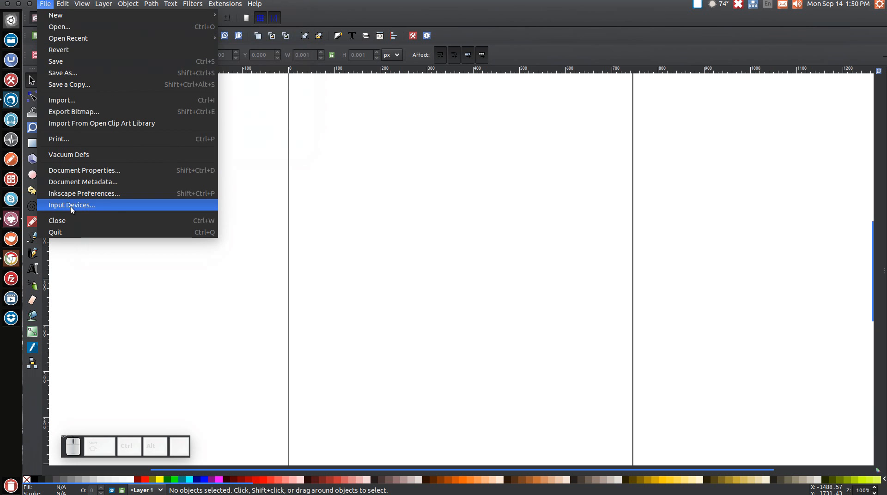
pyautogui.click(79, 170)
pyautogui.click(73, 227)
pyautogui.click(60, 256)
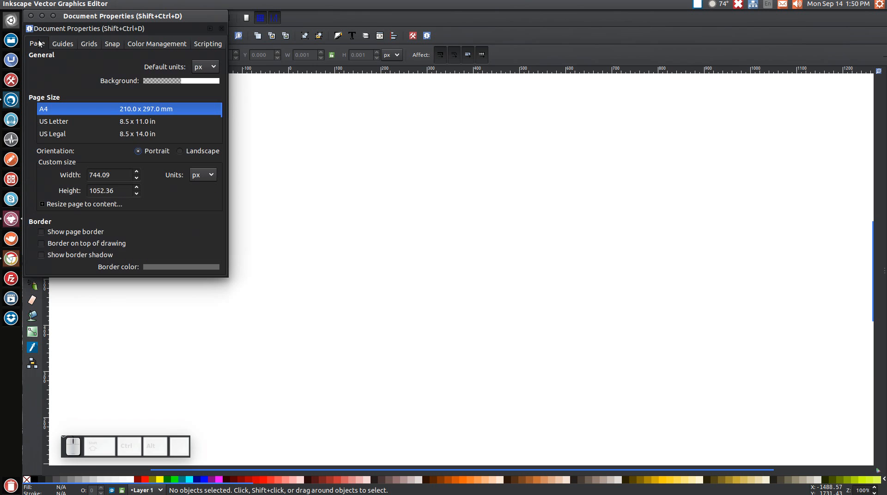
pyautogui.click(31, 16)
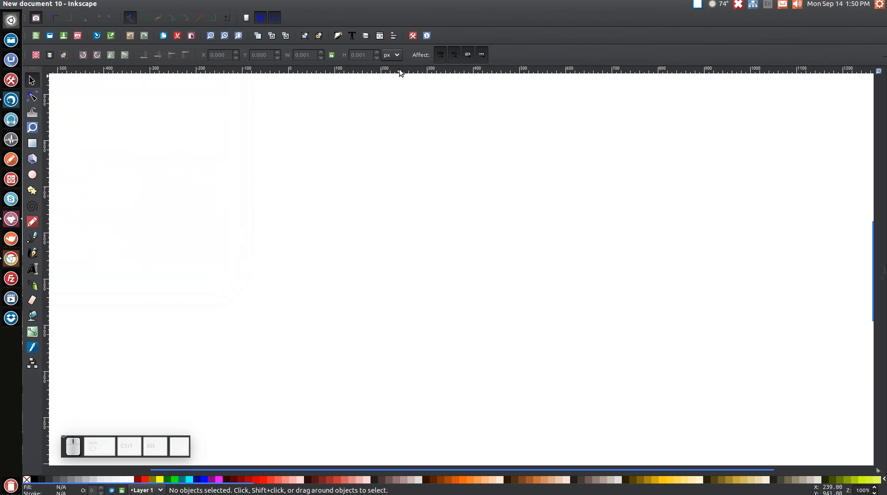
# - Open the Align and Distribute dialog, keeping alignment relative to Last selected, and the Fill and Stroke dialog
pyautogui.click(394, 37)
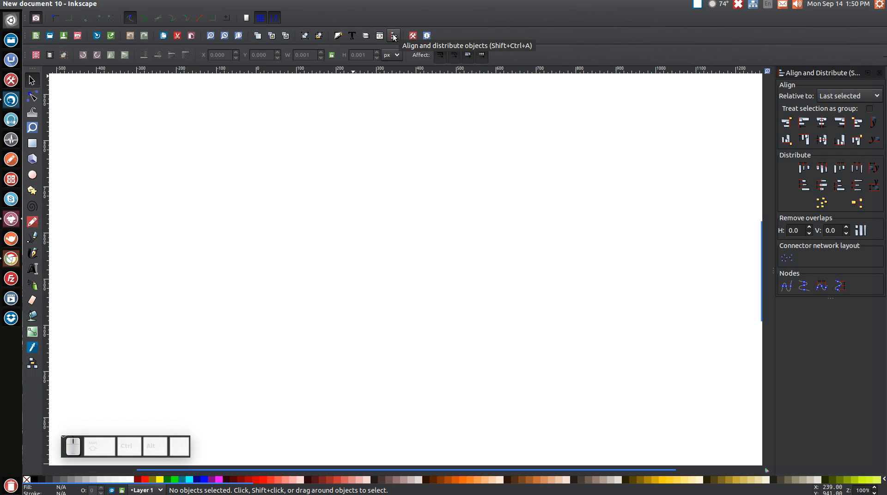
pyautogui.click(873, 95)
pyautogui.click(834, 92)
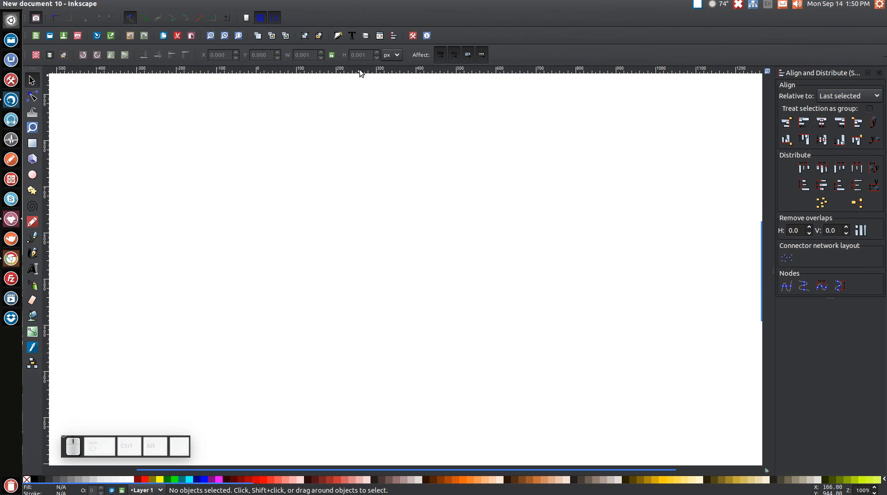
pyautogui.click(341, 39)
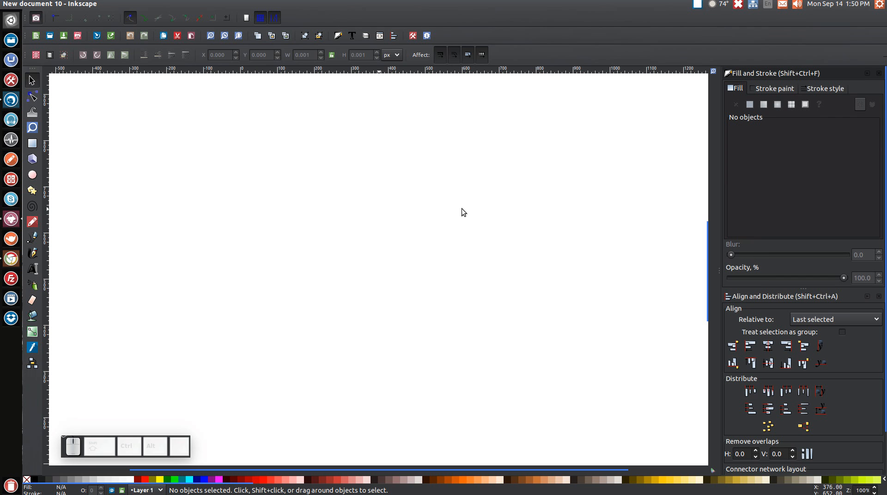
# - Draw a tall ellipse about 262 by 551 px and give it a blue fill (0000ff) at 56.1% opacity
pyautogui.click(33, 175)
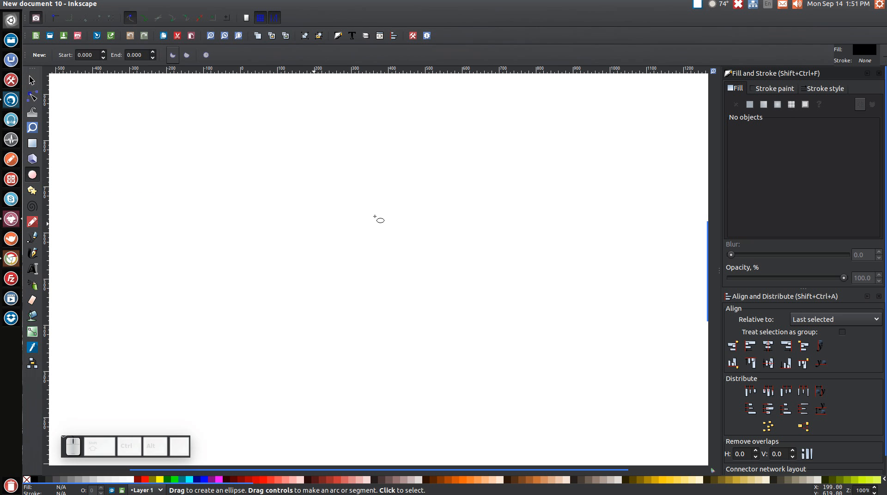
pyautogui.moveTo(314, 135)
pyautogui.mouseDown()
pyautogui.moveTo(400, 296)
pyautogui.moveTo(434, 385)
pyautogui.mouseUp()
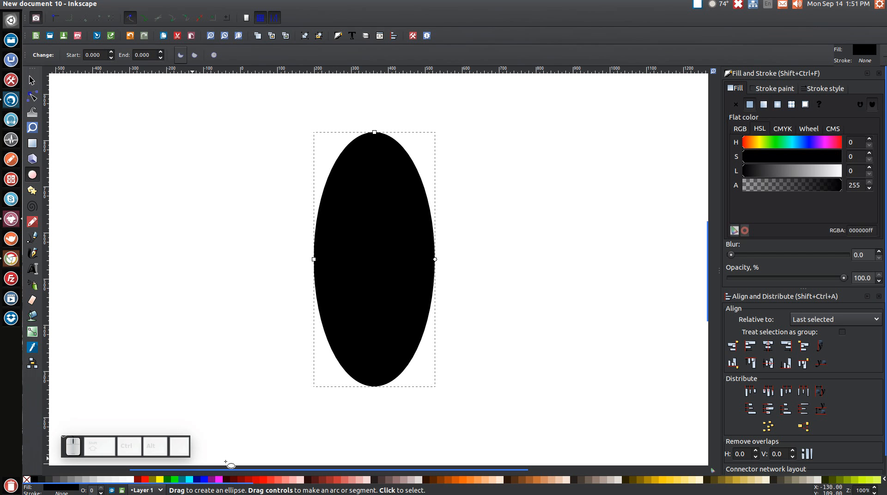
pyautogui.click(197, 481)
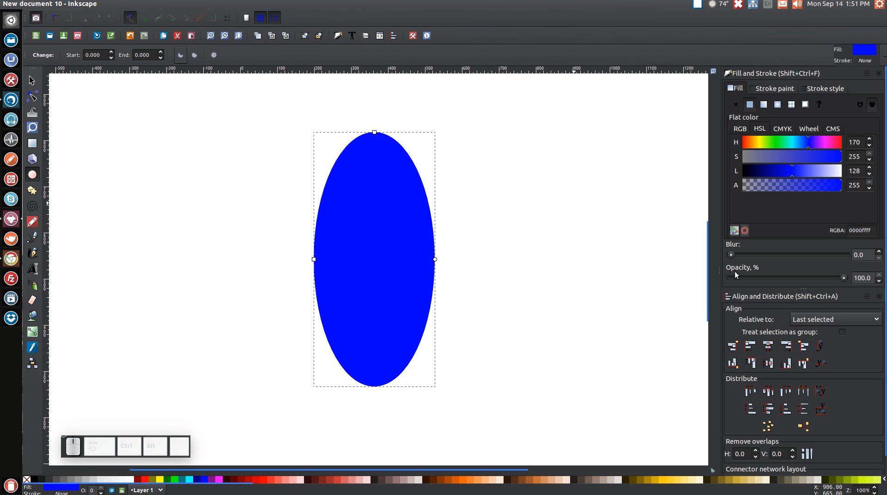
pyautogui.moveTo(845, 278); pyautogui.dragTo(794, 279)
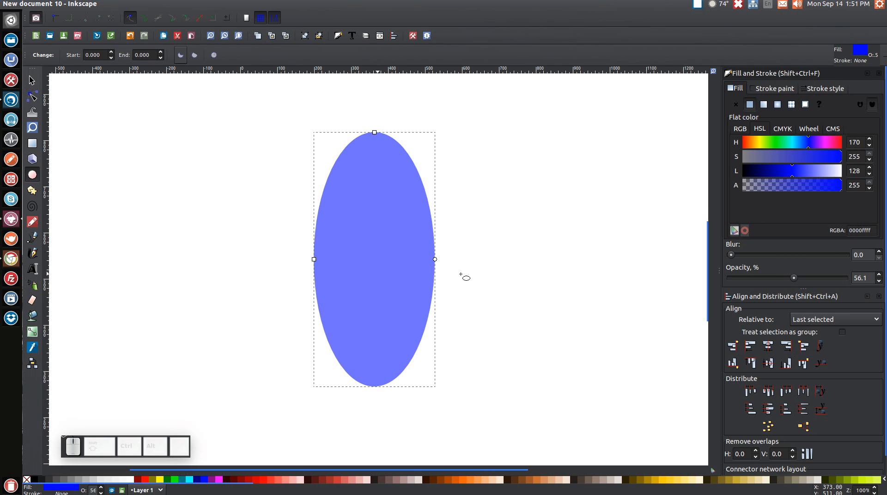
# - Duplicate the blue ellipse in place and fill the copy with green (00ff00)
pyautogui.click(34, 82)
pyautogui.rightClick(376, 173)
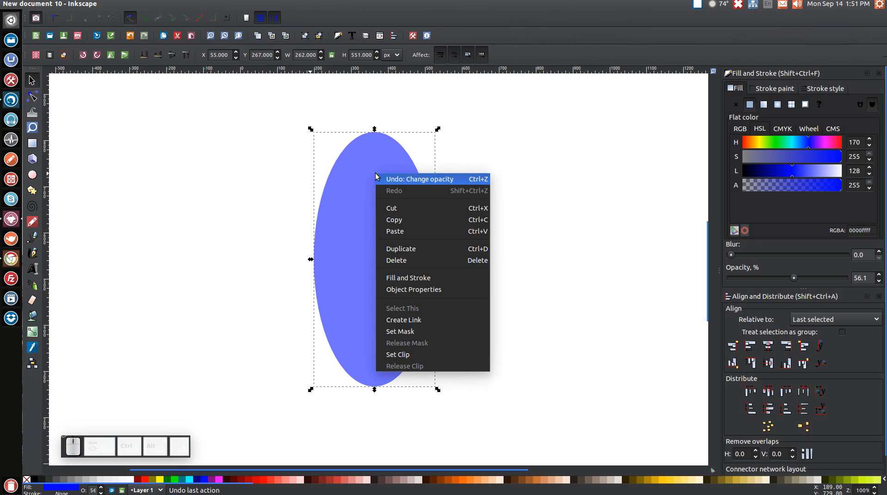
pyautogui.click(401, 247)
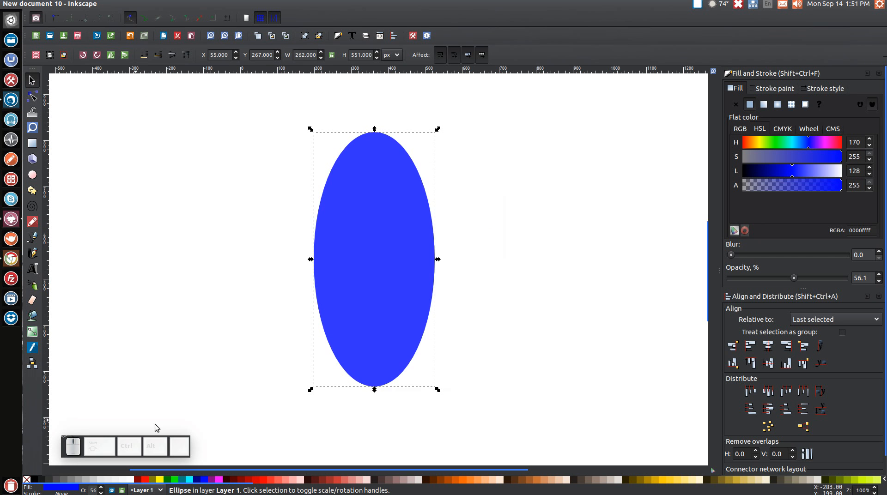
pyautogui.click(175, 480)
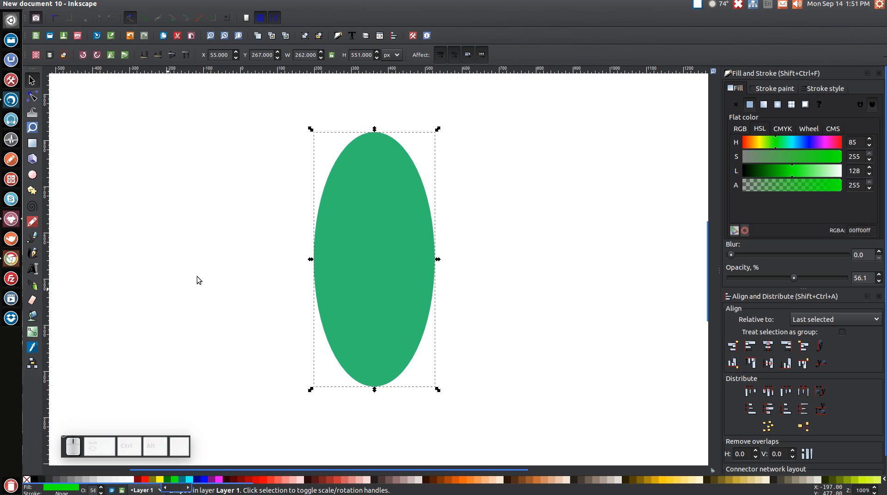
# - Lower the green ellipse beneath the blue one and enlarge it proportionally about its centre to about 320 by 673 px
pyautogui.click(159, 55)
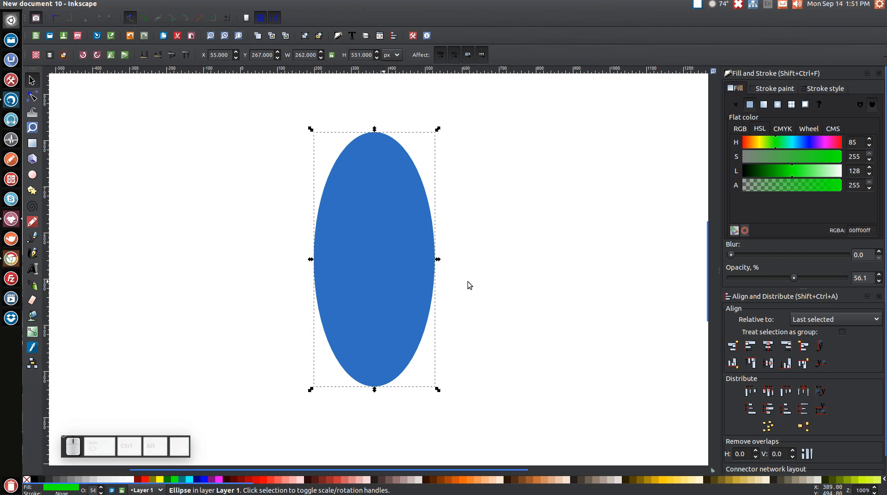
pyautogui.hotkey('ctrl', 'shift')
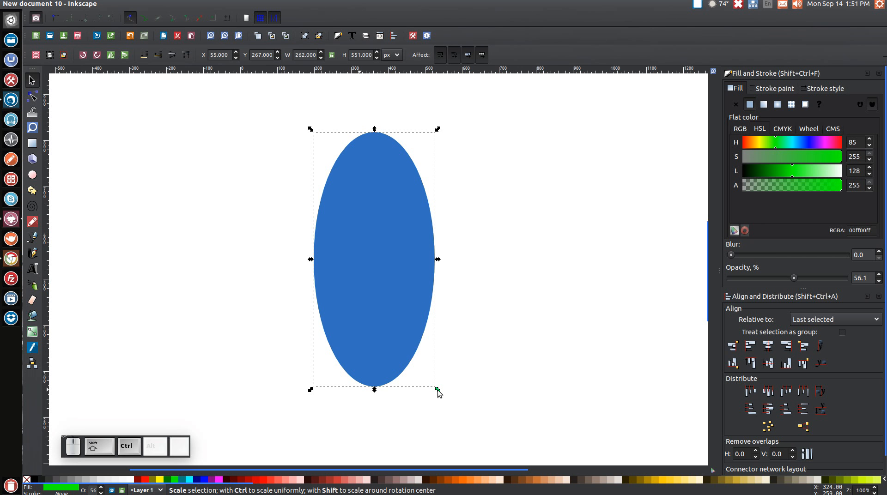
pyautogui.moveTo(438, 392); pyautogui.dragTo(472, 417)
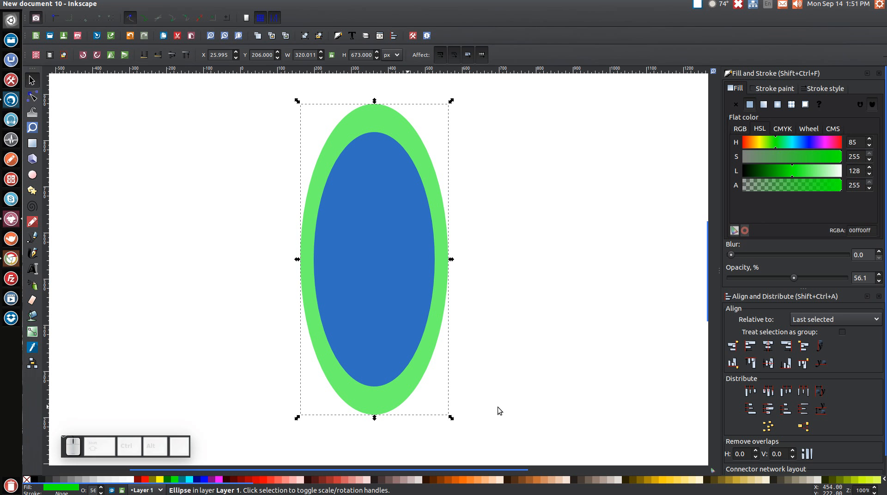
# - Duplicate the large green ellipse in place and fill the copy with orange (ff6600)
pyautogui.rightClick(440, 302)
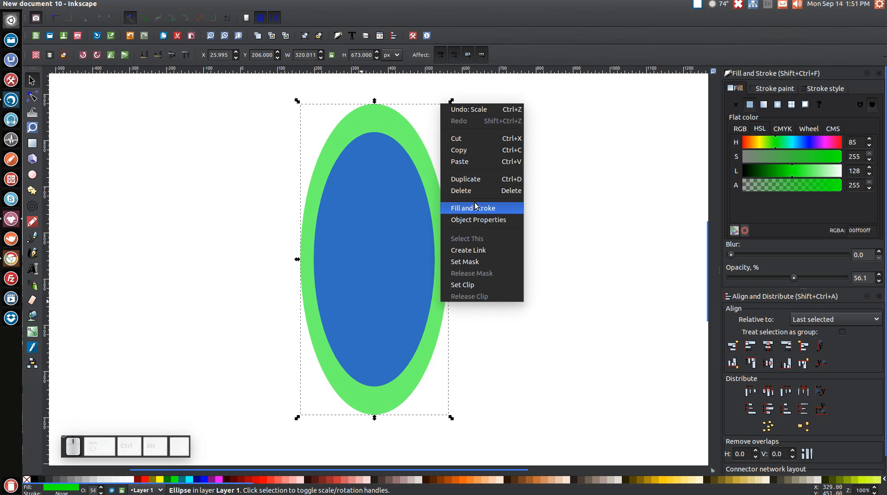
pyautogui.click(477, 178)
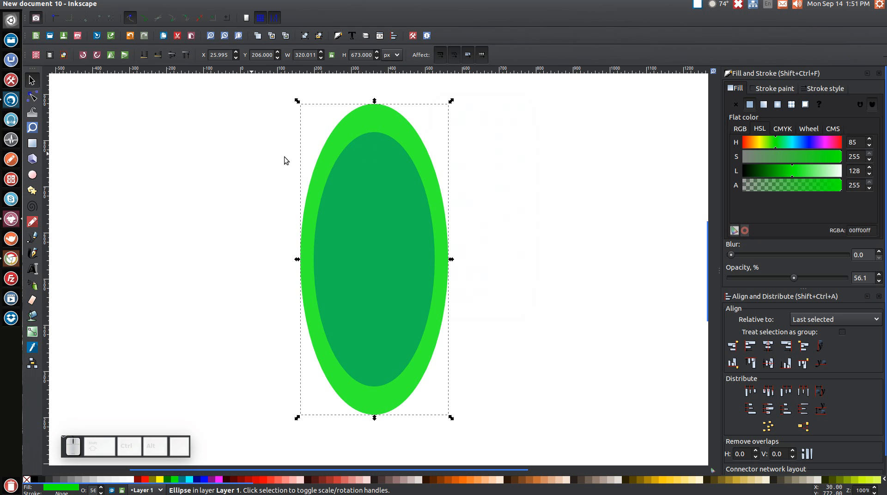
pyautogui.click(465, 481)
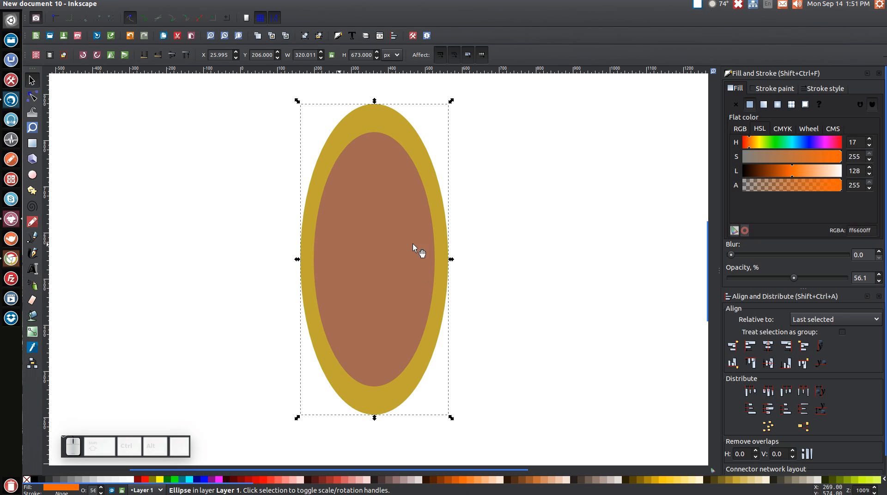
# - Shift the orange ellipse horizontally about 114 px to the left and lower it beneath the other two ellipses
pyautogui.press('ctrl')
pyautogui.moveTo(434, 222); pyautogui.dragTo(379, 214)
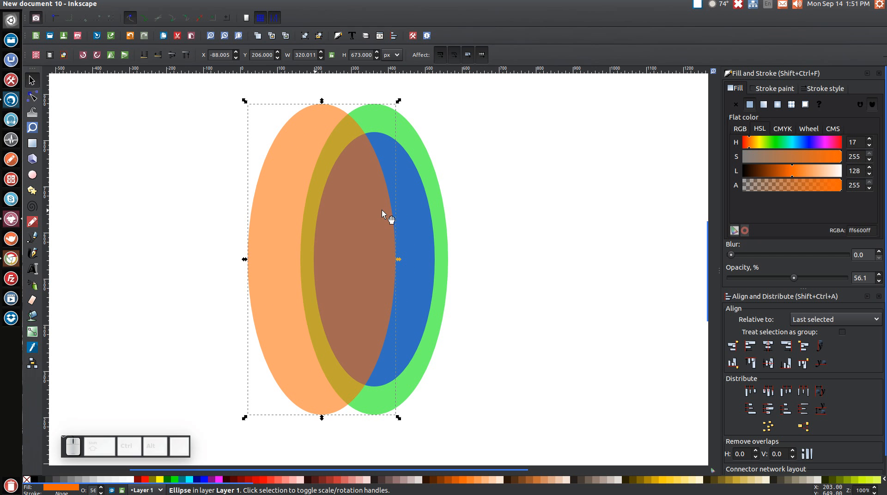
pyautogui.click(145, 57)
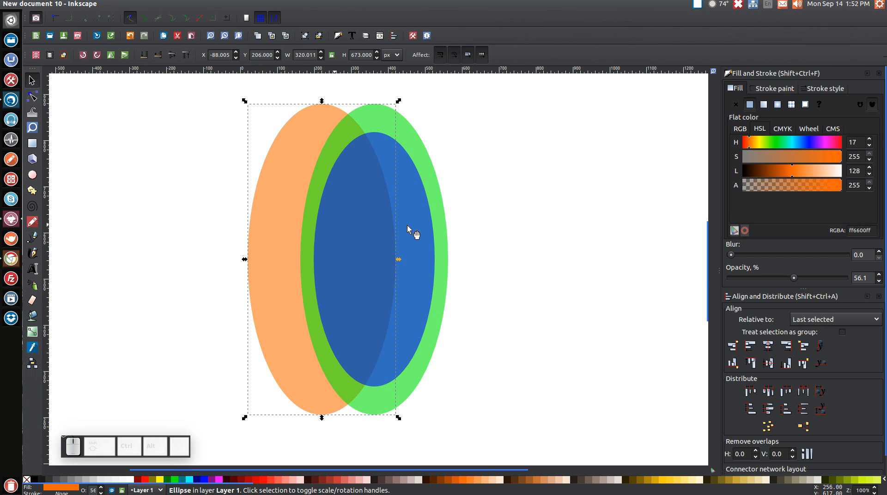
# - Turn on snapping to paths and start a Bezier path with a horizontal segment from the green ellipse's top to the orange ellipse's top
pyautogui.scroll(4, 369, 209)
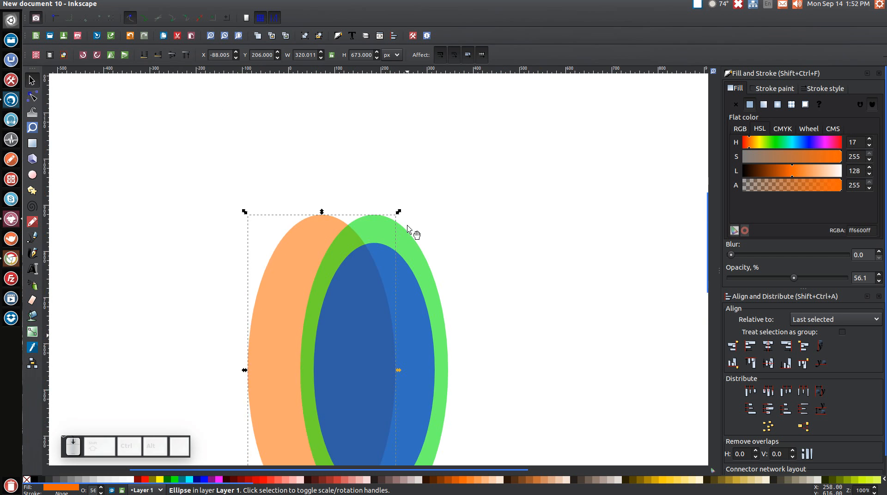
pyautogui.click(34, 128)
pyautogui.moveTo(274, 147); pyautogui.dragTo(409, 229)
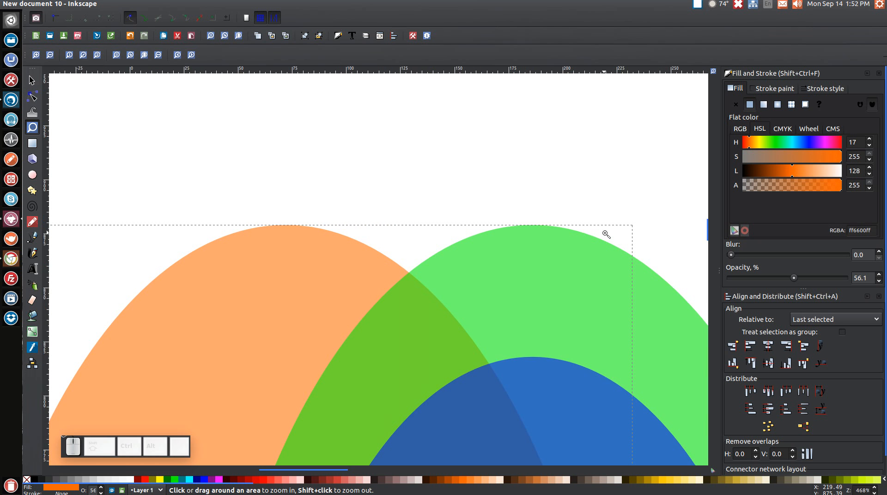
pyautogui.scroll(-3, 608, 232)
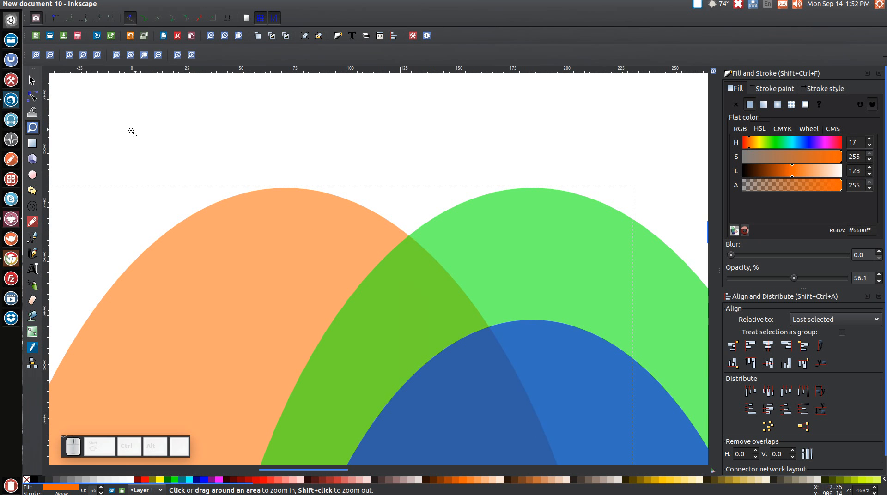
pyautogui.click(33, 239)
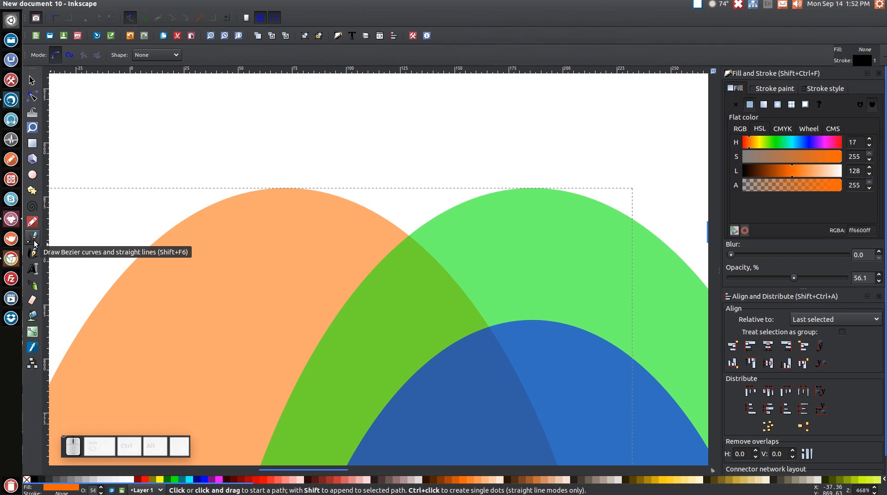
pyautogui.click(146, 22)
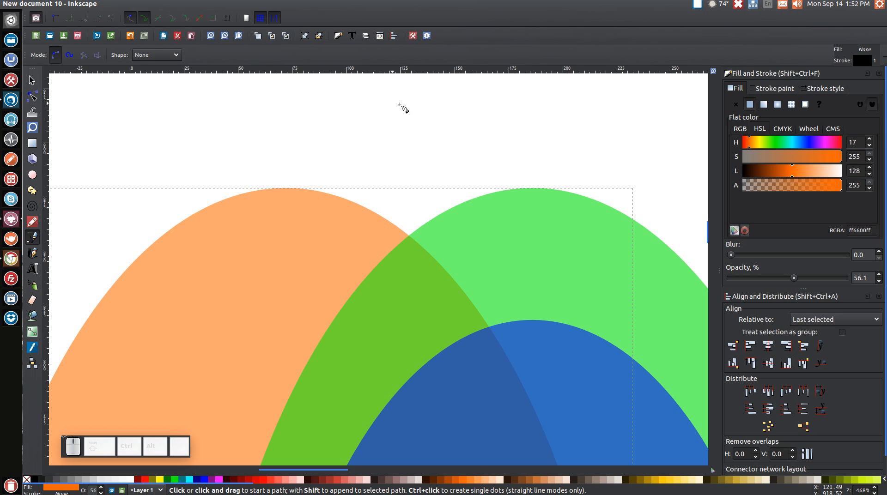
pyautogui.click(536, 188)
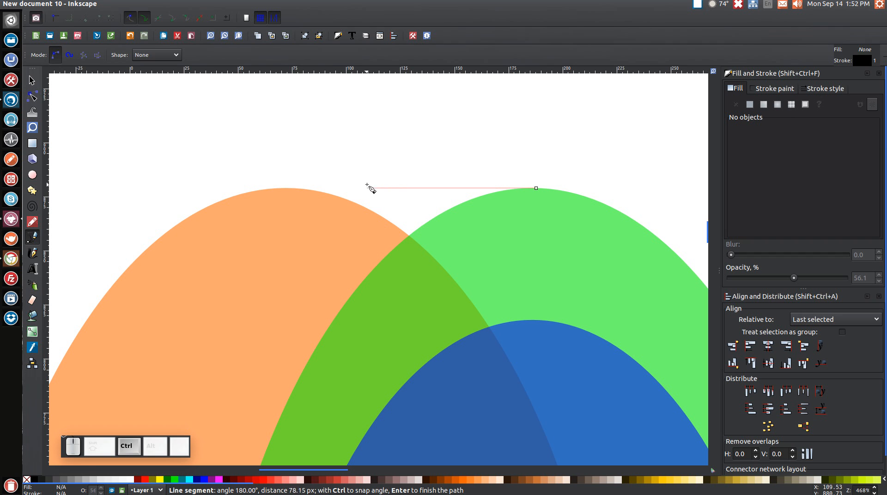
pyautogui.click(289, 189)
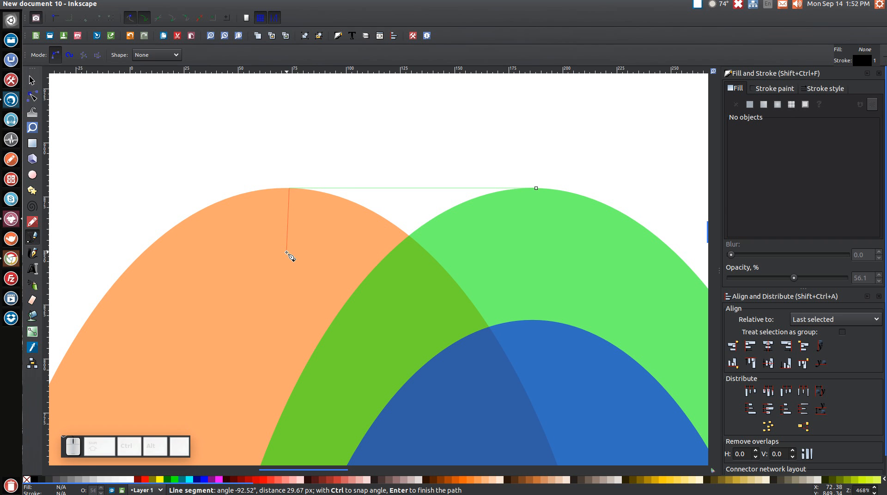
# - Continue the path straight down to the orange ellipse's bottom and horizontally across to the green ellipse's bottom
pyautogui.scroll(-10, 287, 255)
pyautogui.scroll(-20, 288, 255)
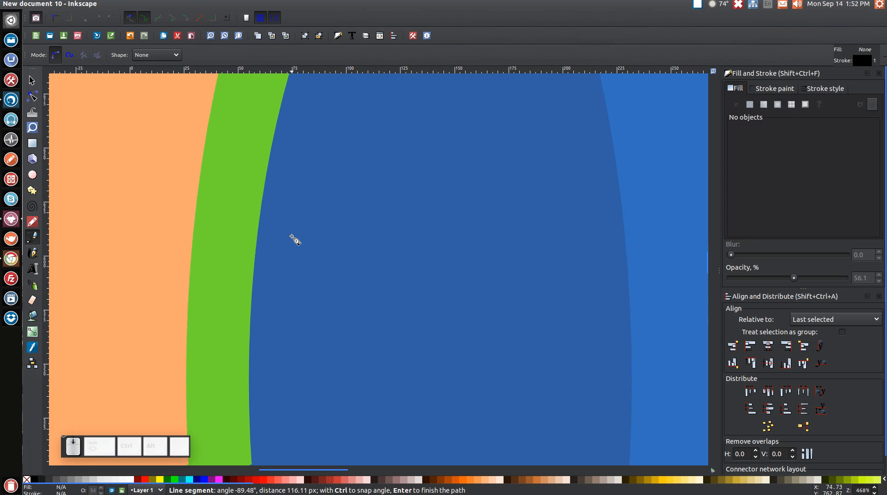
pyautogui.scroll(-15, 287, 238)
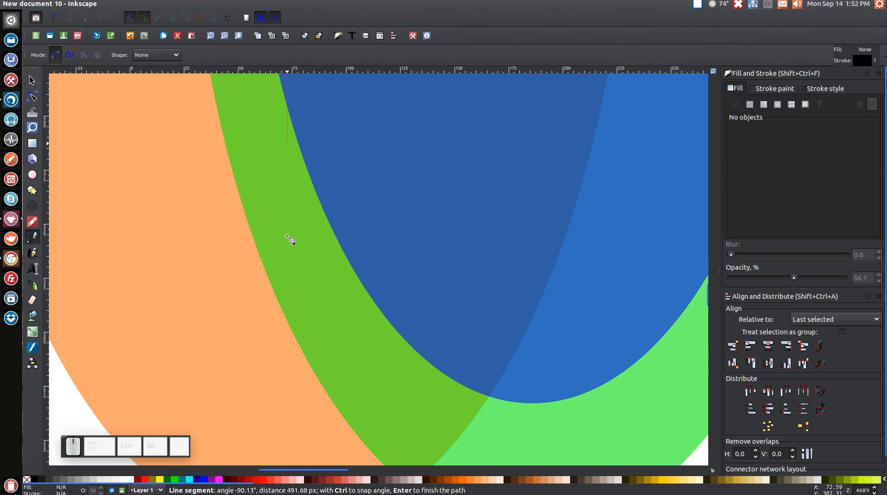
pyautogui.scroll(-1, 290, 239)
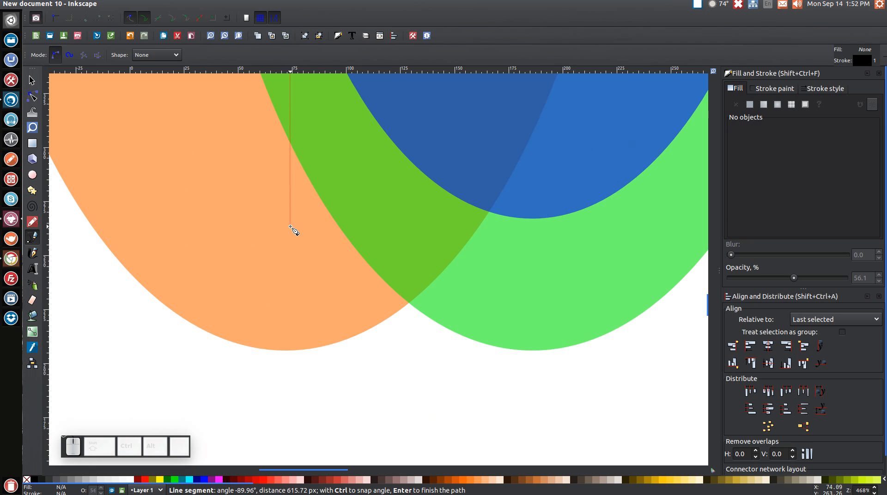
pyautogui.press('ctrl')
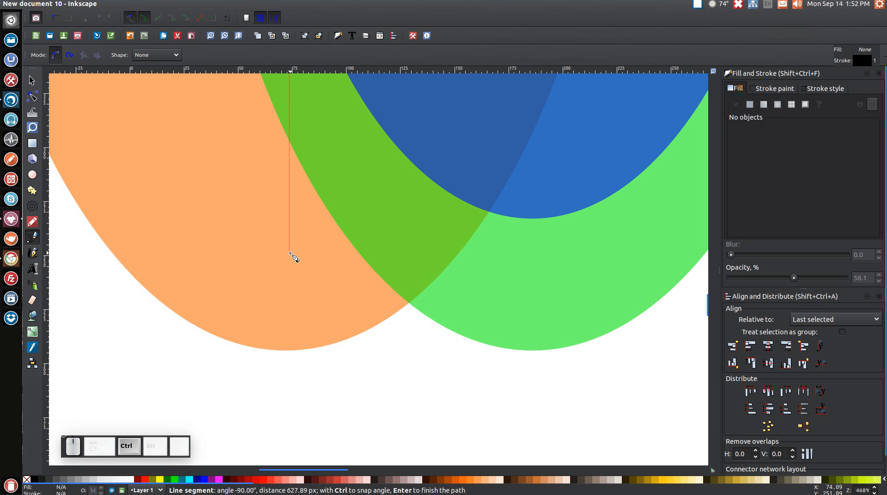
pyautogui.click(289, 351)
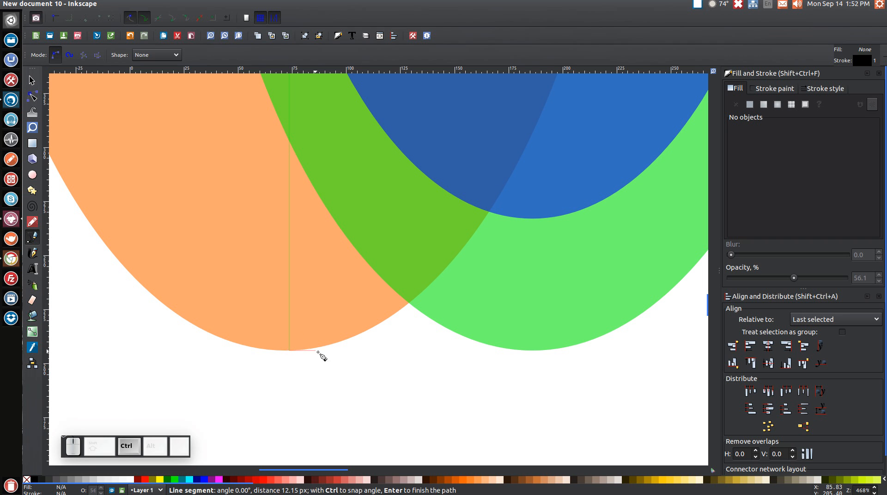
pyautogui.click(529, 351)
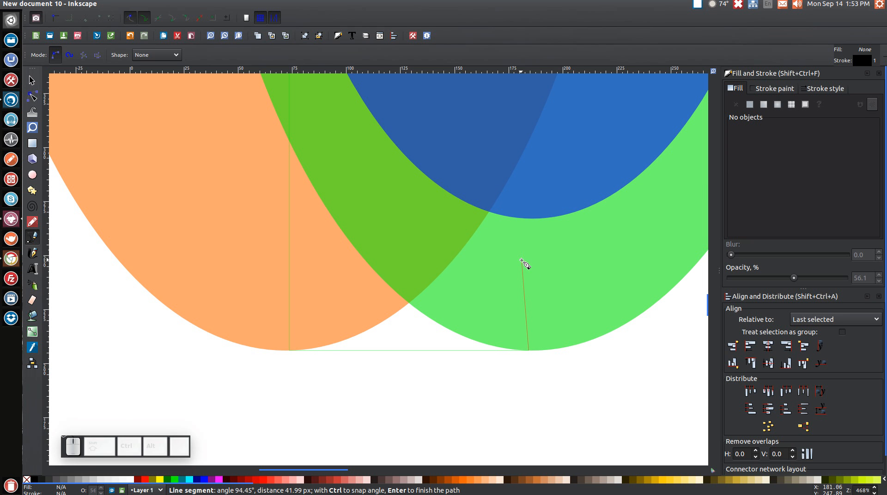
# - Close the path at its start node on the top of the green ellipse
pyautogui.scroll(15, 523, 264)
pyautogui.scroll(20, 527, 247)
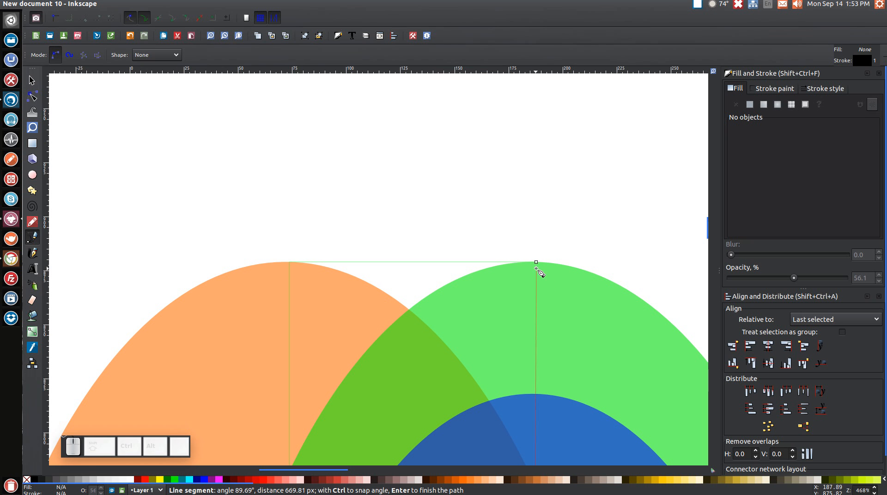
pyautogui.click(536, 263)
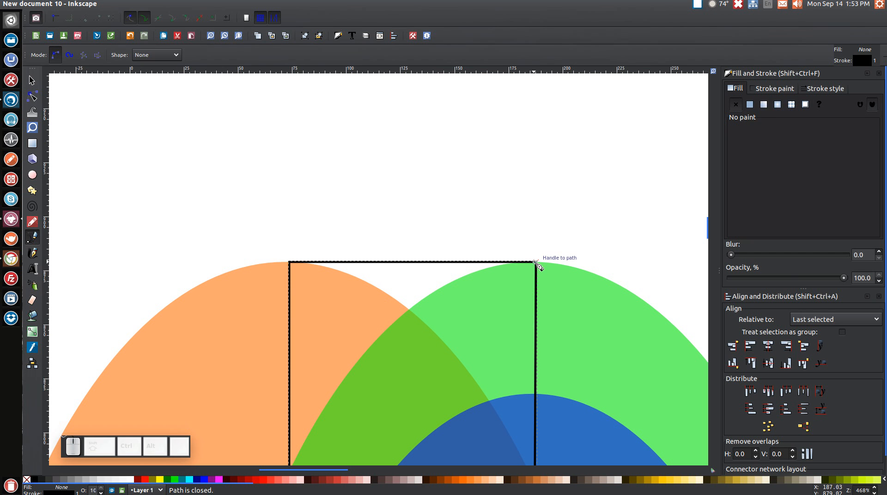
# - Unite the drawn rectangular path with the orange ellipse into one shape
pyautogui.scroll(-4, 475, 194)
pyautogui.scroll(1, 477, 195)
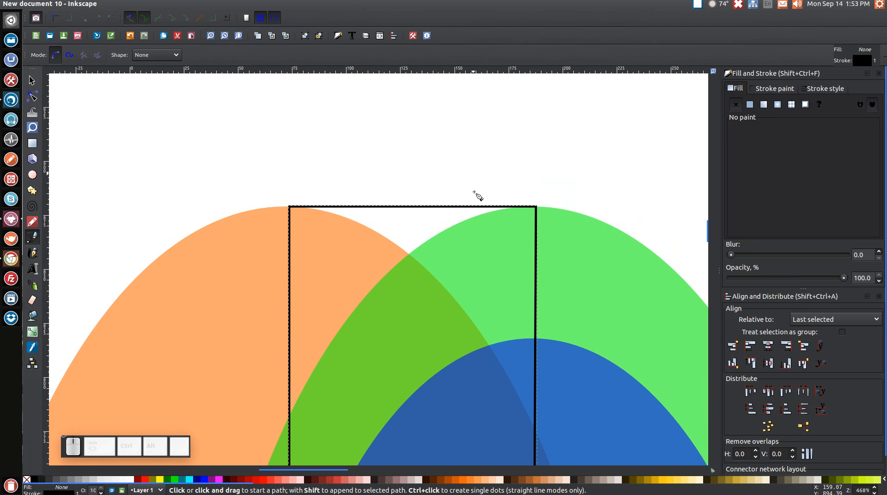
pyautogui.press('1')
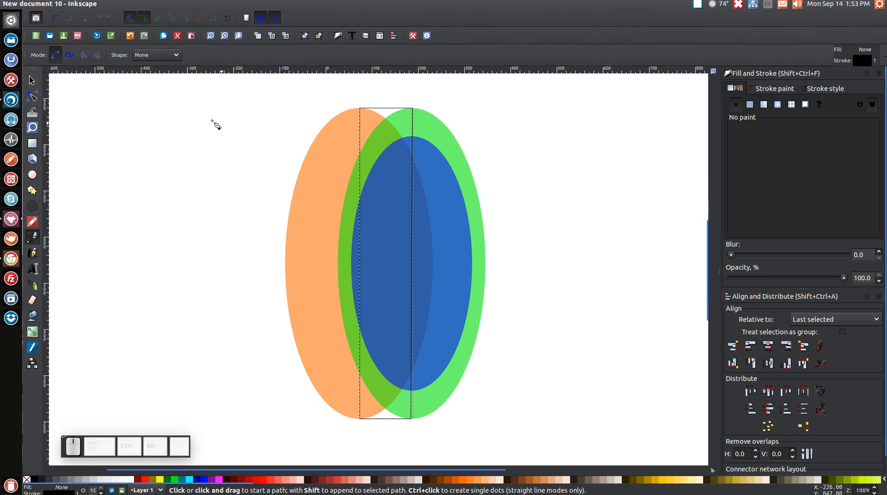
pyautogui.click(36, 81)
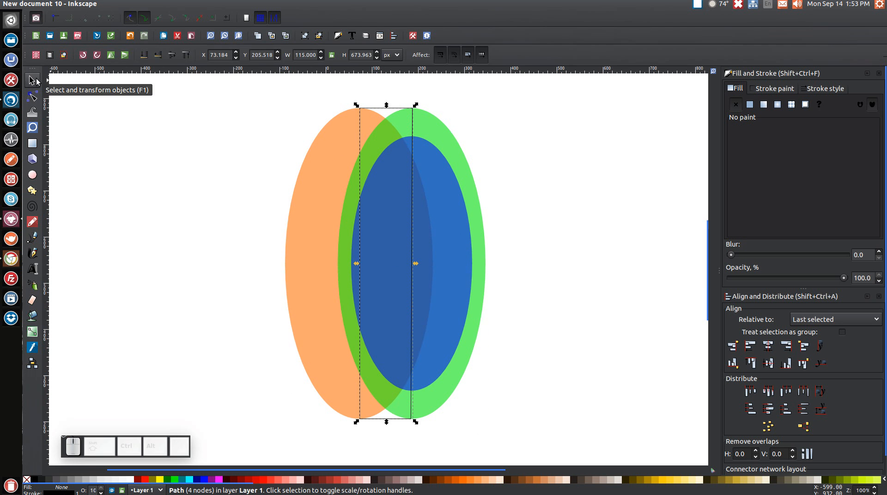
pyautogui.press('shift')
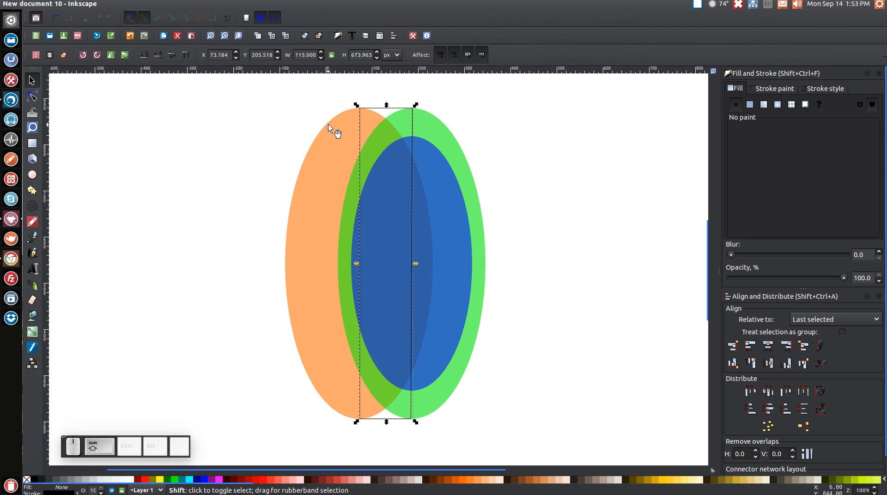
pyautogui.keyDown('shift'); pyautogui.click(323, 154); pyautogui.keyUp('shift')
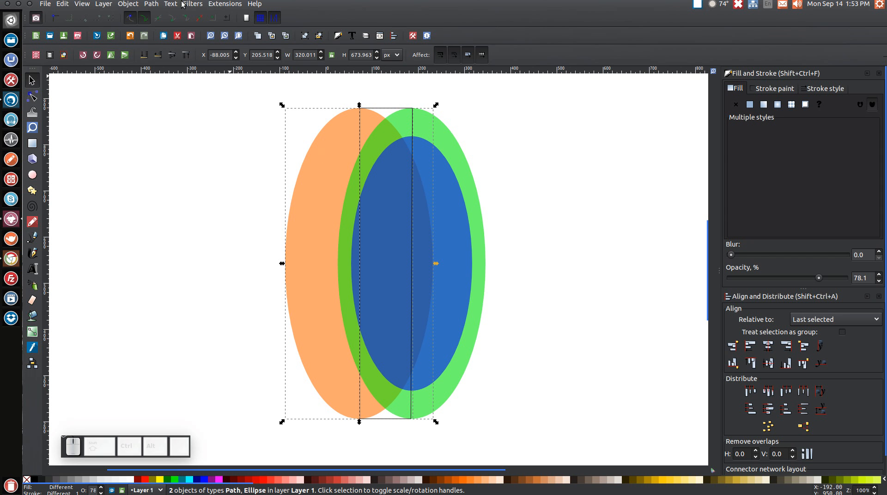
pyautogui.click(151, 4)
pyautogui.click(166, 55)
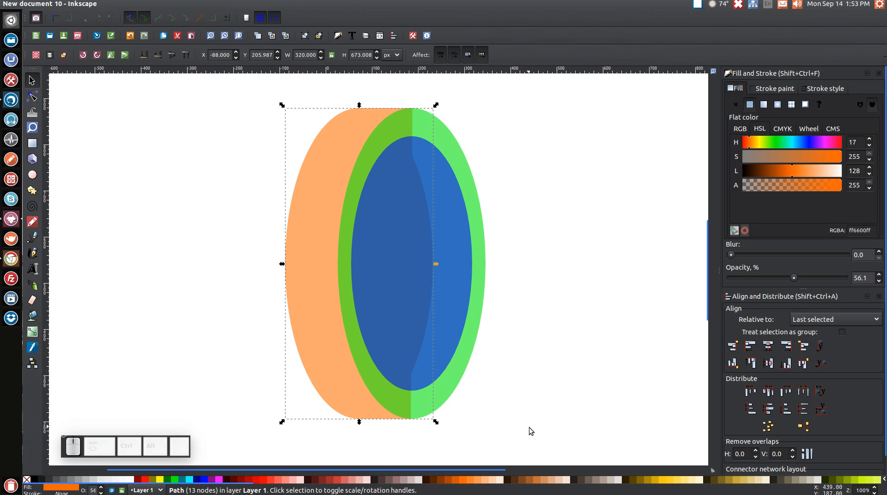
# - Turn off snapping to paths and duplicate all three plate shapes in place
pyautogui.moveTo(565, 434); pyautogui.dragTo(234, 85)
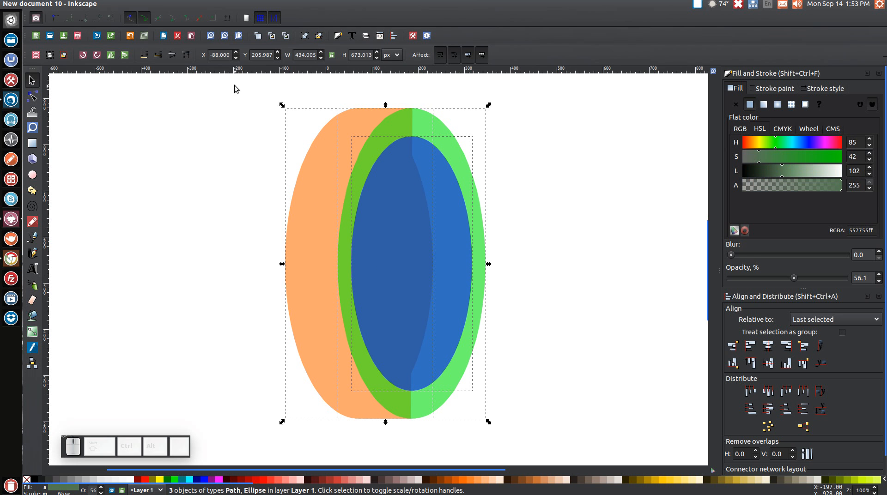
pyautogui.click(144, 19)
pyautogui.moveTo(533, 435); pyautogui.dragTo(241, 107)
pyautogui.rightClick(395, 168)
pyautogui.click(414, 246)
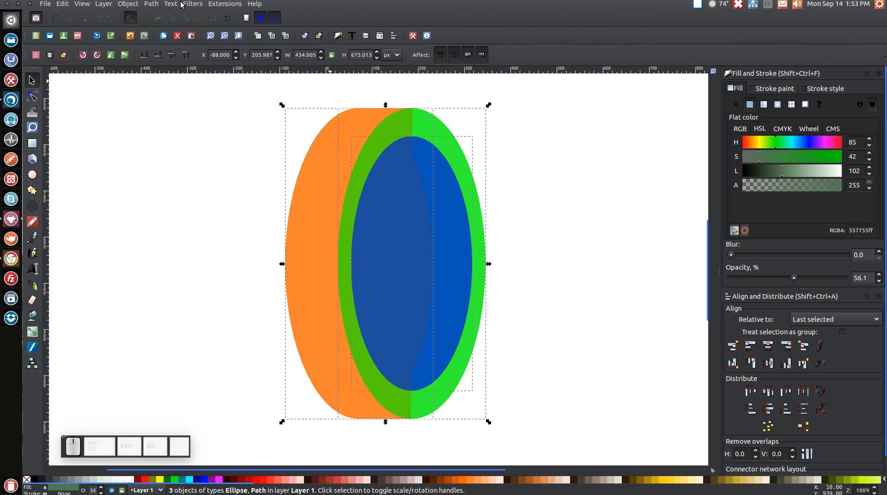
# - Unite the three copies into one silhouette, fill it black (000000) and lower it beneath the coloured shapes
pyautogui.click(151, 4)
pyautogui.click(165, 54)
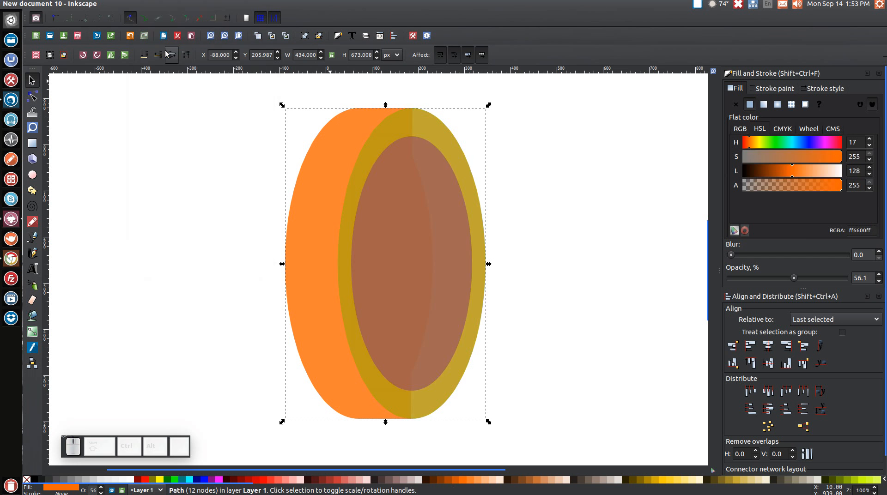
pyautogui.click(33, 480)
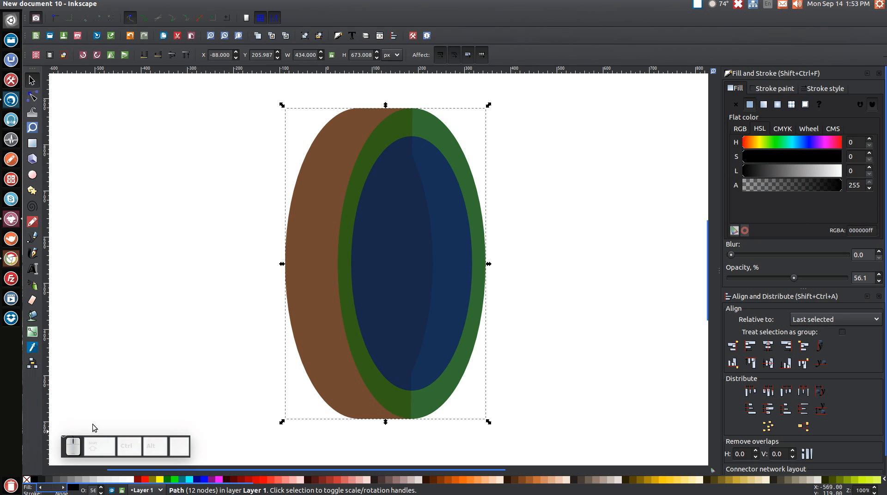
pyautogui.click(145, 55)
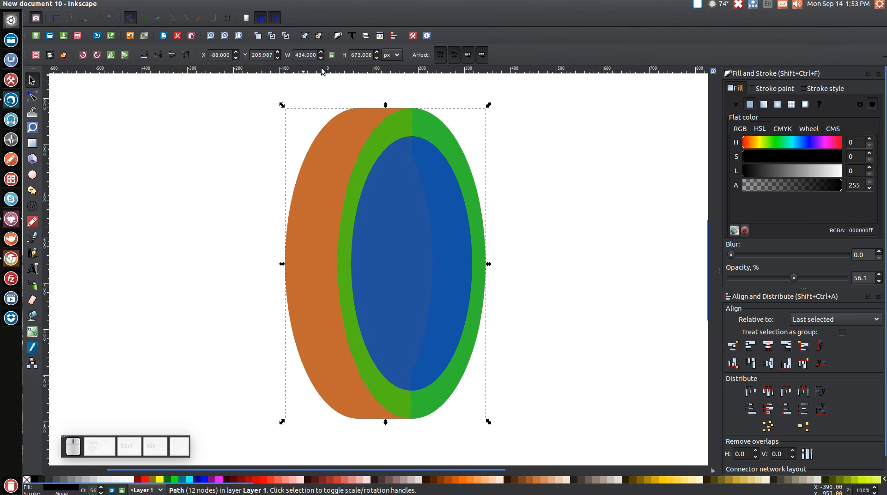
# - Give the black silhouette a flat black stroke with a width of 25 px
pyautogui.click(779, 89)
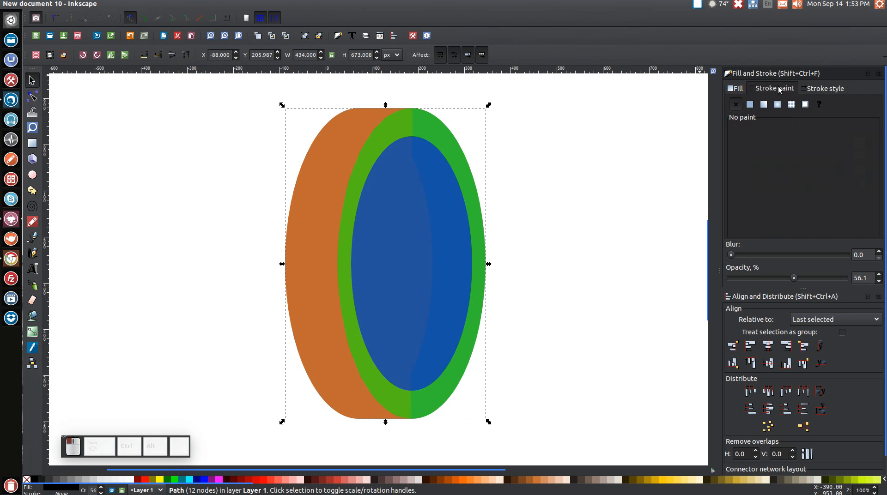
pyautogui.click(750, 105)
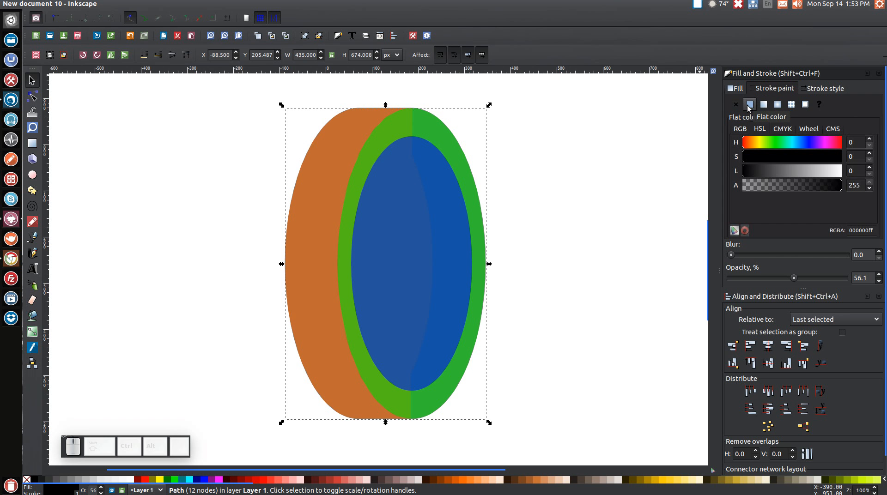
pyautogui.click(824, 89)
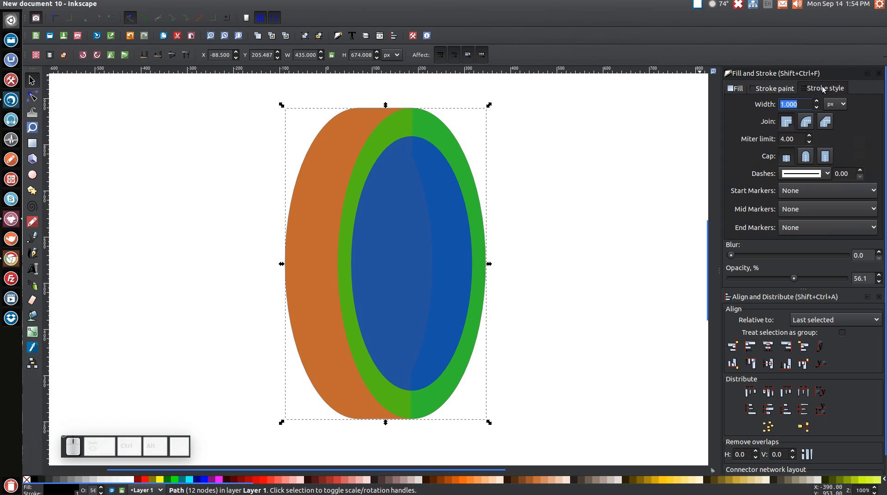
pyautogui.write('25')
pyautogui.press('Return')
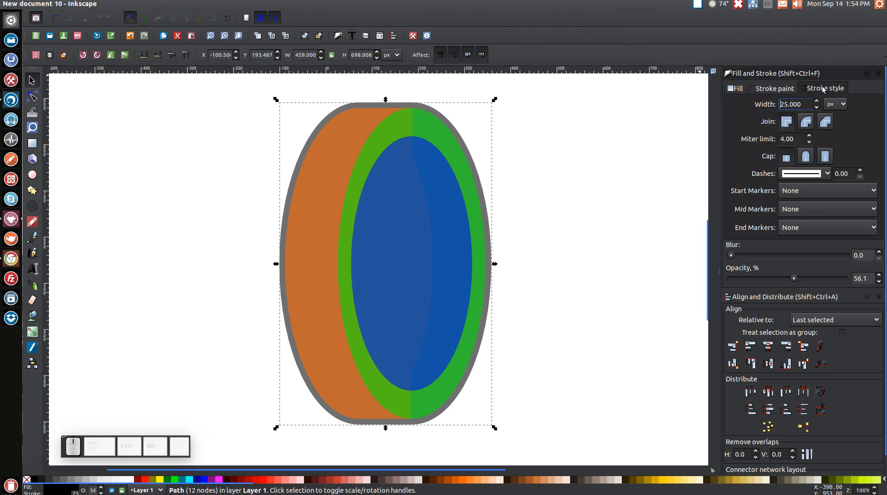
# - Set the silhouette's stroke width to 30 px with a round join
pyautogui.moveTo(805, 104); pyautogui.dragTo(745, 104)
pyautogui.write('30')
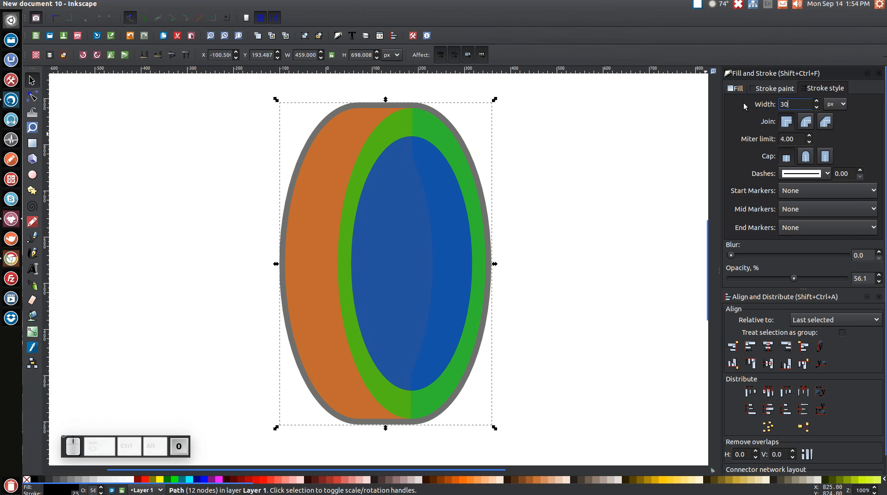
pyautogui.press('Return')
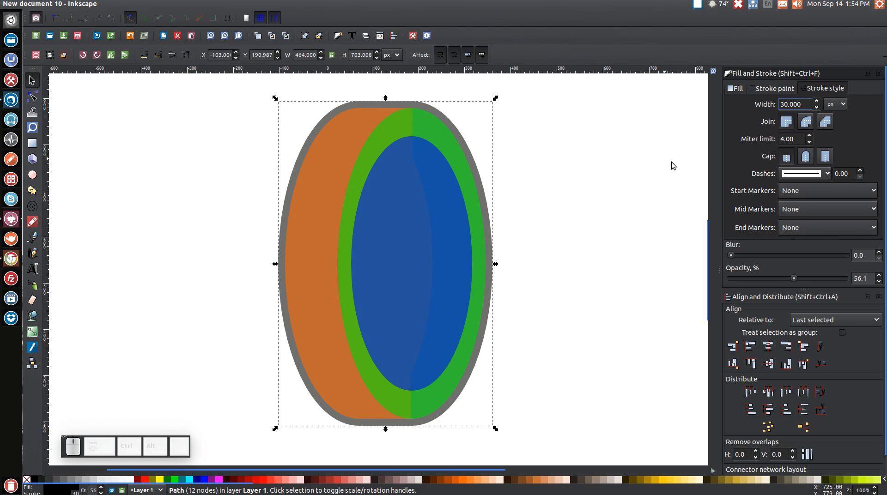
pyautogui.click(805, 124)
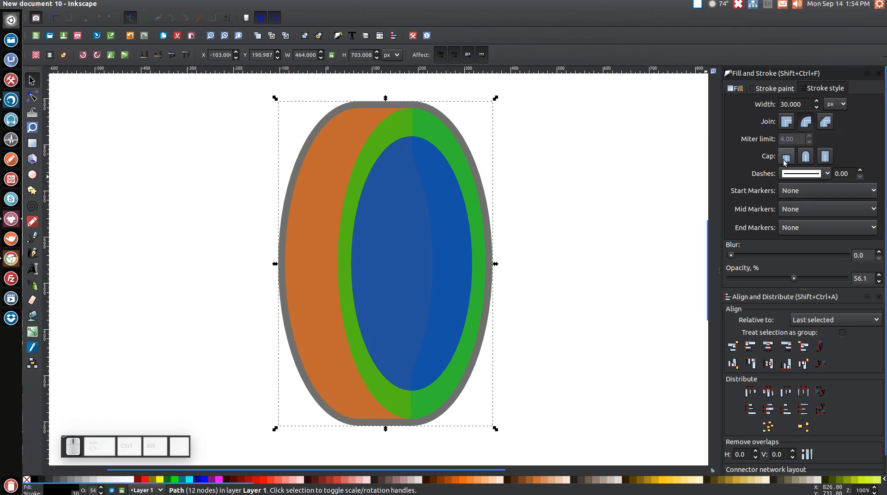
# - Convert the silhouette's stroke to a path
pyautogui.click(163, 5)
pyautogui.moveTo(153, 5)
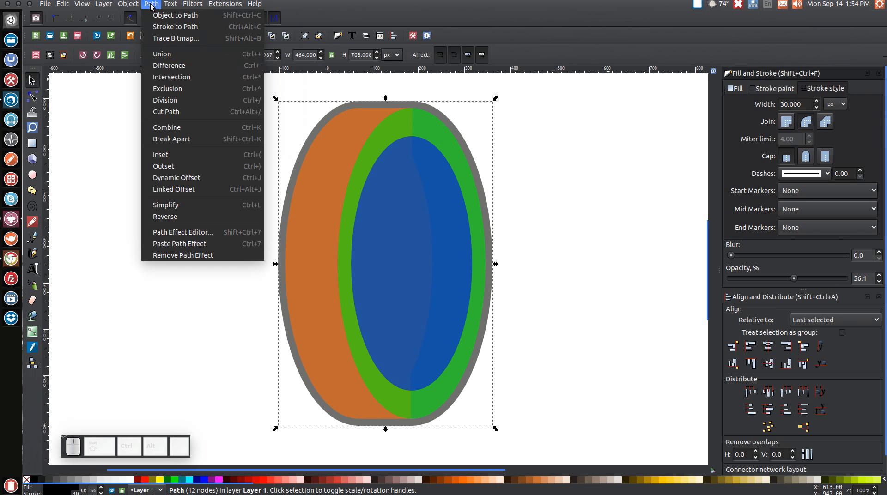
pyautogui.click(155, 26)
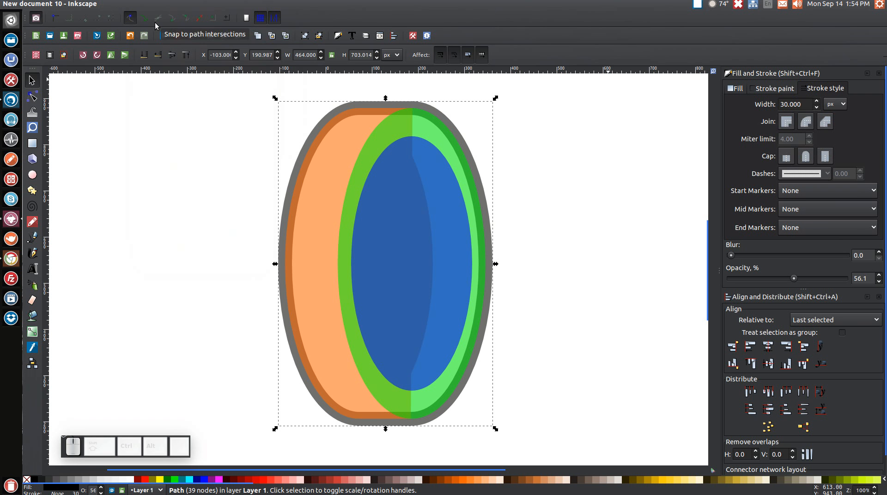
# - Break the converted outline path apart and unite its pieces into one solid silhouette
pyautogui.click(151, 5)
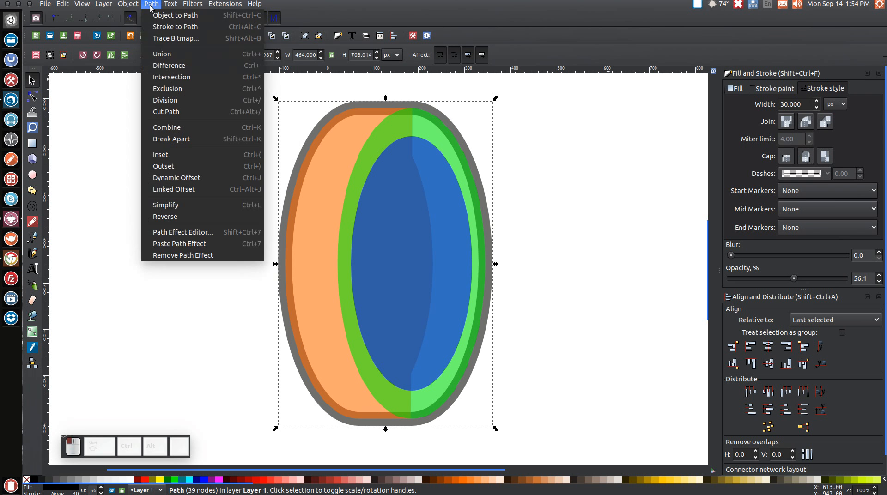
pyautogui.click(170, 140)
pyautogui.click(152, 5)
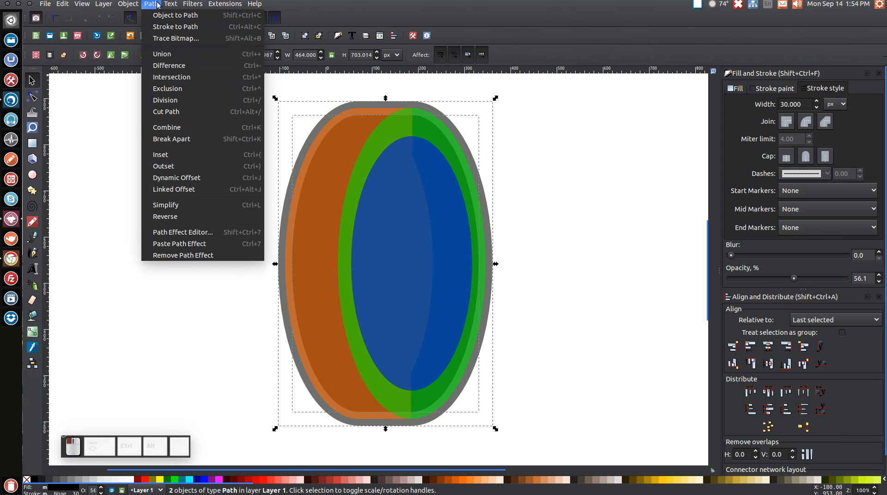
pyautogui.click(168, 56)
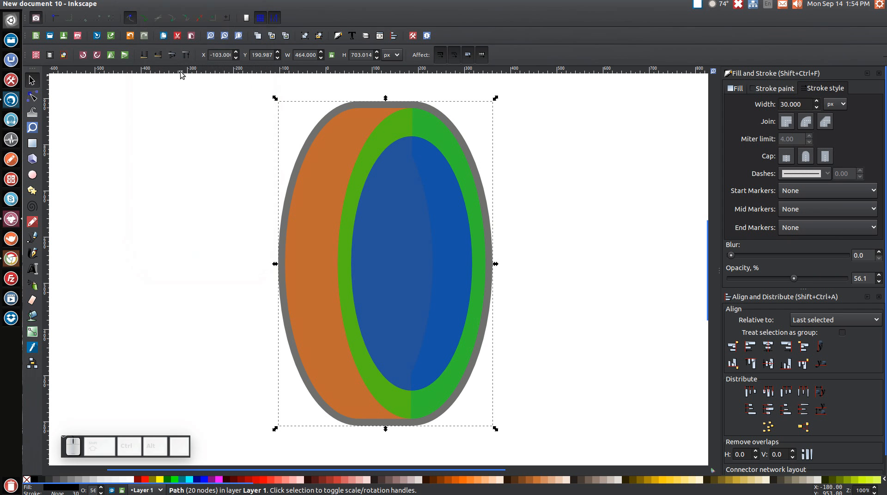
# - Subtract the green ellipse from the orange shape, leaving only the plate's side face in orange
pyautogui.click(419, 120)
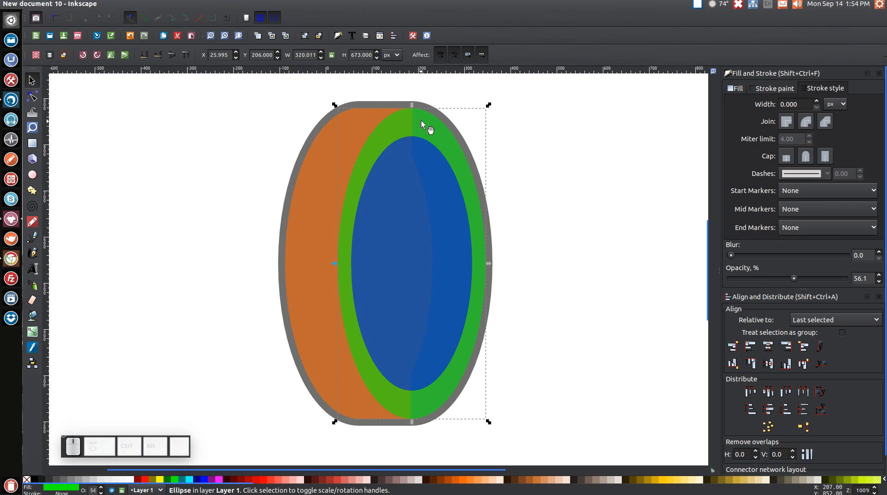
pyautogui.press('shift')
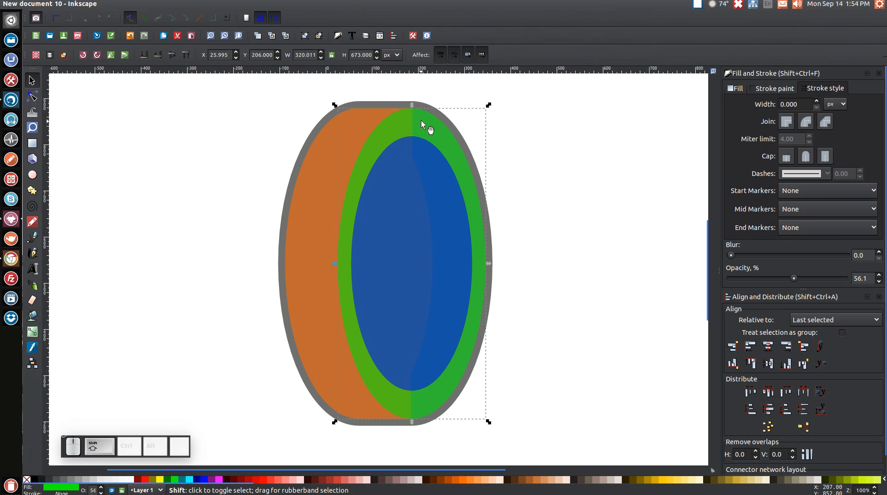
pyautogui.keyDown('shift'); pyautogui.click(322, 180); pyautogui.keyUp('shift')
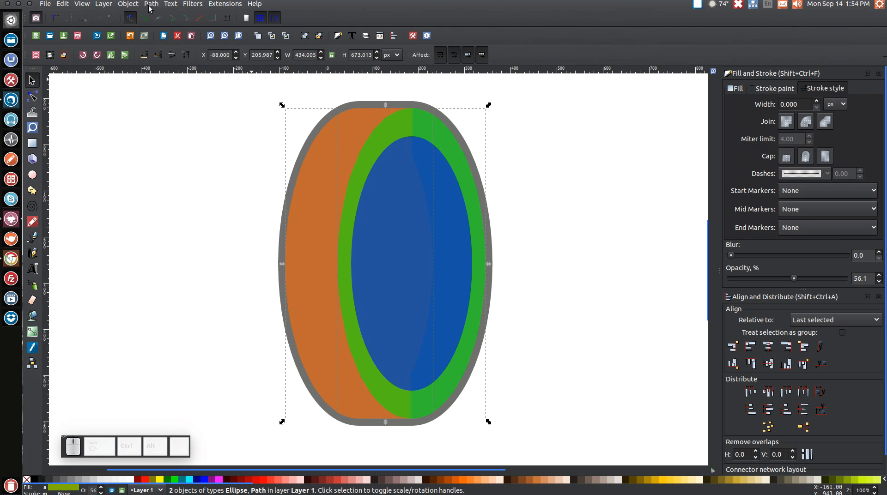
pyautogui.click(151, 3)
pyautogui.click(155, 65)
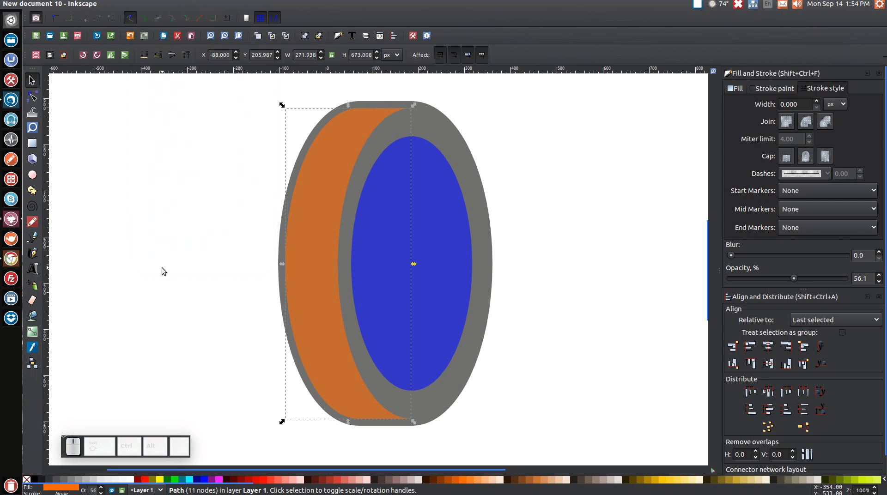
# - Draw a horizontal rectangle about 299 by 35 px across the upper part of the orange side, with no stroke
pyautogui.click(31, 145)
pyautogui.moveTo(258, 148); pyautogui.dragTo(396, 165)
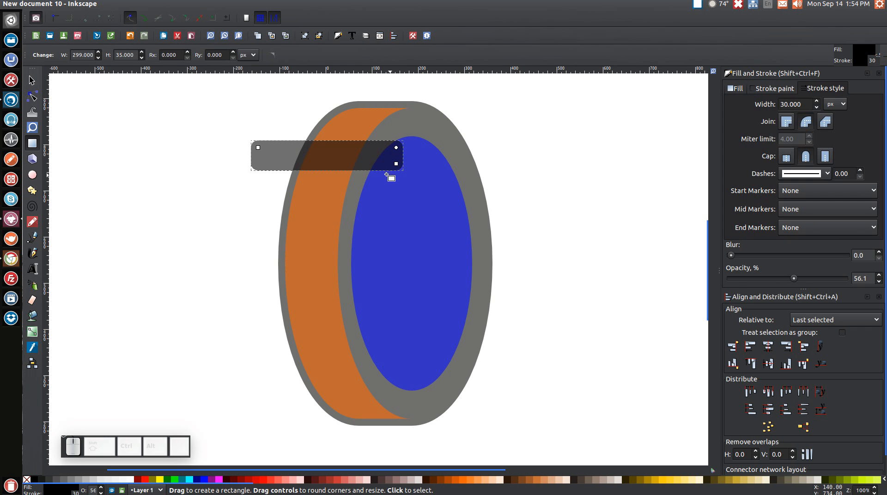
pyautogui.click(781, 89)
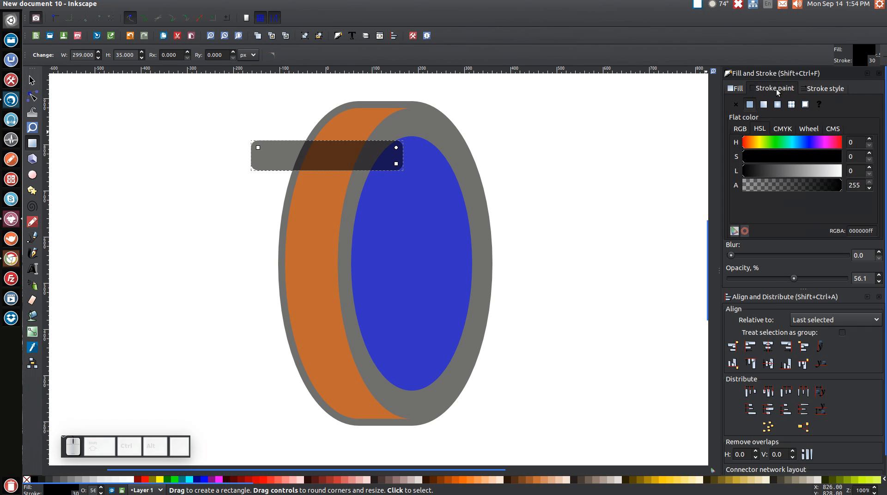
pyautogui.click(736, 105)
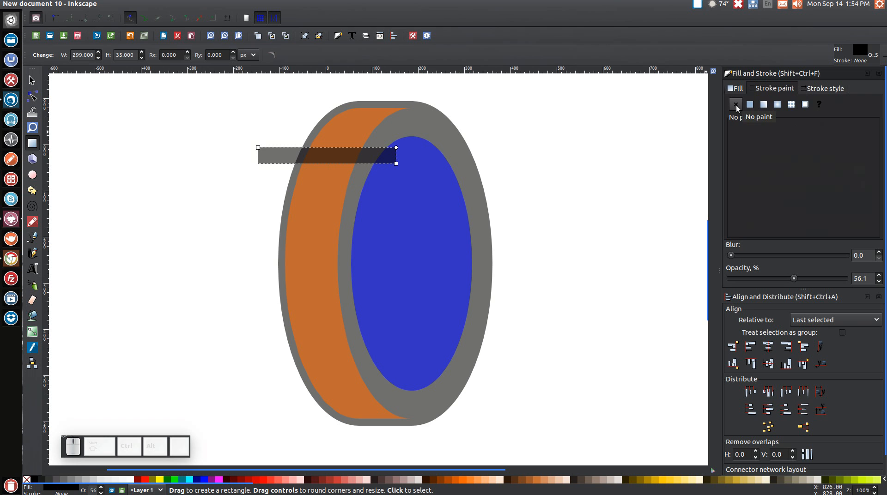
pyautogui.click(32, 82)
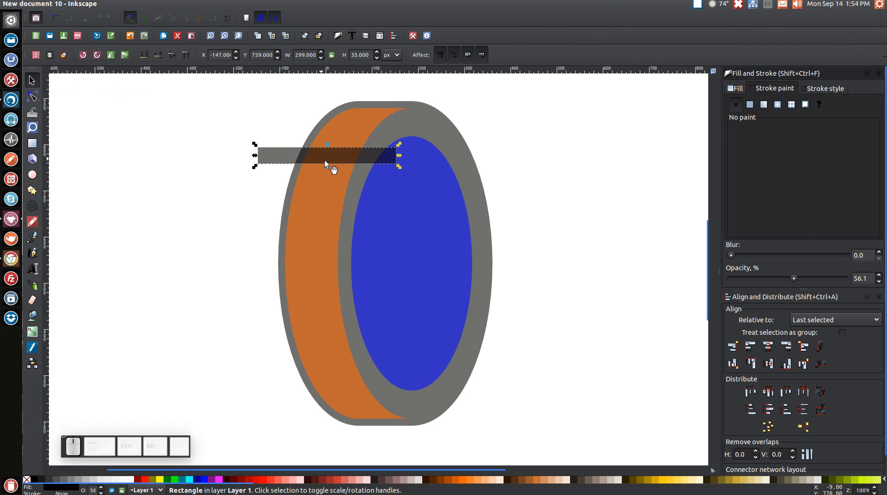
pyautogui.moveTo(344, 157); pyautogui.dragTo(351, 155)
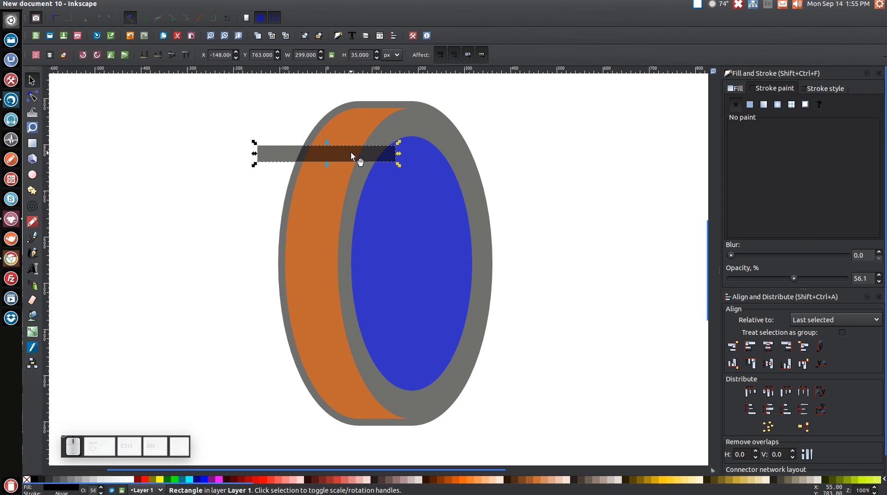
# - Duplicate the rectangle, place the copy just below the original and stretch its height to about 73 px
pyautogui.rightClick(351, 154)
pyautogui.click(385, 229)
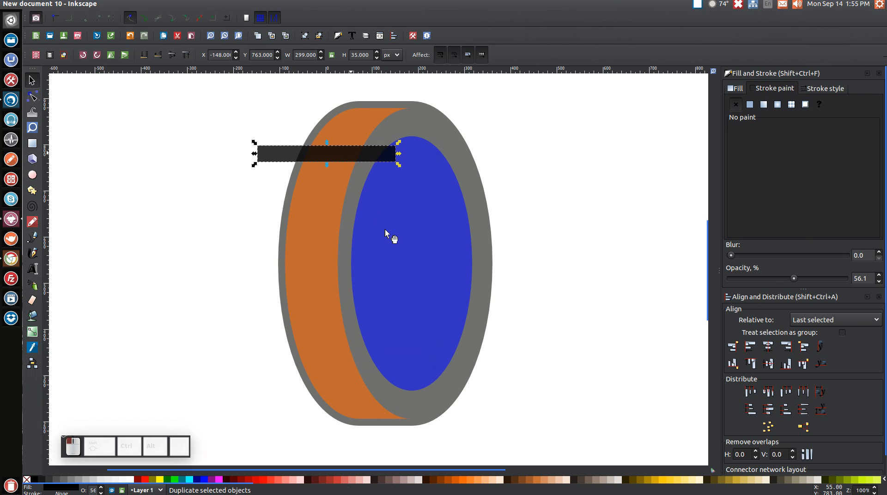
pyautogui.moveTo(367, 152); pyautogui.dragTo(368, 182)
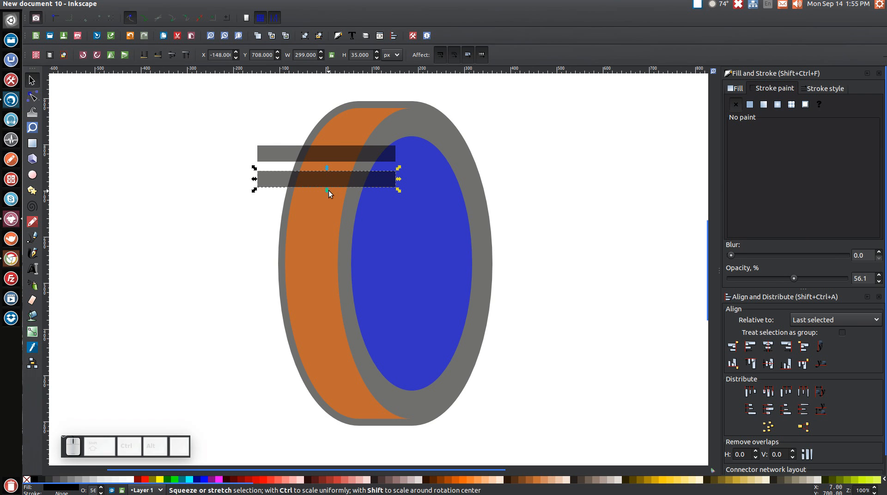
pyautogui.moveTo(328, 191); pyautogui.dragTo(331, 208)
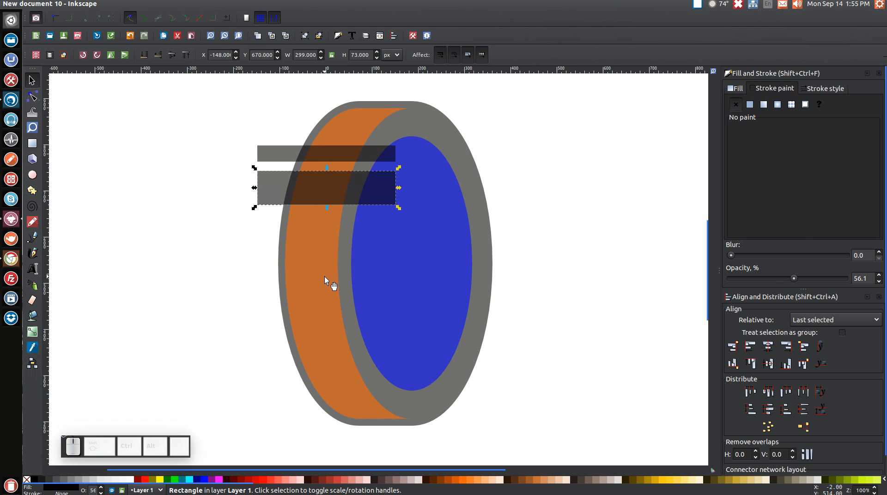
# - Unite the two rectangles and subtract them from the orange side shape
pyautogui.keyDown('shift'); pyautogui.click(352, 151); pyautogui.keyUp('shift')
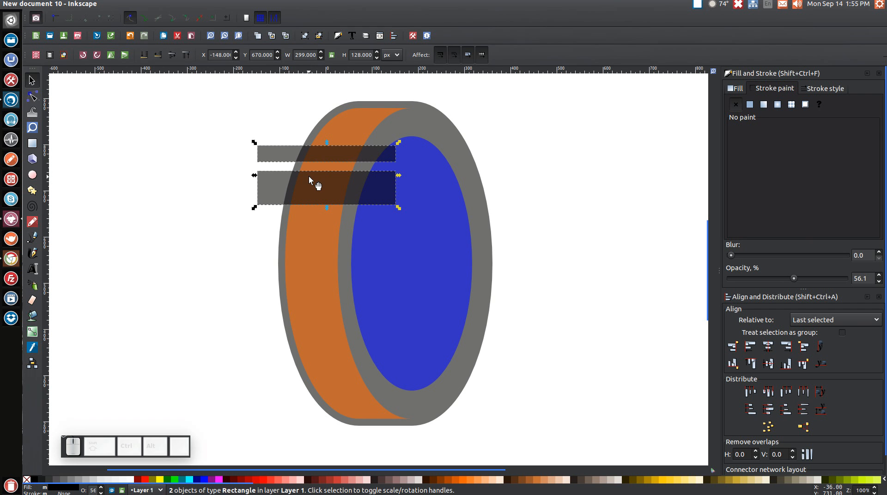
pyautogui.click(151, 3)
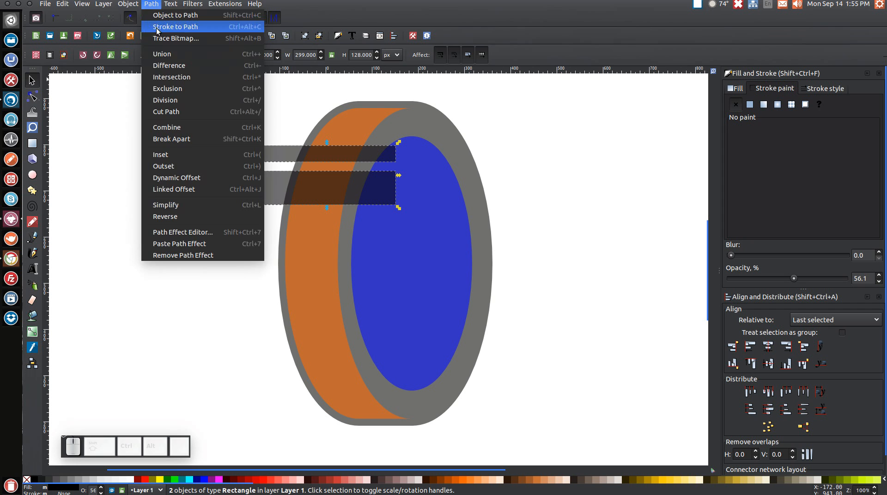
pyautogui.click(162, 54)
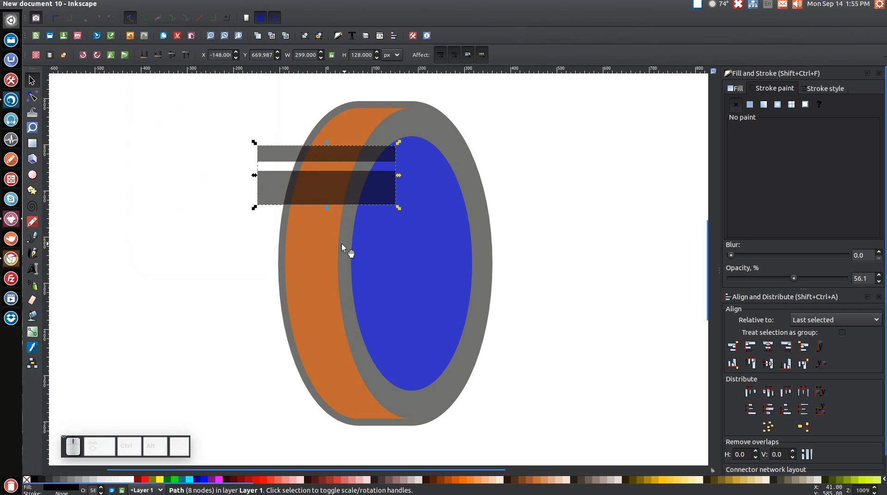
pyautogui.press('shift')
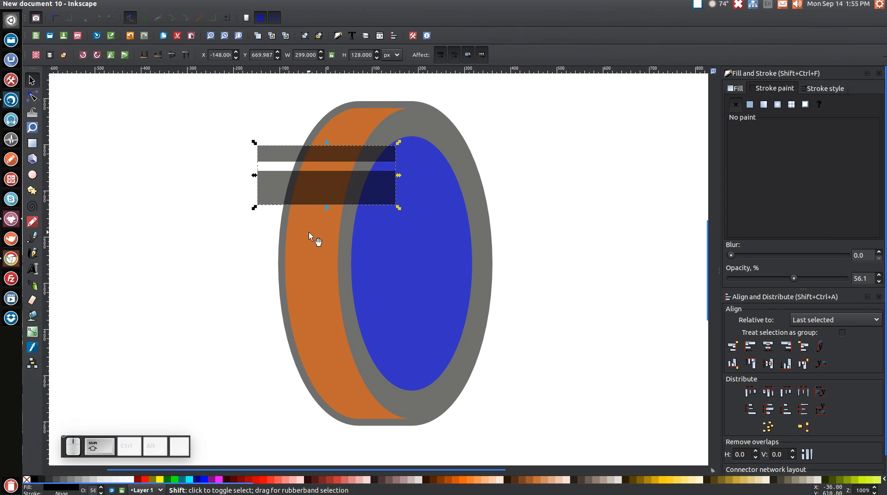
pyautogui.keyDown('shift'); pyautogui.click(309, 232); pyautogui.keyUp('shift')
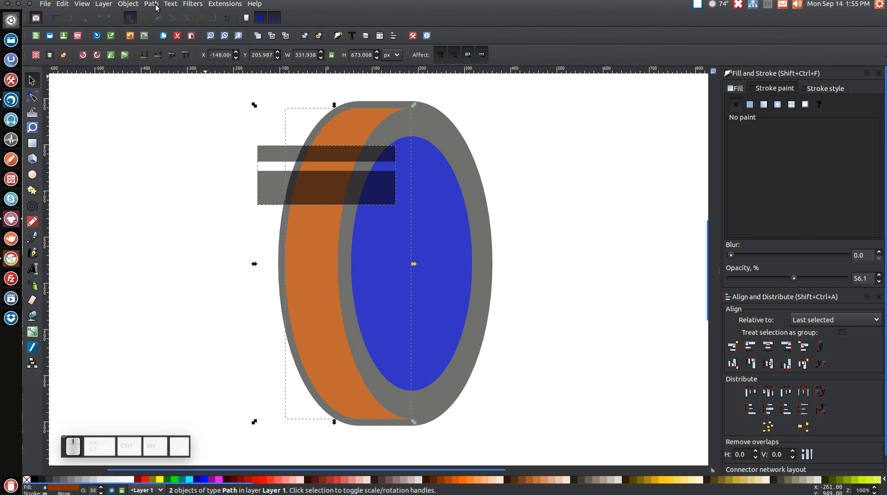
pyautogui.click(152, 3)
pyautogui.click(165, 65)
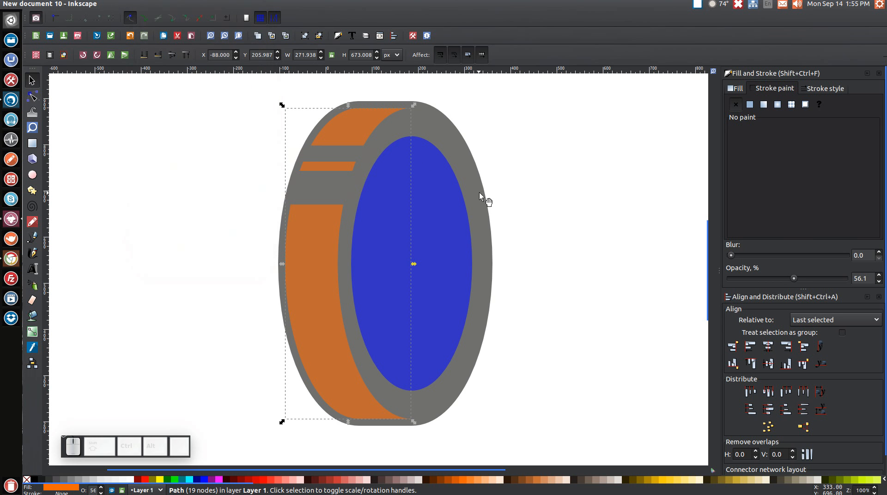
# - Subtract the banded orange side shape from the black silhouette
pyautogui.press('shift')
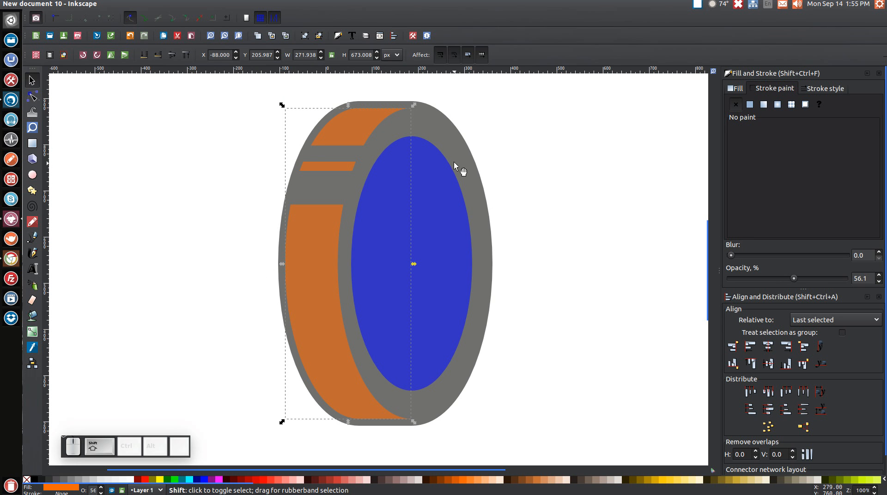
pyautogui.keyDown('shift'); pyautogui.click(442, 123); pyautogui.keyUp('shift')
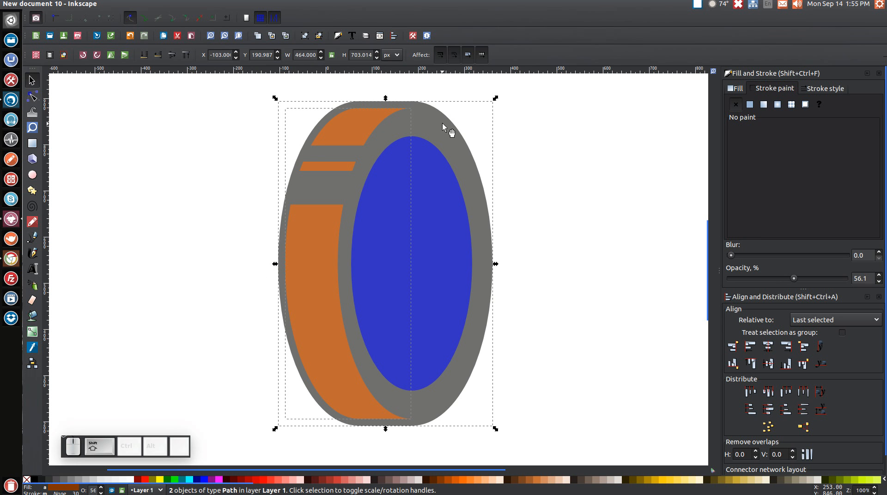
pyautogui.click(153, 5)
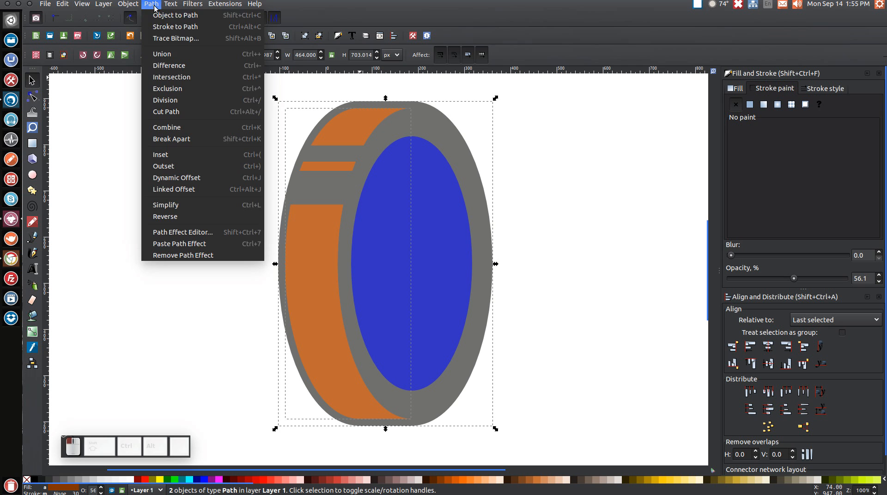
pyautogui.click(167, 66)
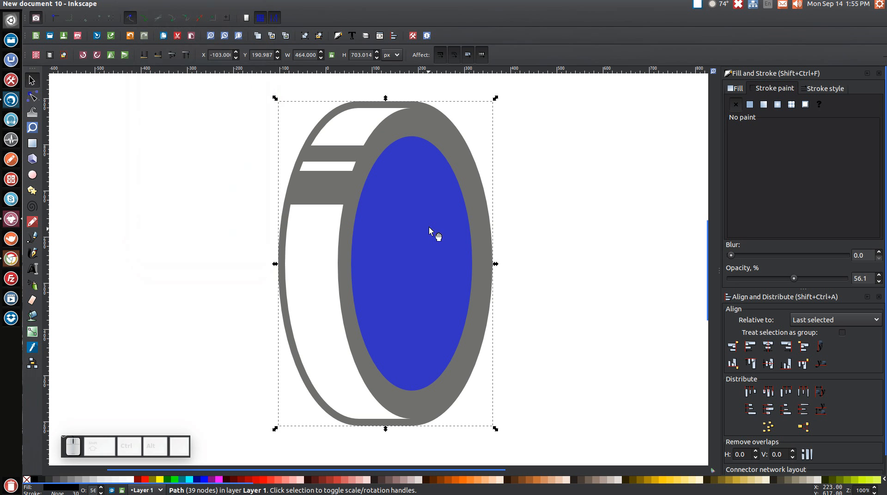
# - Duplicate the blue ellipse, colour the copy green and scale it to about 124 by 261 px near the blue ellipse's right edge
pyautogui.click(430, 194)
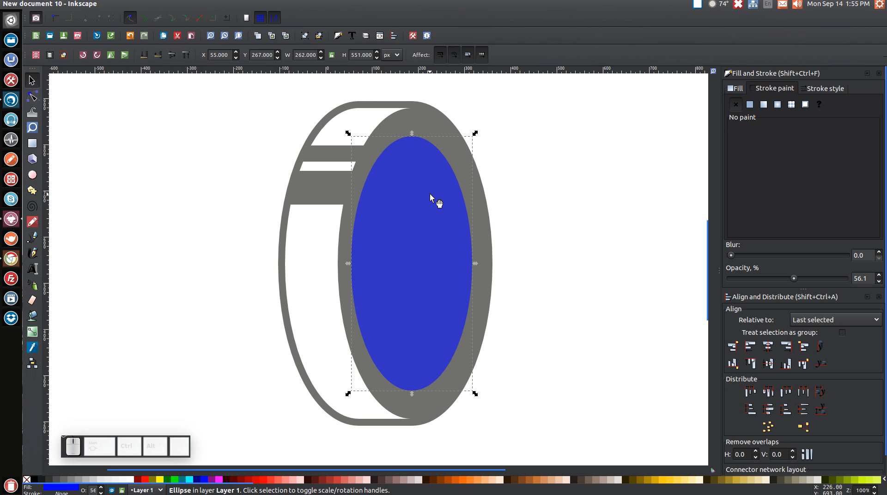
pyautogui.rightClick(430, 194)
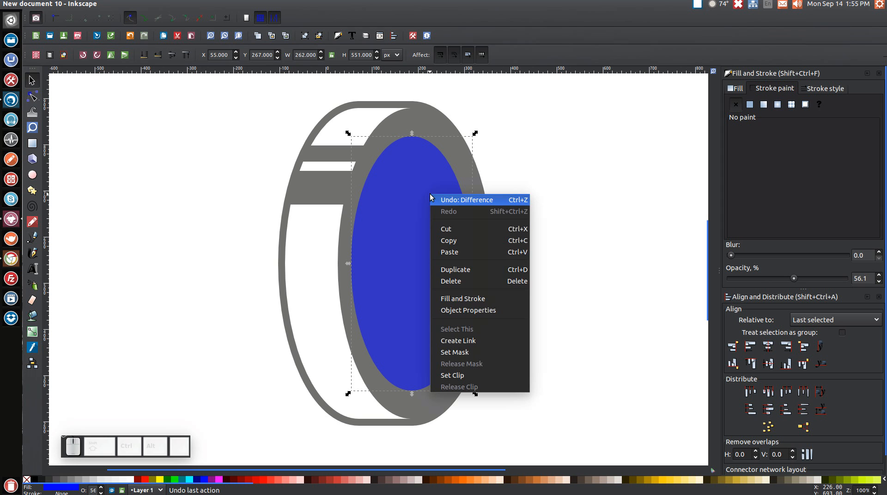
pyautogui.click(447, 271)
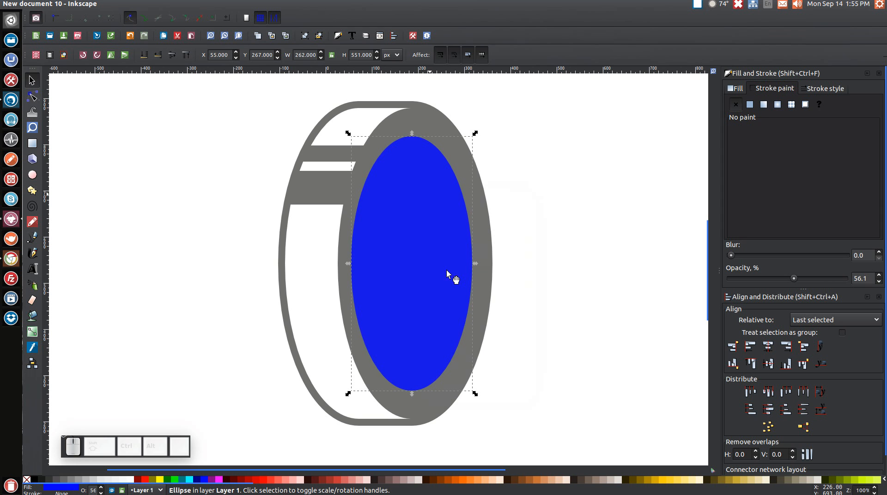
pyautogui.click(172, 482)
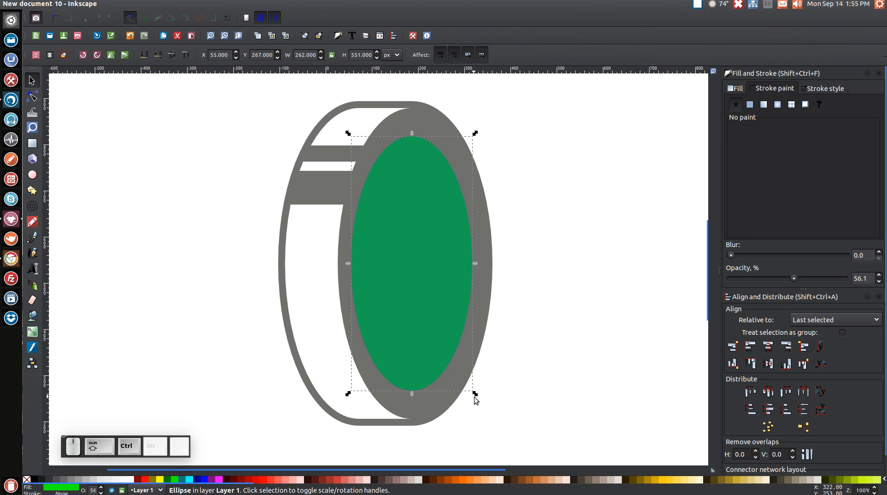
pyautogui.moveTo(475, 394); pyautogui.dragTo(467, 391)
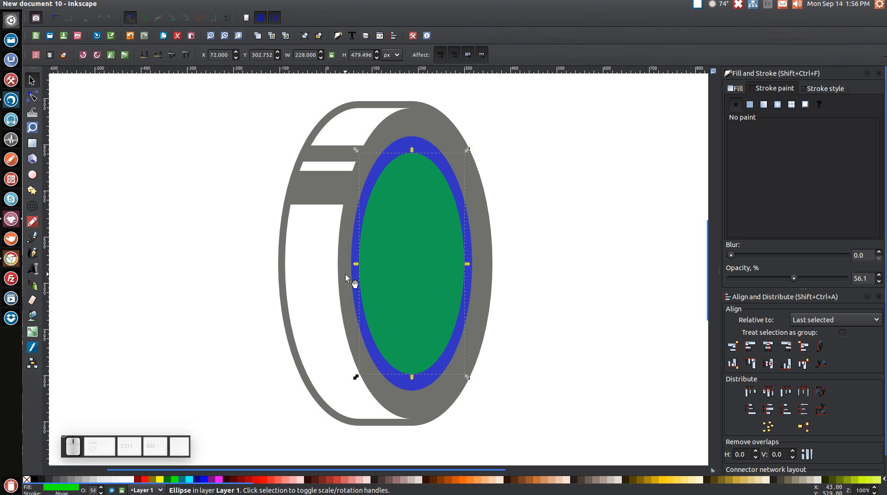
pyautogui.press('ctrl')
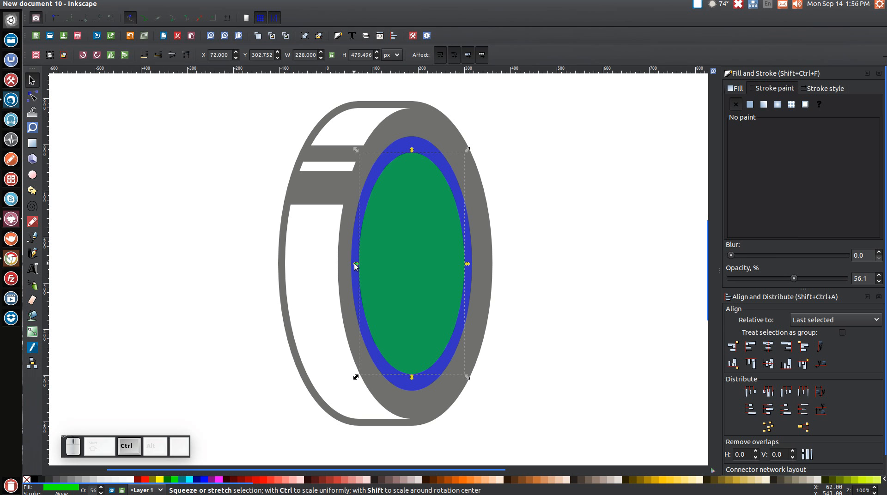
pyautogui.moveTo(356, 265); pyautogui.dragTo(405, 266)
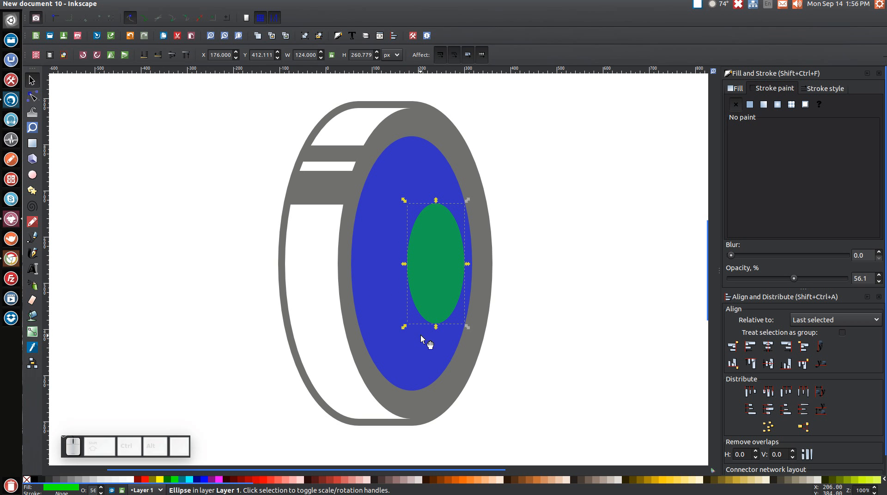
# - Subtract the small green ellipse from the blue ellipse
pyautogui.keyDown('shift'); pyautogui.click(383, 179); pyautogui.keyUp('shift')
pyautogui.click(151, 3)
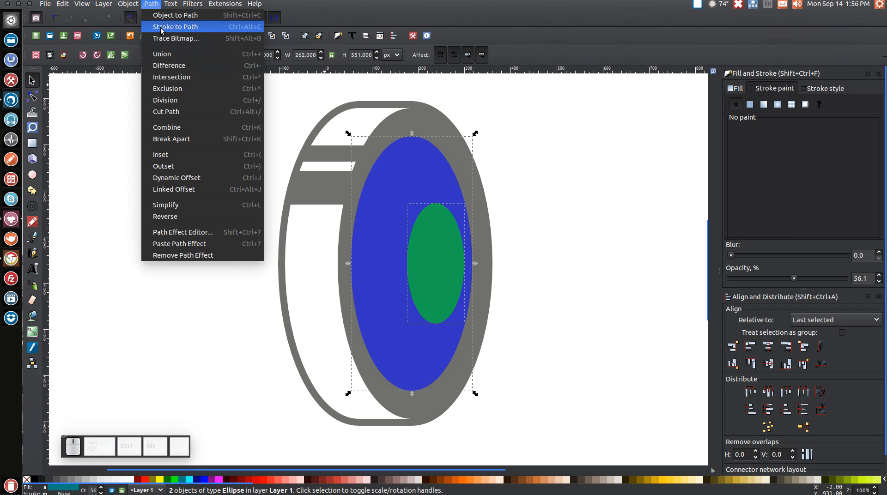
pyautogui.click(169, 65)
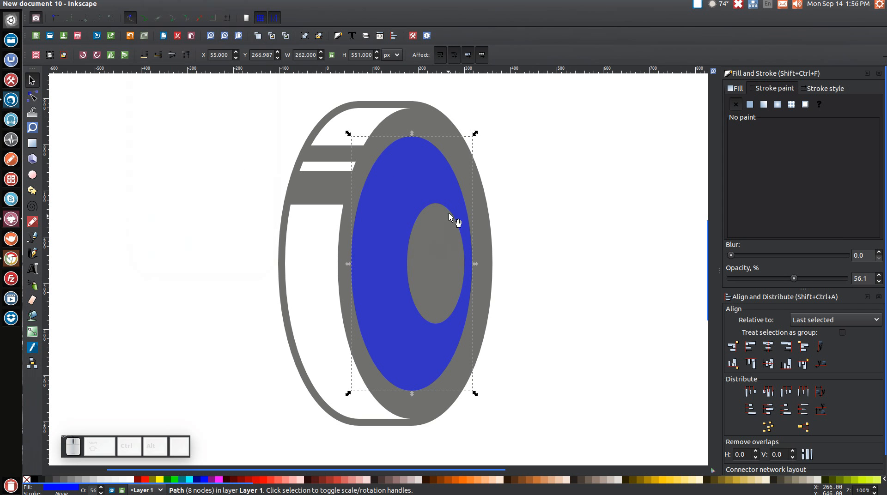
# - Subtract the blue ring from the black silhouette and proportionally scale the resulting plate down to 200 by about 303 px
pyautogui.keyDown('shift'); pyautogui.click(428, 114); pyautogui.keyUp('shift')
pyautogui.click(151, 4)
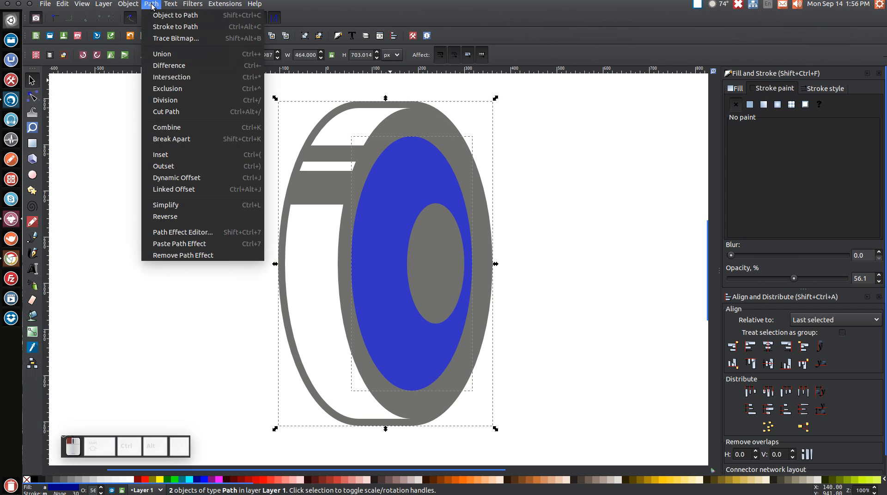
pyautogui.click(169, 65)
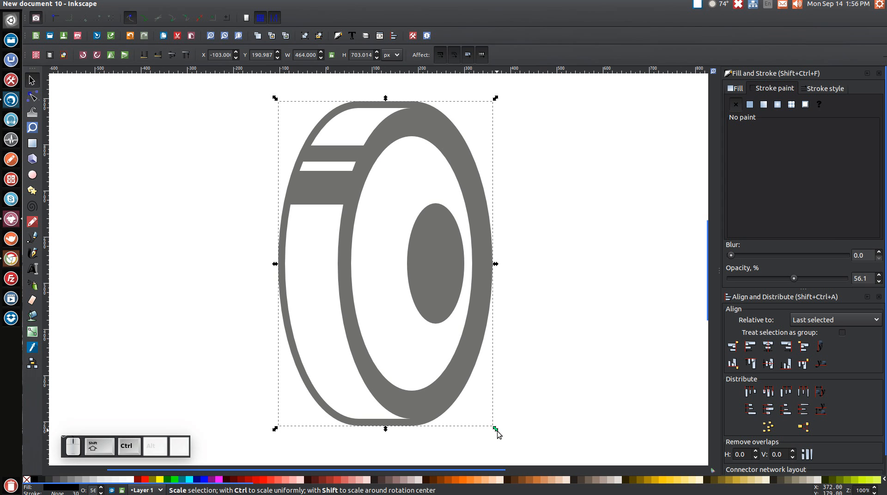
pyautogui.moveTo(497, 431); pyautogui.dragTo(497, 431)
pyautogui.moveTo(492, 420); pyautogui.dragTo(437, 343)
# - Duplicate the plate, colour the copy red and shift it horizontally to X 113 so it overlaps the original
pyautogui.rightClick(412, 247)
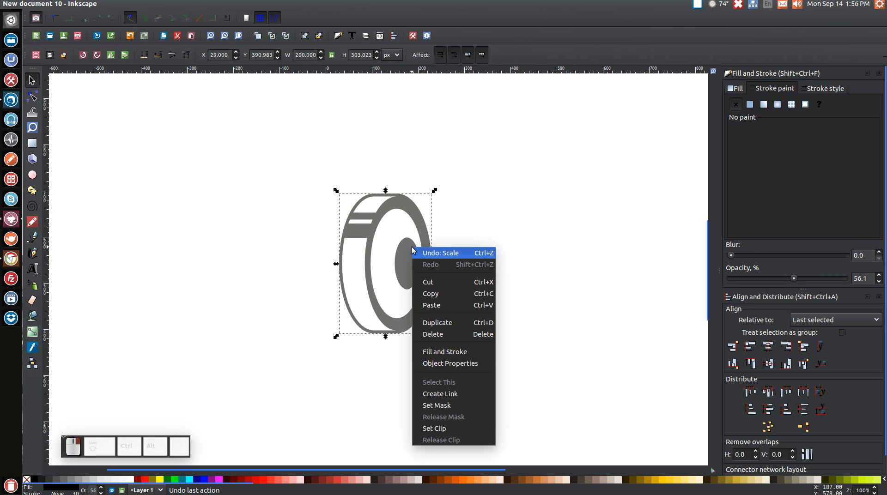
pyautogui.click(432, 323)
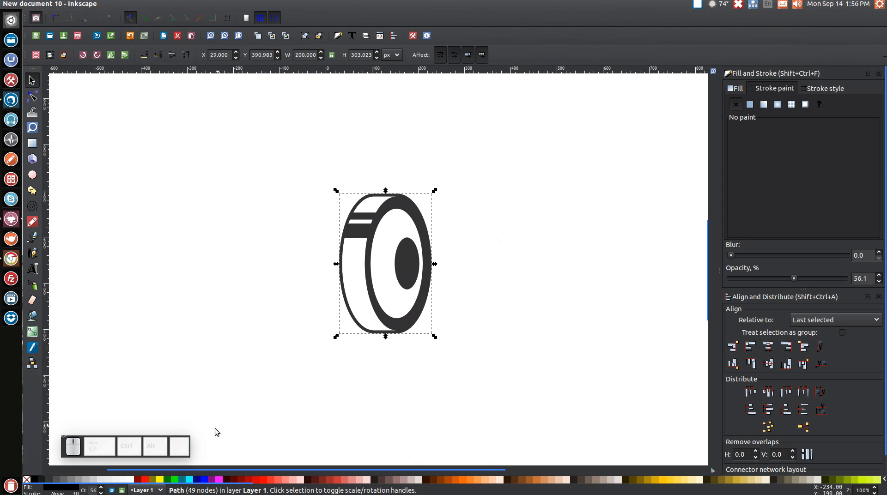
pyautogui.click(144, 479)
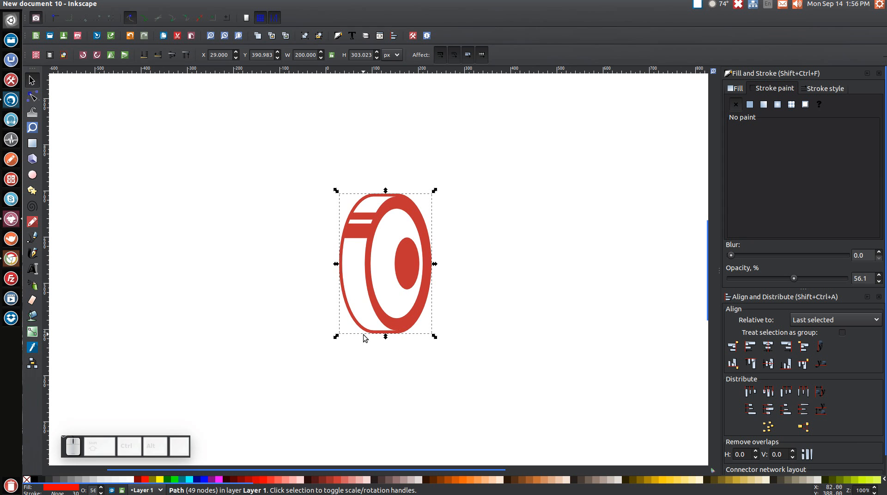
pyautogui.press('ctrl')
pyautogui.moveTo(353, 225); pyautogui.dragTo(394, 231)
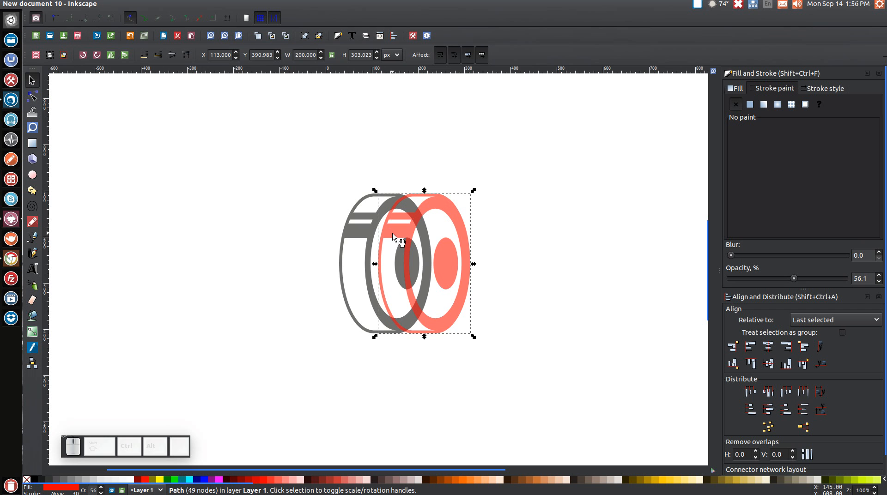
# - Duplicate the red plate, colour the copy green and shift it horizontally to X 206
pyautogui.rightClick(392, 232)
pyautogui.click(411, 309)
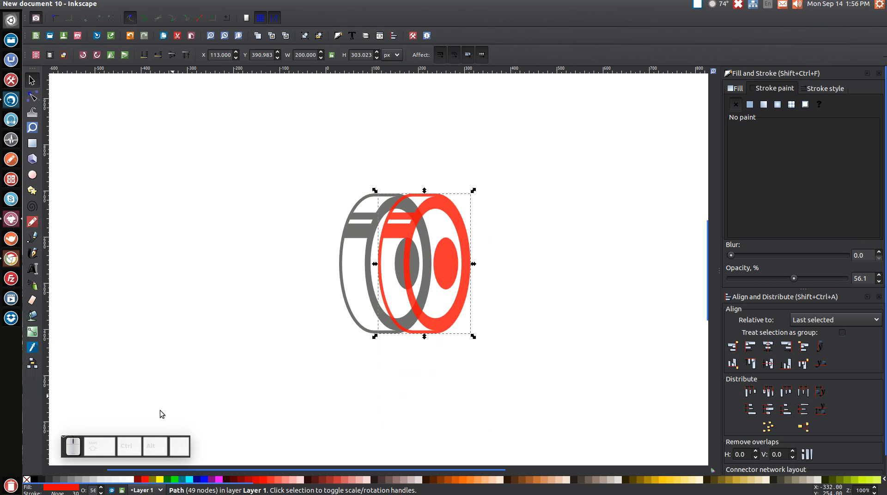
pyautogui.click(180, 480)
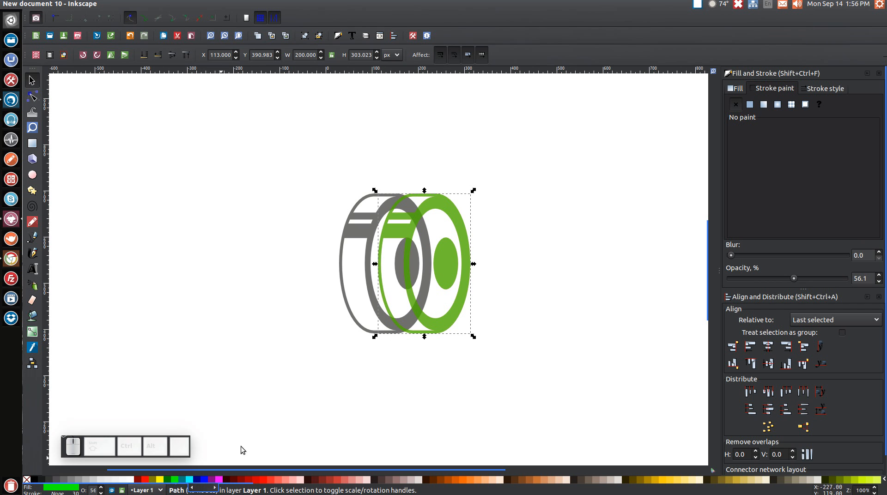
pyautogui.press('ctrl')
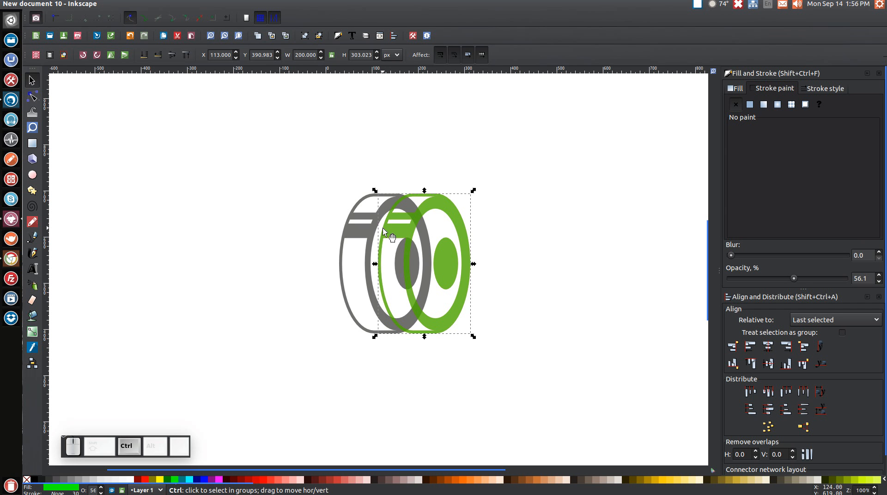
pyautogui.moveTo(389, 229); pyautogui.dragTo(435, 232)
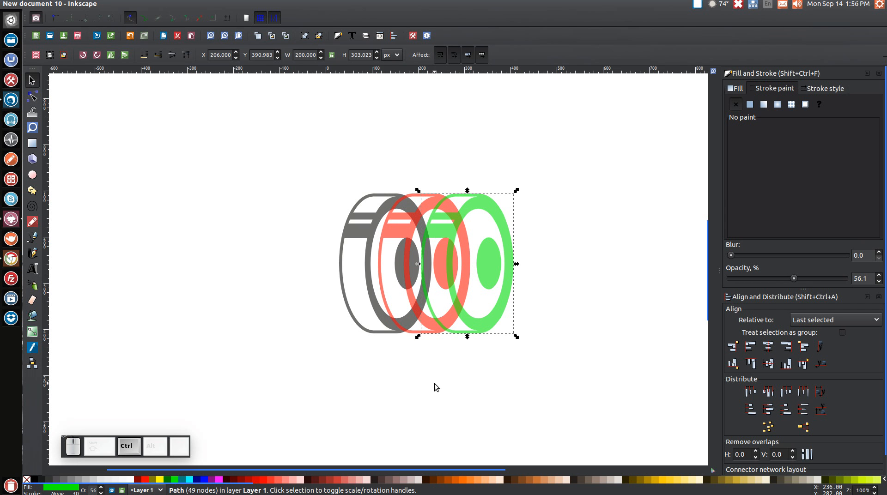
# - Distribute the black, red and green plates with equal horizontal gaps
pyautogui.moveTo(617, 393); pyautogui.dragTo(244, 131)
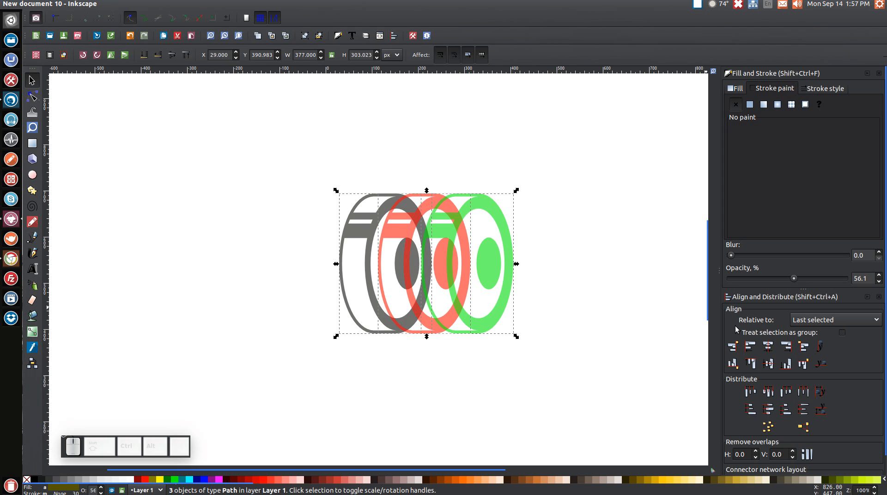
pyautogui.click(803, 393)
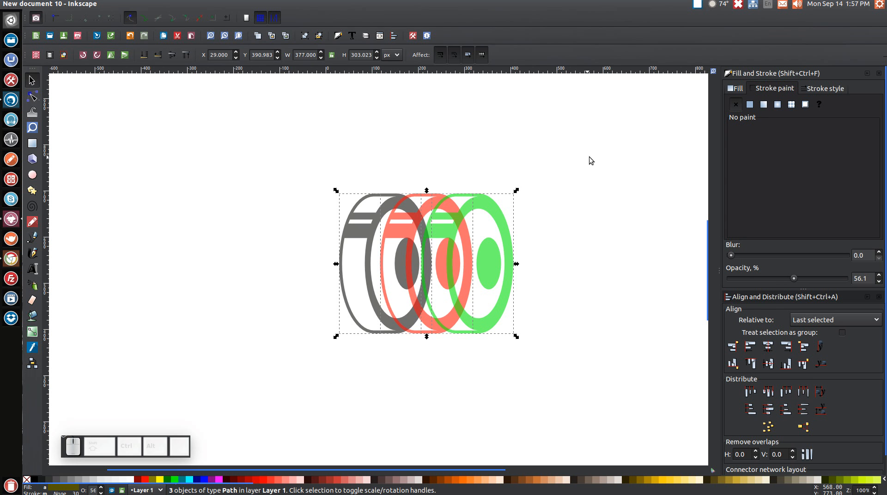
pyautogui.click(620, 152)
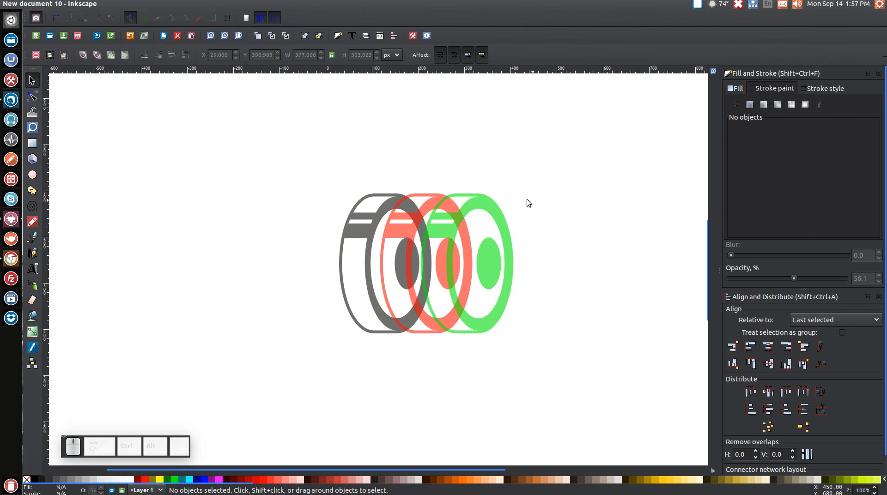
# - Duplicate the red plate, break the copy apart and unite its pieces into a solid silhouette
pyautogui.click(422, 199)
pyautogui.rightClick(421, 196)
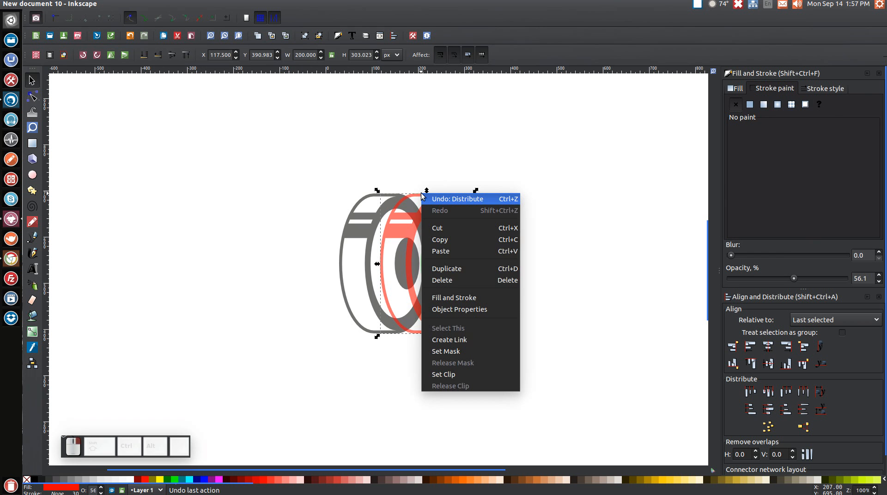
pyautogui.click(438, 268)
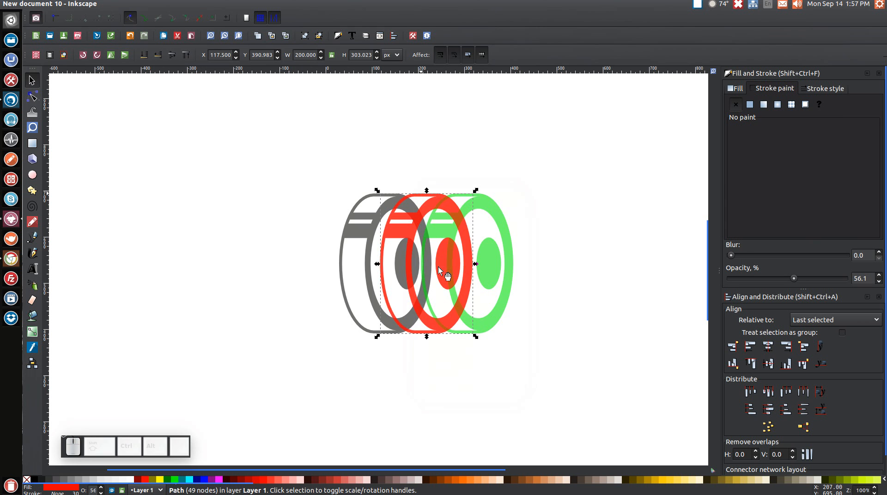
pyautogui.click(151, 4)
pyautogui.click(159, 139)
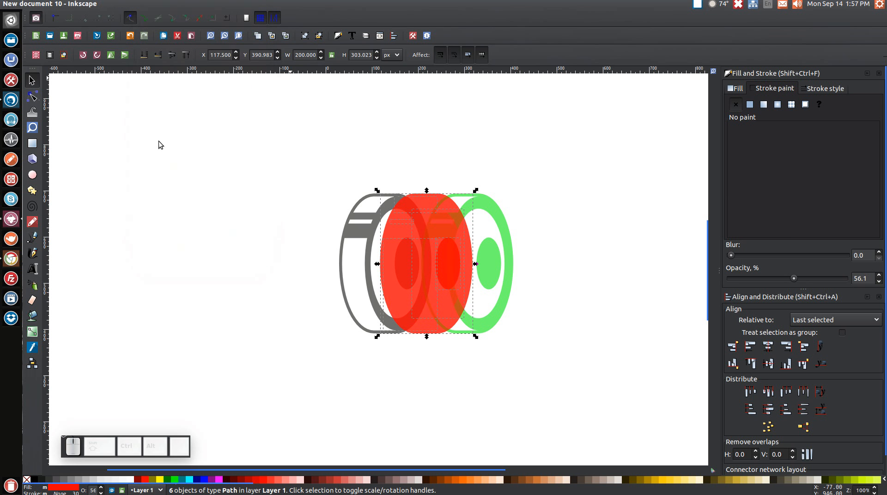
pyautogui.click(151, 4)
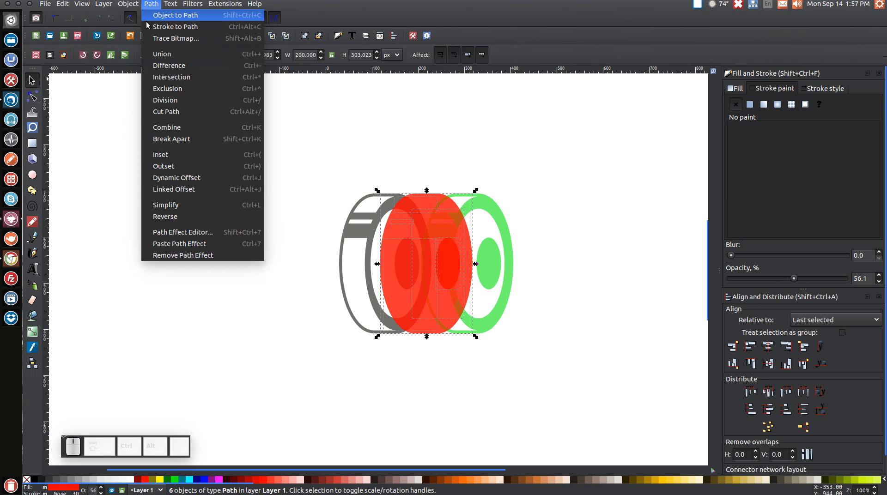
pyautogui.click(161, 54)
# - Subtract the solid red silhouette from the black plate
pyautogui.press('shift')
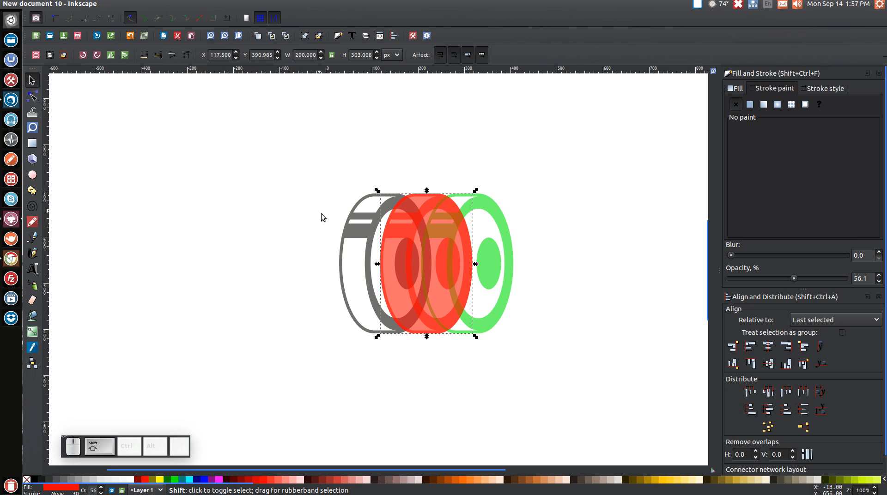
pyautogui.keyDown('shift'); pyautogui.click(353, 231); pyautogui.keyUp('shift')
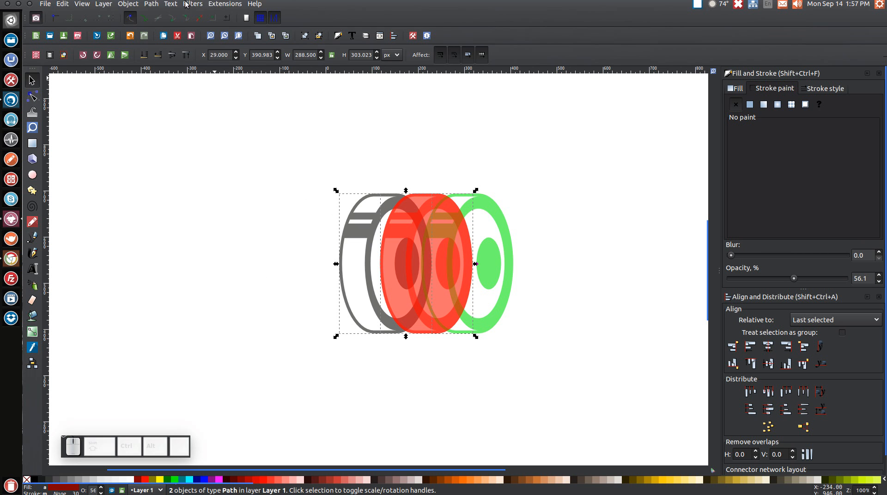
pyautogui.click(153, 4)
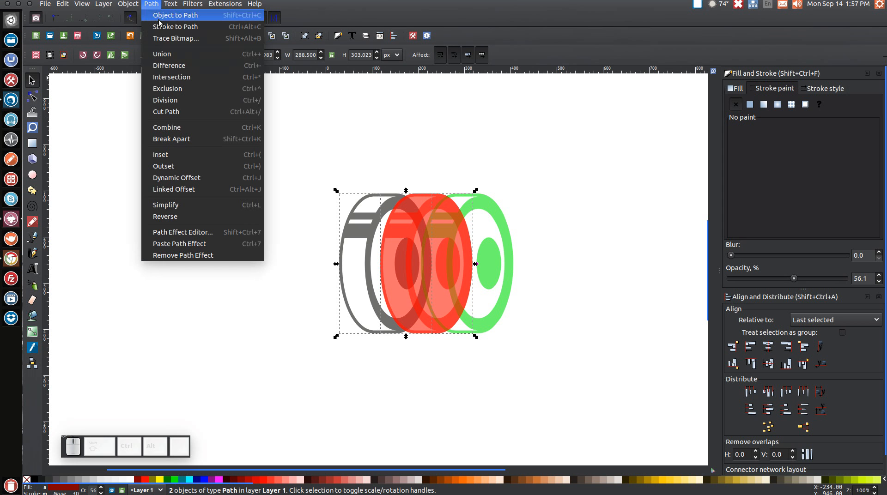
pyautogui.click(166, 68)
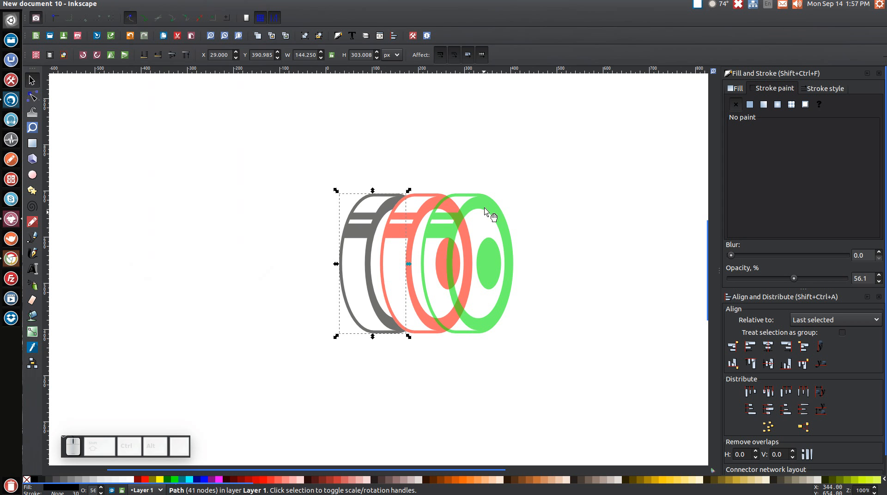
# - Duplicate the green plate, break the copy apart and unite its pieces into a solid silhouette
pyautogui.click(484, 197)
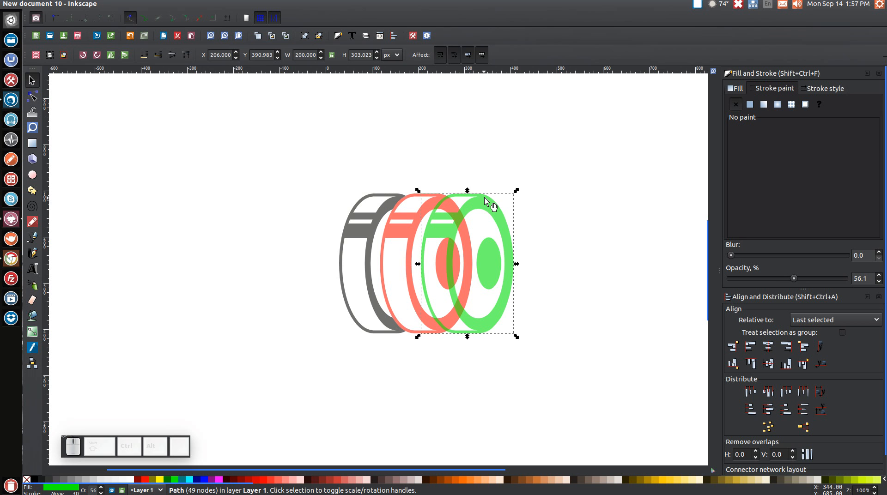
pyautogui.rightClick(485, 198)
pyautogui.click(510, 274)
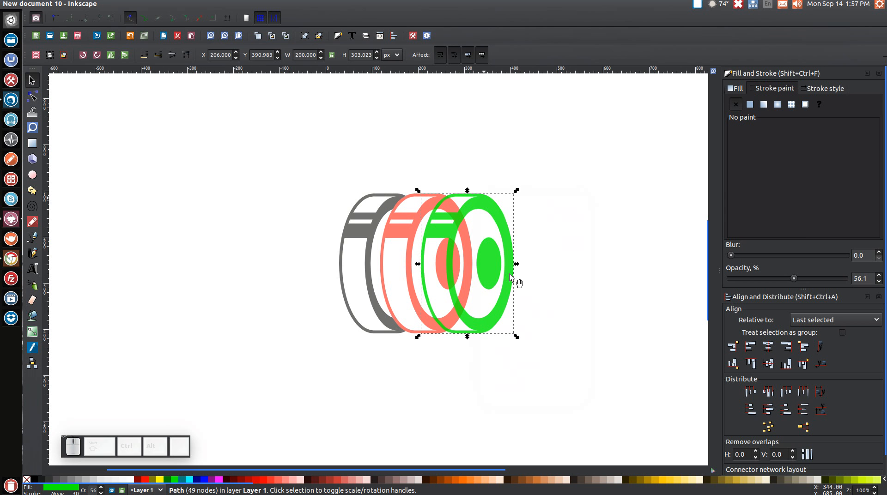
pyautogui.click(153, 4)
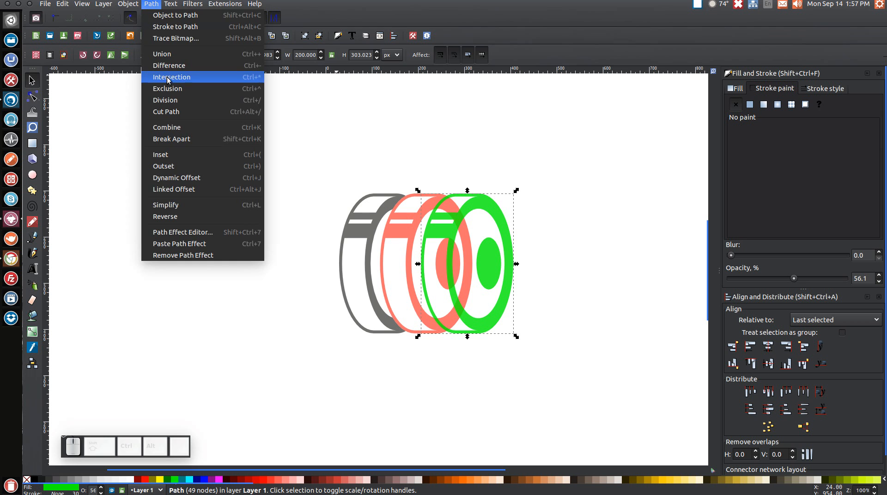
pyautogui.click(170, 138)
pyautogui.click(146, 5)
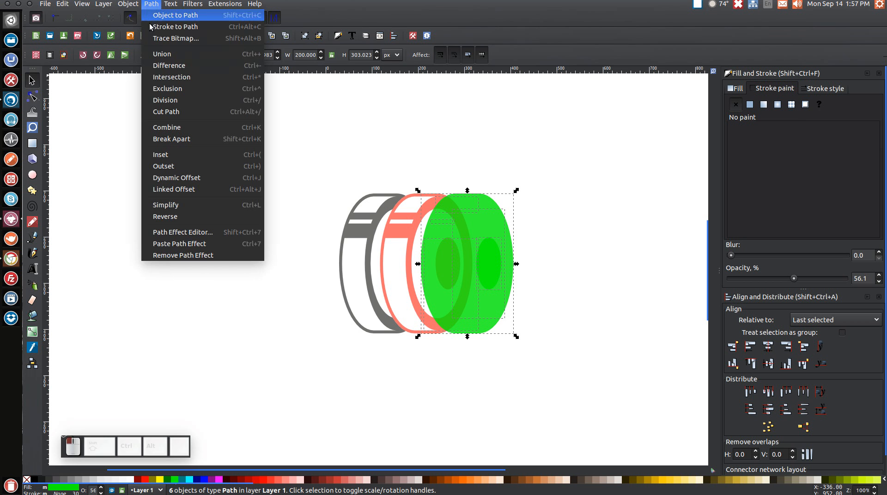
pyautogui.click(163, 56)
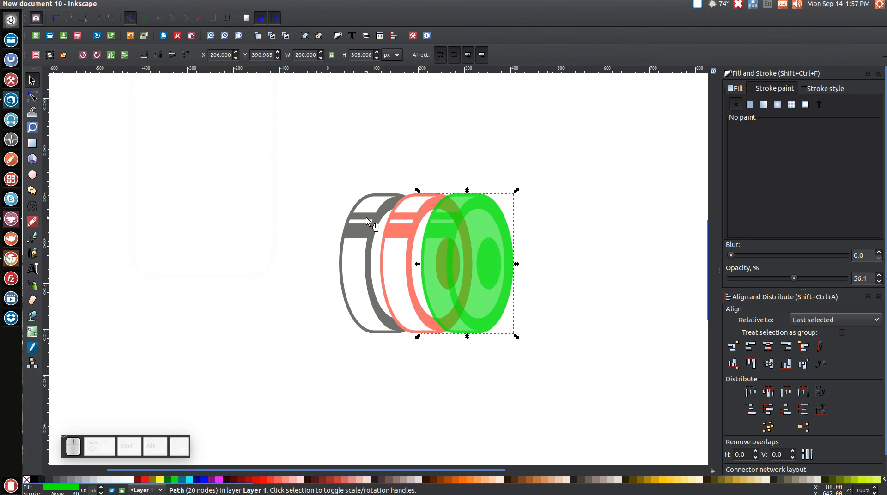
# - Subtract the solid green silhouette from the red plate
pyautogui.press('shift')
pyautogui.keyDown('shift'); pyautogui.click(405, 227); pyautogui.keyUp('shift')
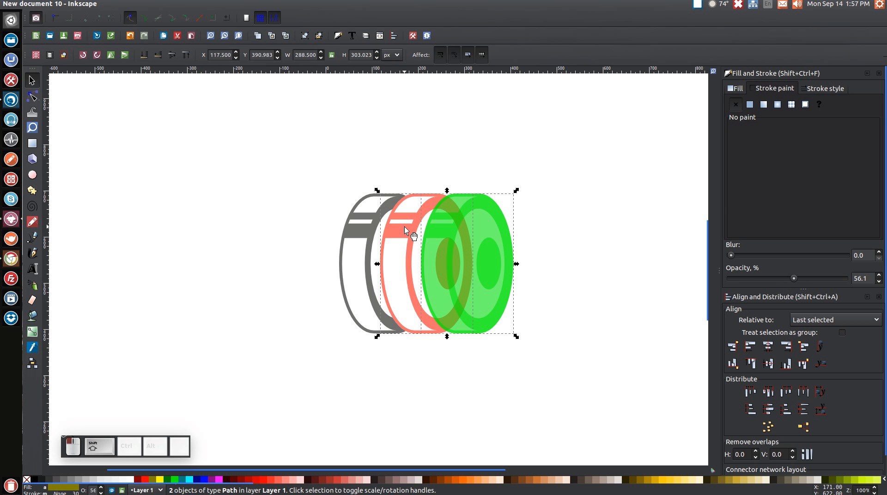
pyautogui.click(151, 4)
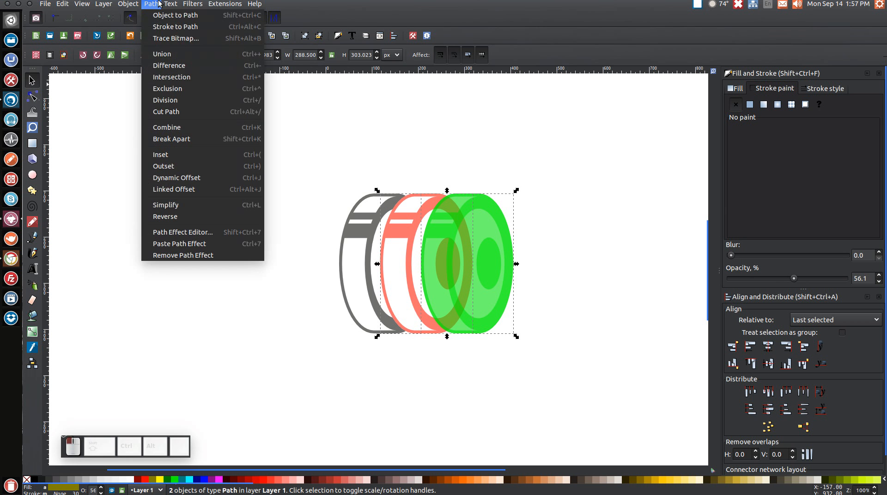
pyautogui.click(167, 66)
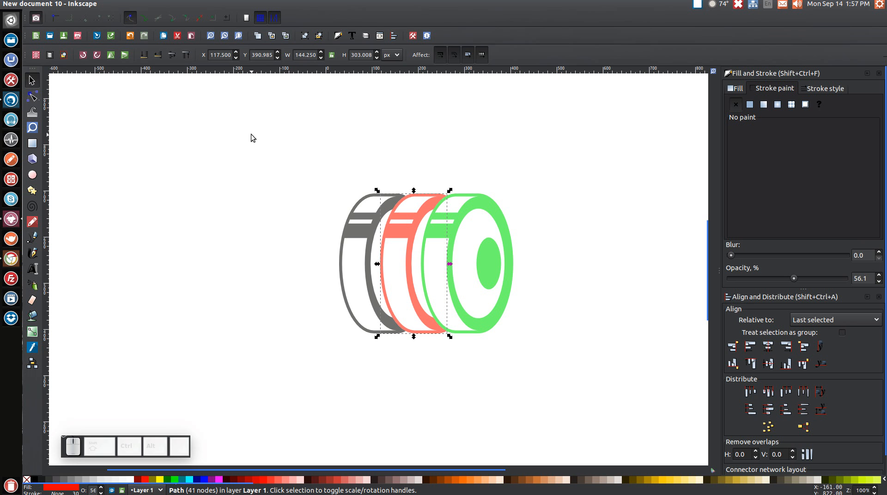
# - Unite the three plates into one path, scale it proportionally to about 203 by 163 px and place it above and left of the page centre
pyautogui.moveTo(622, 401)
pyautogui.mouseDown()
pyautogui.moveTo(364, 179)
pyautogui.moveTo(243, 126)
pyautogui.mouseUp()
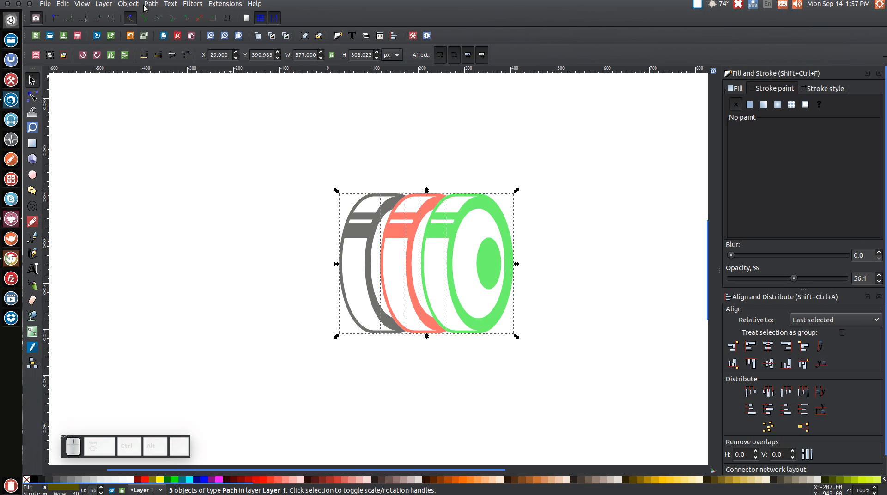
pyautogui.click(152, 3)
pyautogui.click(161, 54)
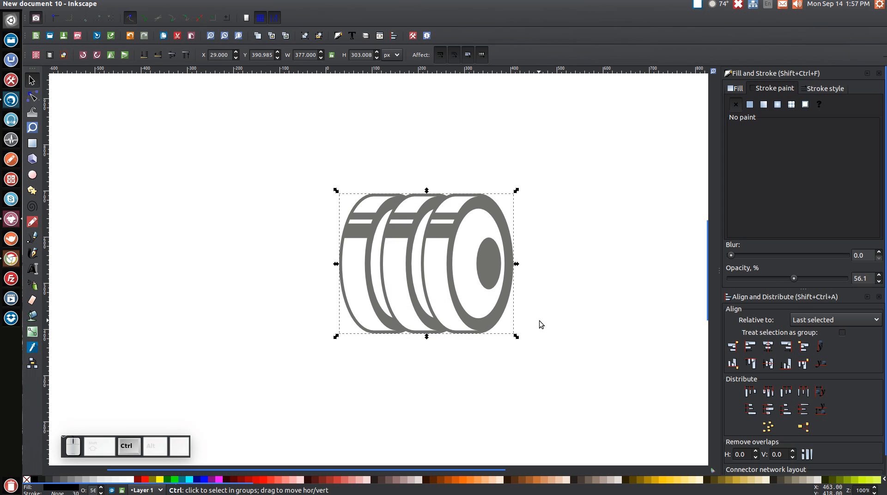
pyautogui.moveTo(518, 337); pyautogui.dragTo(178, 175)
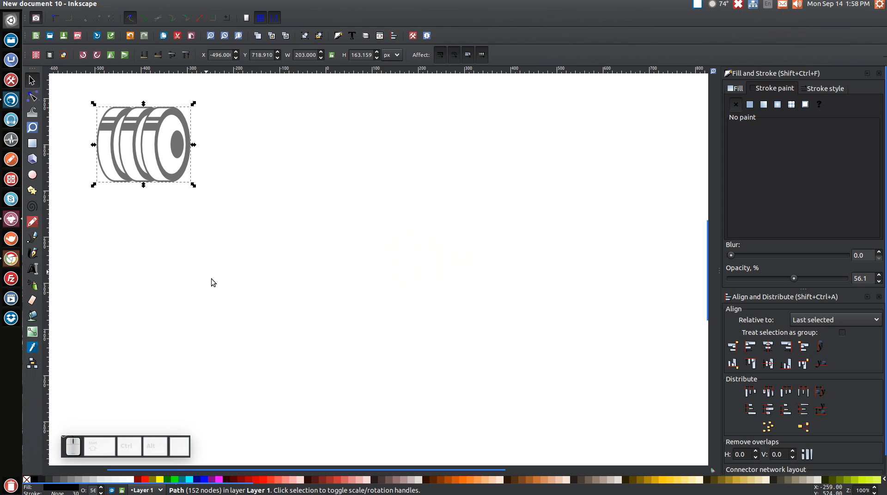
# - Draw a wide green ellipse about 851 by 406 px below and right of the plate stack, with a flat black stroke
pyautogui.click(32, 176)
pyautogui.moveTo(221, 198); pyautogui.dragTo(610, 384)
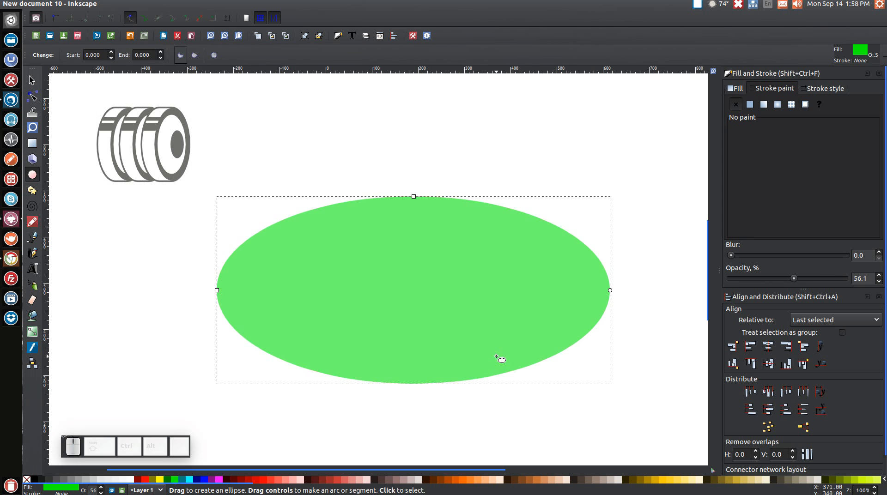
pyautogui.click(750, 105)
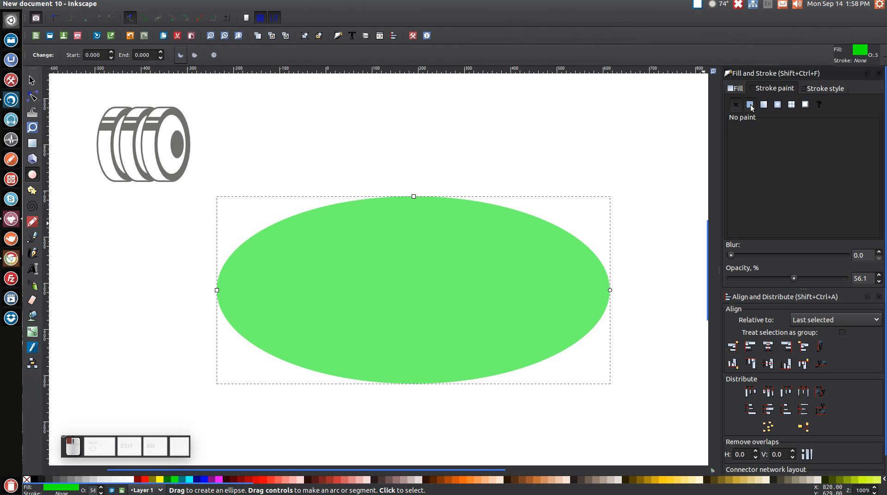
# - Try stroke widths of 30 and 20 px on the ellipse and settle on 17 px
pyautogui.click(835, 87)
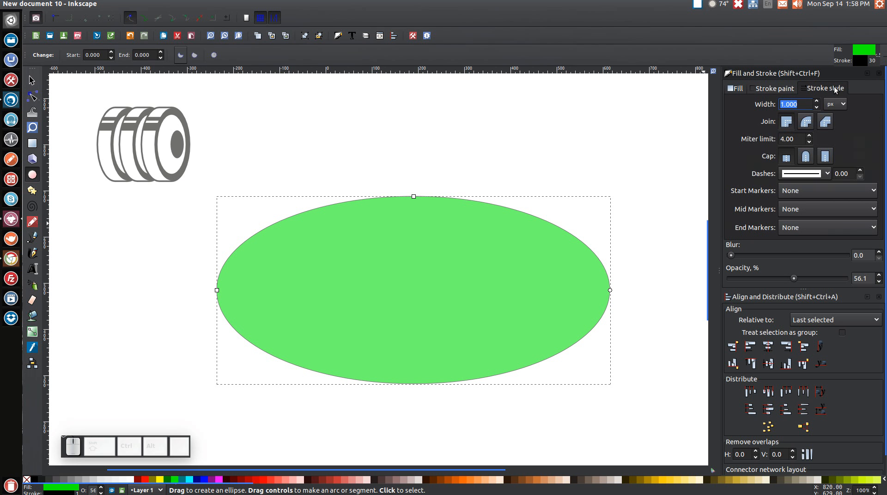
pyautogui.write('30')
pyautogui.press('Return')
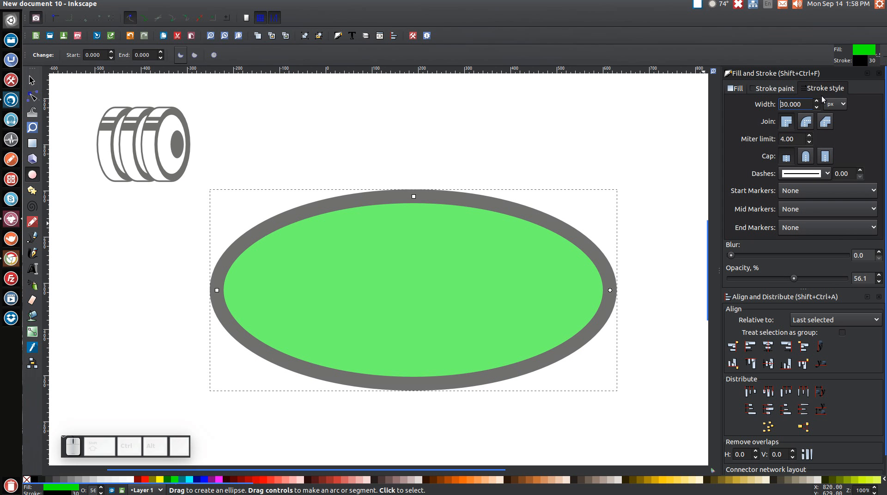
pyautogui.moveTo(807, 106); pyautogui.dragTo(759, 102)
pyautogui.write('20')
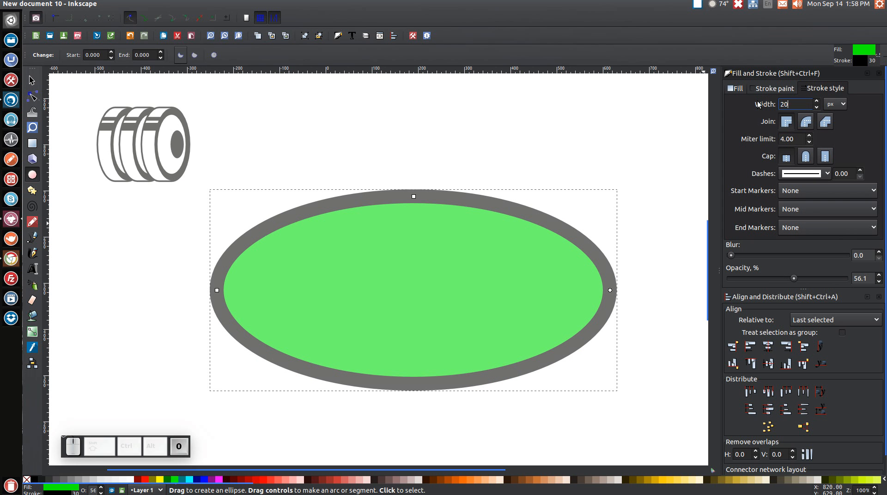
pyautogui.press('Return')
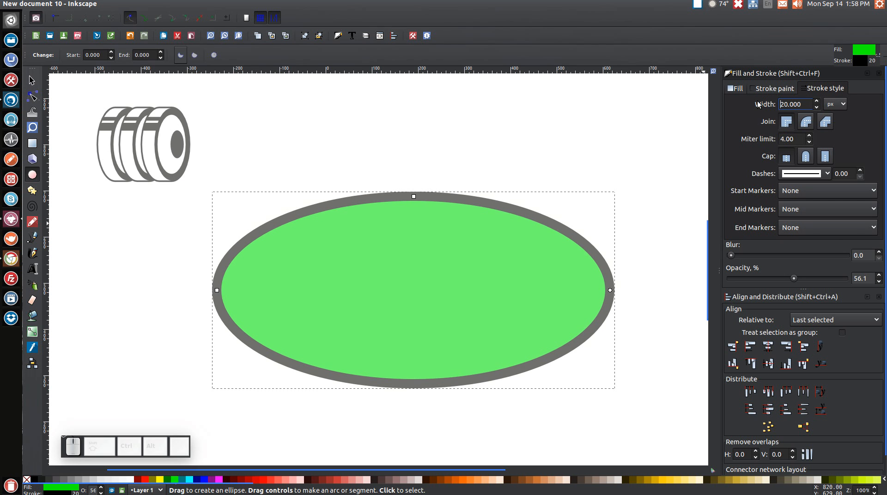
pyautogui.moveTo(805, 104); pyautogui.dragTo(751, 98)
pyautogui.write('17')
pyautogui.press('Return')
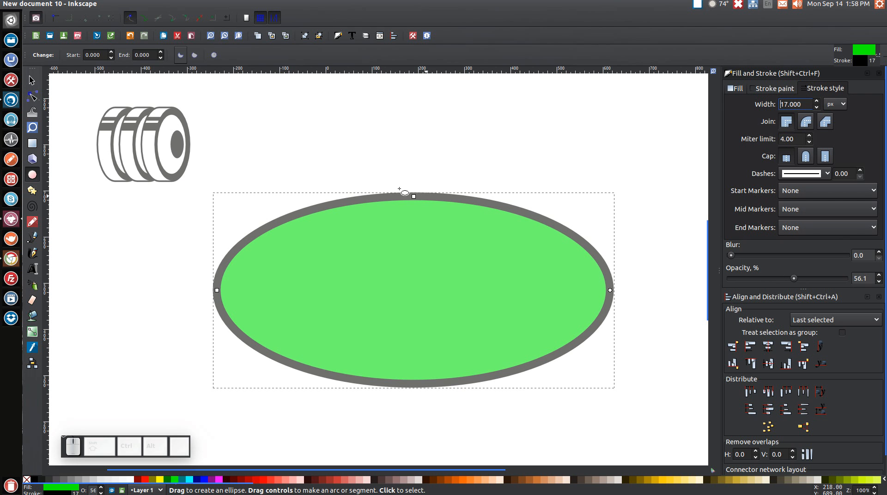
# - Duplicate the stroked ellipse and move the copy straight down about 710 px, clear of the original
pyautogui.click(37, 82)
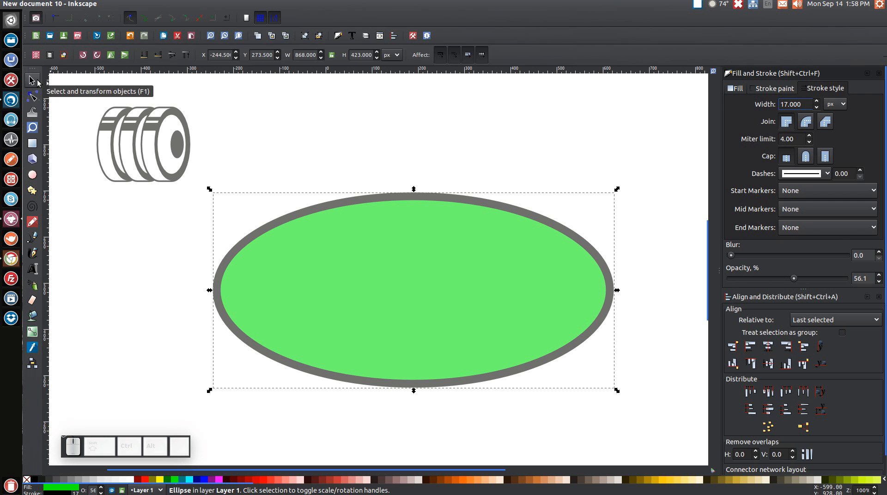
pyautogui.rightClick(429, 215)
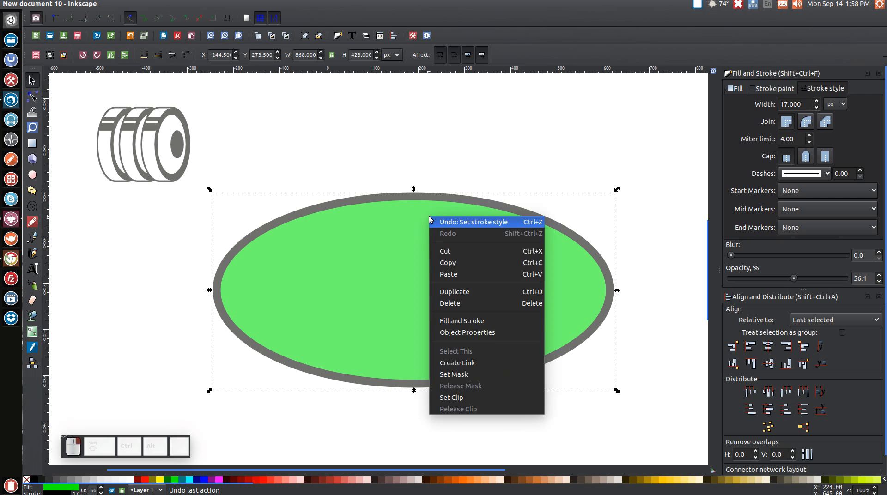
pyautogui.click(464, 291)
pyautogui.scroll(-5, 553, 227)
pyautogui.scroll(4, 554, 226)
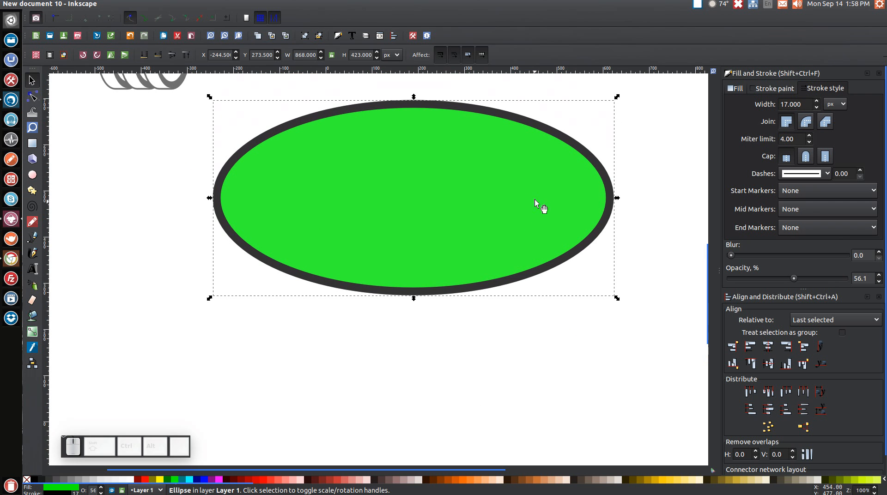
pyautogui.press('ctrl')
pyautogui.moveTo(487, 109); pyautogui.dragTo(487, 396)
pyautogui.scroll(-3, 487, 275)
pyautogui.moveTo(487, 275); pyautogui.dragTo(484, 318)
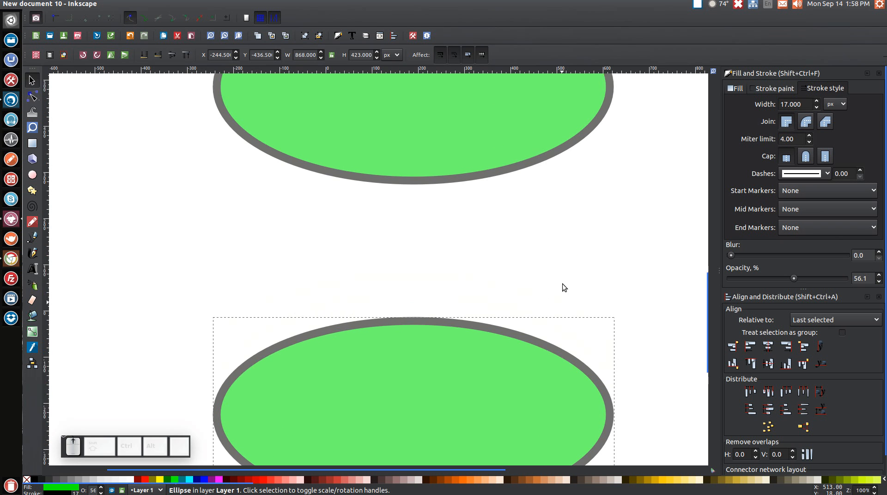
pyautogui.scroll(10, 562, 283)
pyautogui.scroll(-10, 562, 284)
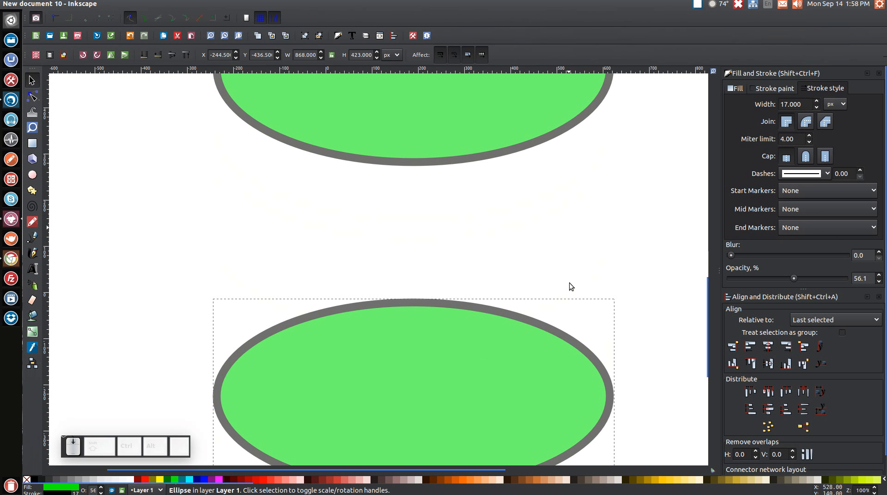
# - Remove the stroke paint from the lower ellipse copy
pyautogui.click(756, 88)
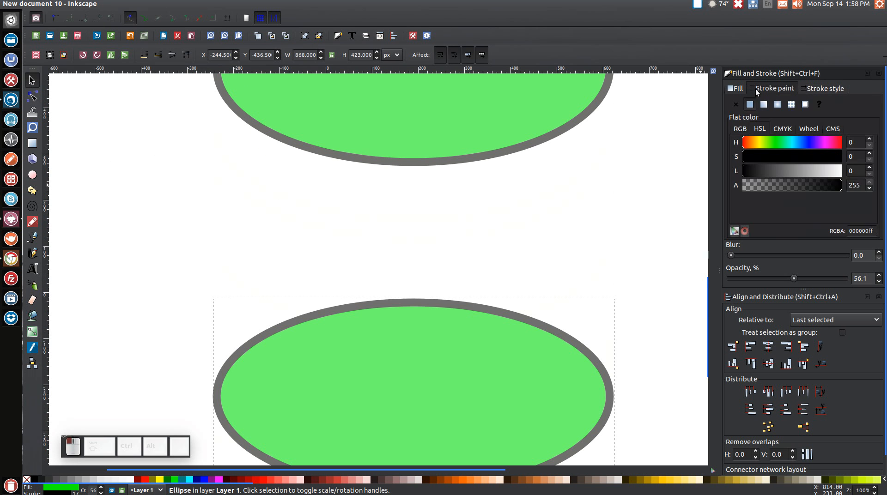
pyautogui.click(735, 105)
pyautogui.scroll(6, 578, 245)
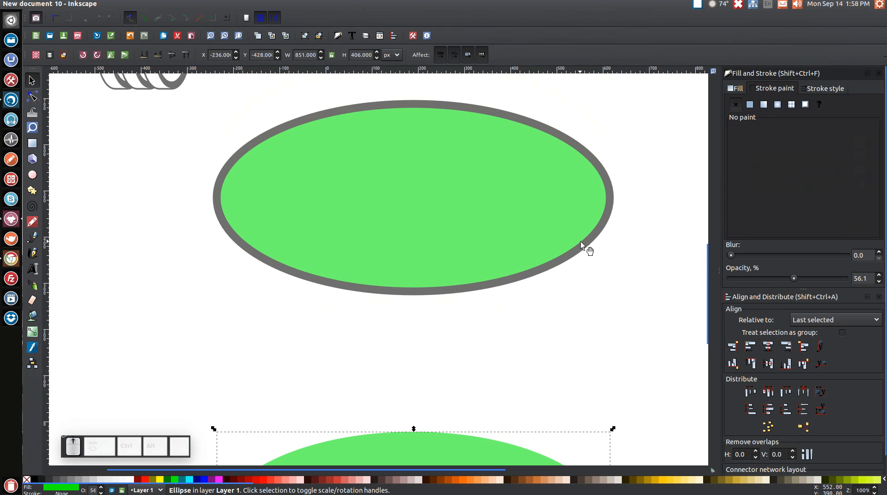
# - Convert the stroke of the original upper ellipse to a path, leaving only its ring
pyautogui.scroll(10, 578, 245)
pyautogui.scroll(-6, 586, 248)
pyautogui.hotkey('ctrl', 'z')
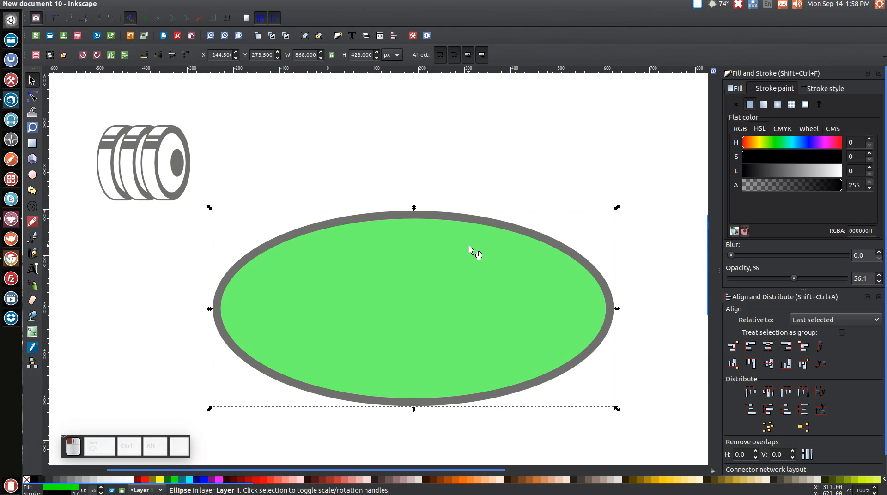
pyautogui.click(152, 4)
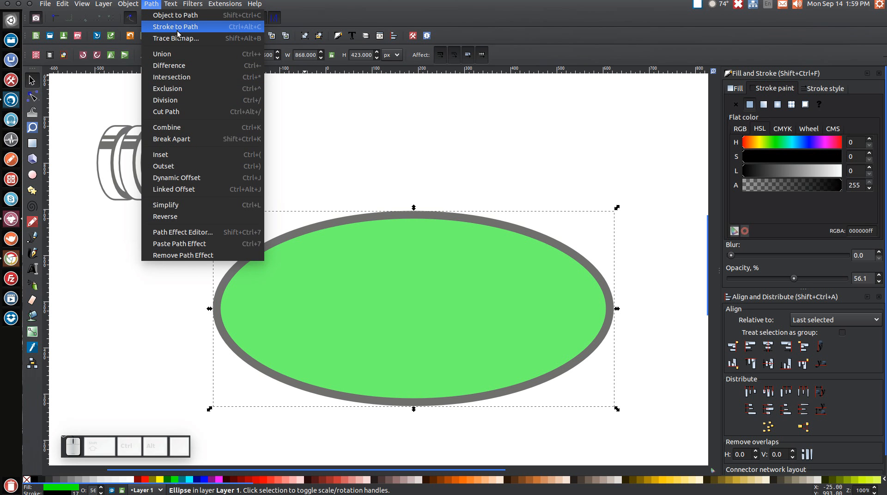
pyautogui.click(177, 30)
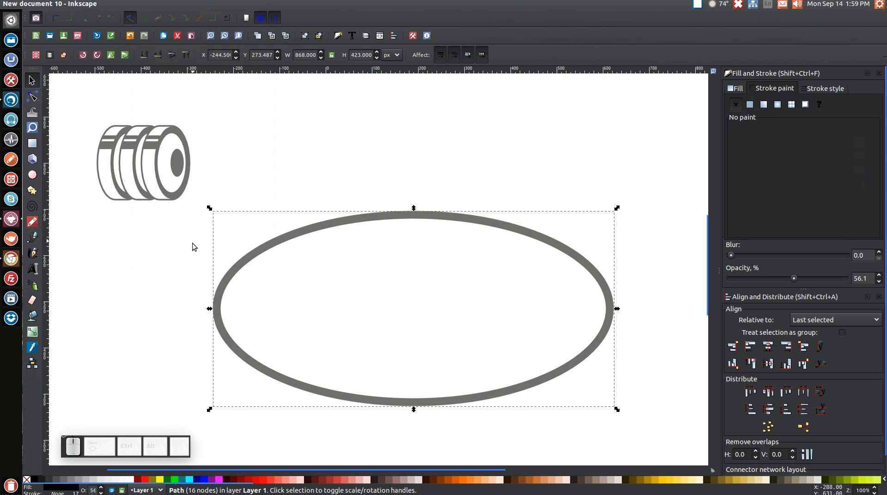
# - Move the plate stack onto the upper-left arc of the ellipse ring and fill it blue
pyautogui.click(156, 180)
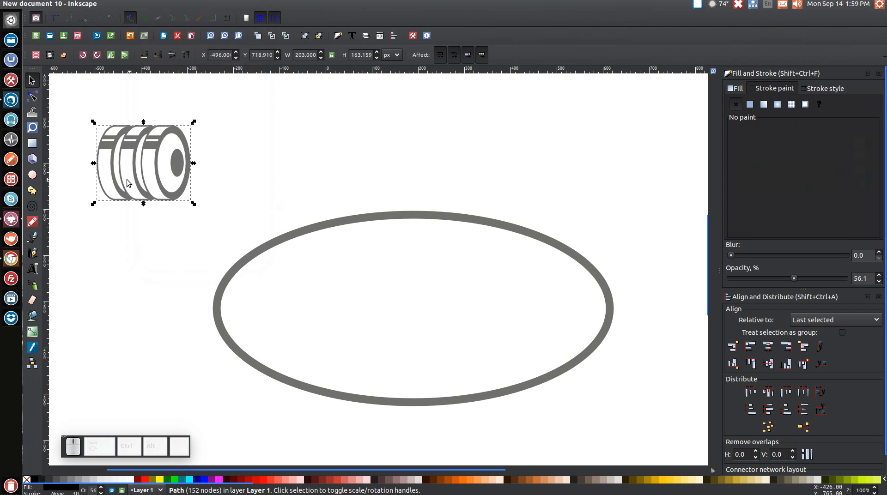
pyautogui.moveTo(129, 183); pyautogui.dragTo(287, 246)
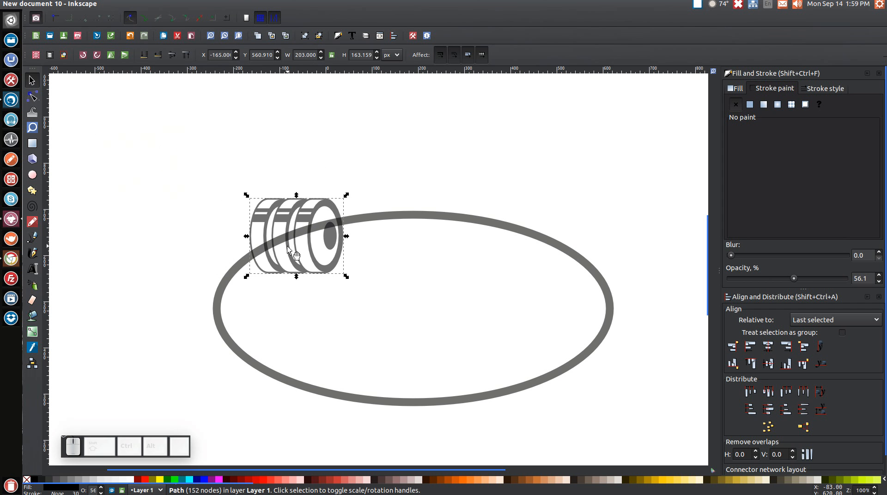
pyautogui.click(189, 57)
pyautogui.click(203, 480)
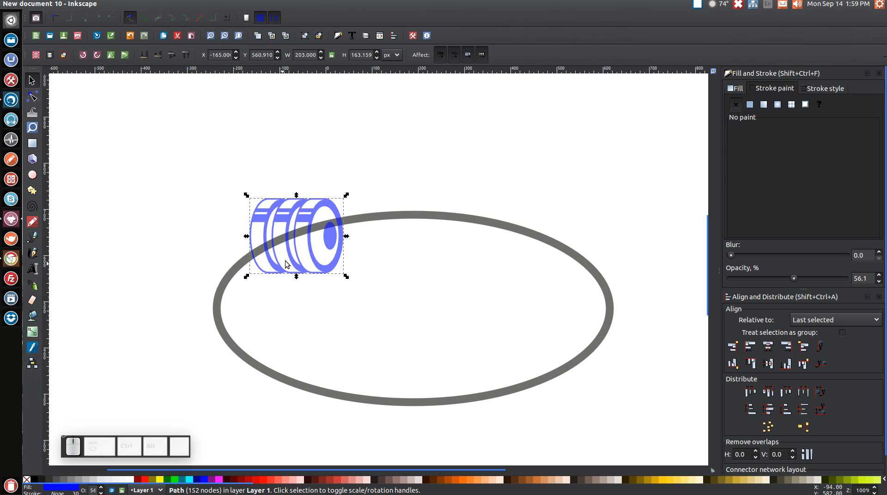
# - Rotate the blue plate stack counter-clockwise to follow the ring's arc and nudge it so the ring meets the front plate's central hub
pyautogui.click(329, 236)
pyautogui.moveTo(347, 278); pyautogui.dragTo(319, 266)
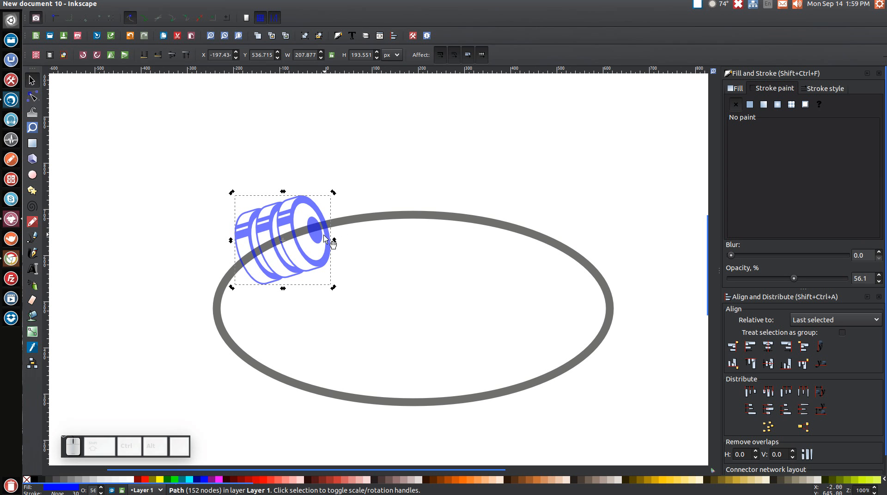
pyautogui.moveTo(329, 267); pyautogui.dragTo(320, 253)
pyautogui.press('+')
pyautogui.press('+')
pyautogui.press('+')
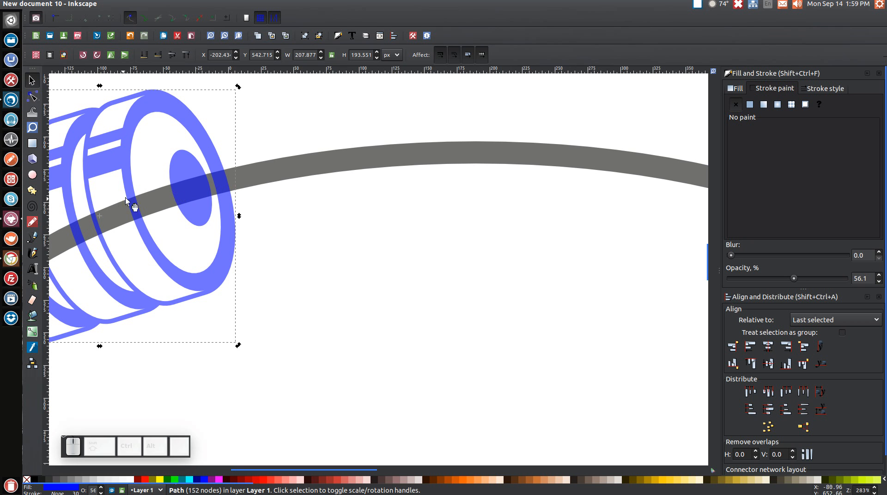
pyautogui.moveTo(190, 276); pyautogui.dragTo(190, 275)
pyautogui.press('-')
pyautogui.press('-')
pyautogui.press('-')
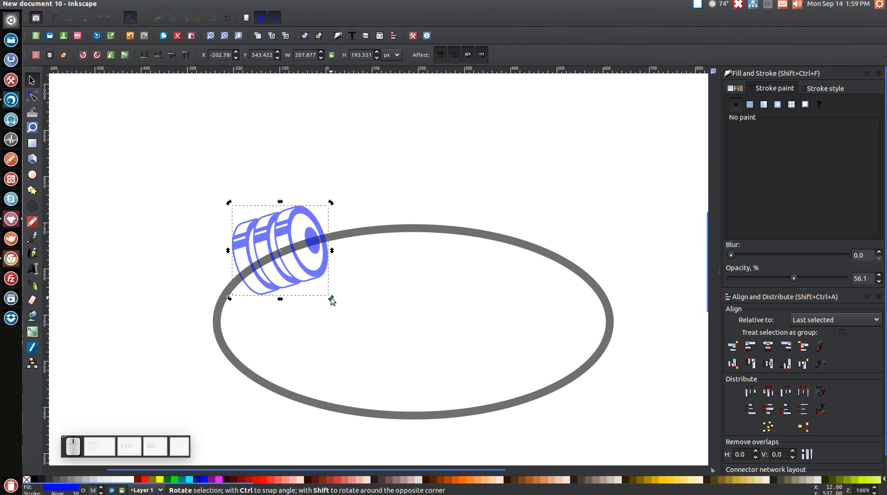
pyautogui.moveTo(331, 300); pyautogui.dragTo(308, 278)
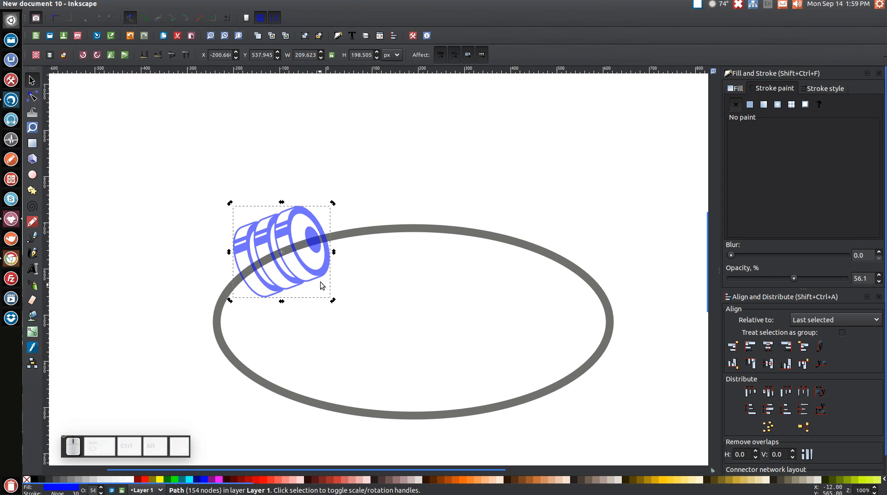
# - Scale the rotated plate stack proportionally about its centre to about 184 by 174 px and nudge it onto the ring
pyautogui.click(313, 238)
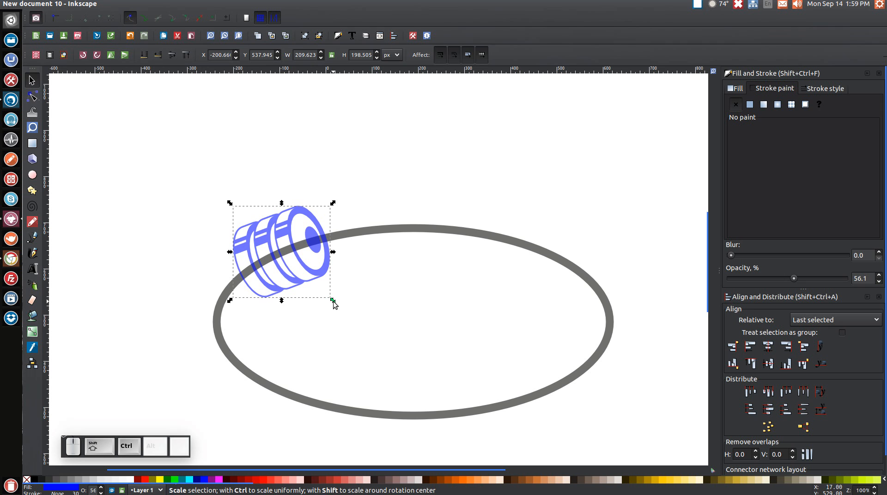
pyautogui.moveTo(333, 300); pyautogui.dragTo(328, 300)
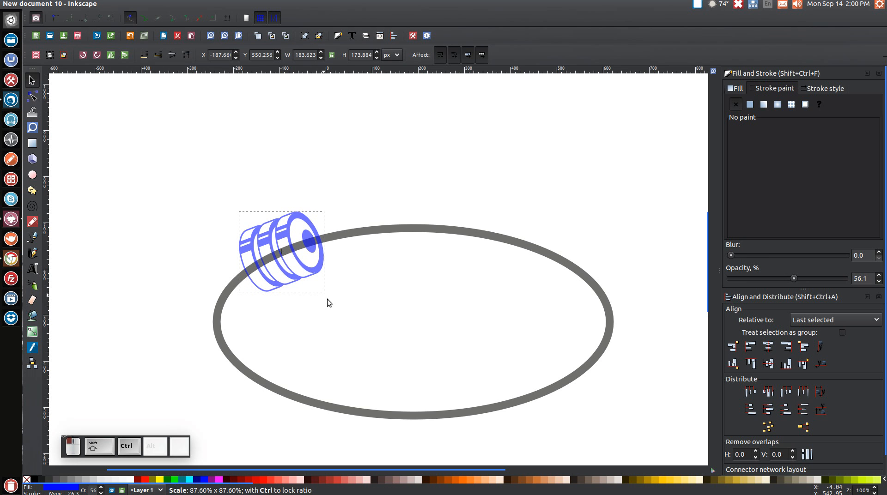
pyautogui.moveTo(310, 279); pyautogui.dragTo(310, 277)
# - Duplicate the plate stack, flip the copy horizontally and move it straight across to the ring's upper-right arc
pyautogui.rightClick(297, 255)
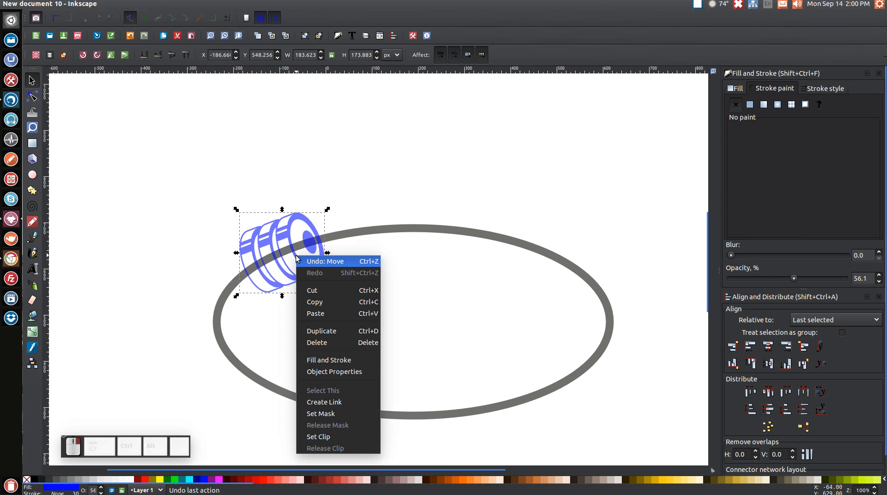
pyautogui.click(317, 331)
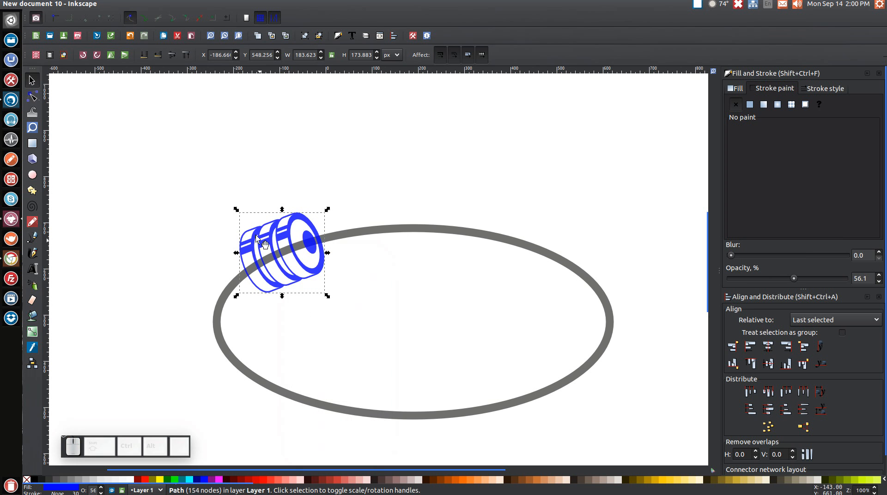
pyautogui.click(111, 56)
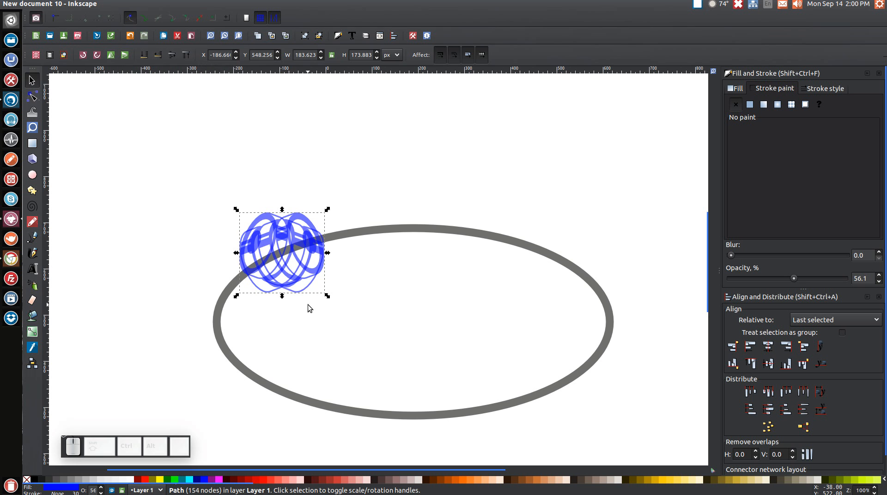
pyautogui.press('ctrl')
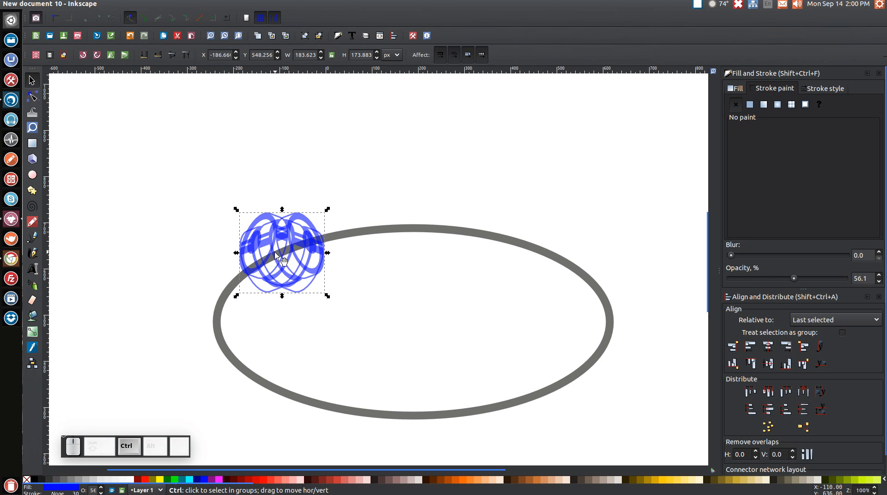
pyautogui.moveTo(253, 249); pyautogui.dragTo(514, 256)
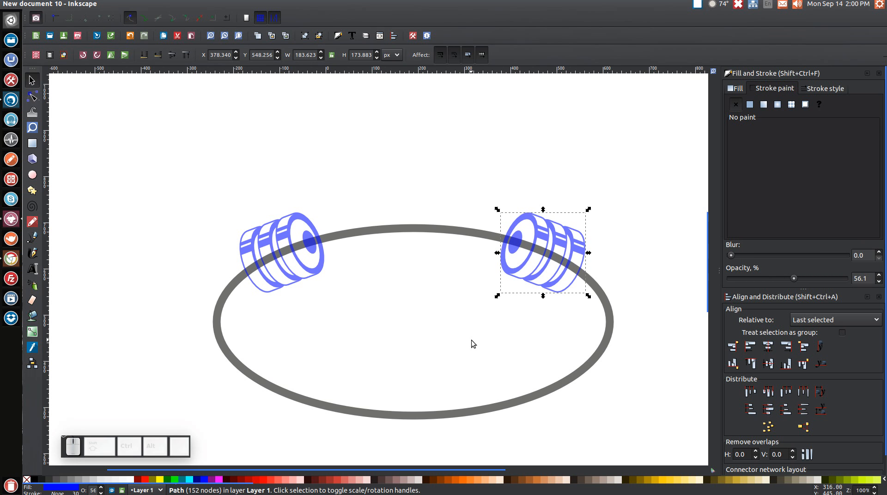
# - Unite the two blue plate stacks into one path and add the ellipse ring to the selection
pyautogui.press('shift')
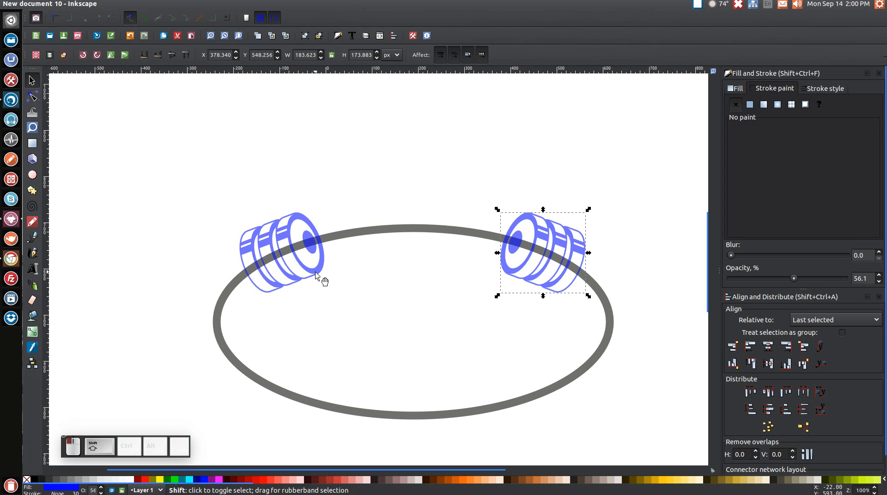
pyautogui.keyDown('shift'); pyautogui.click(316, 275); pyautogui.keyUp('shift')
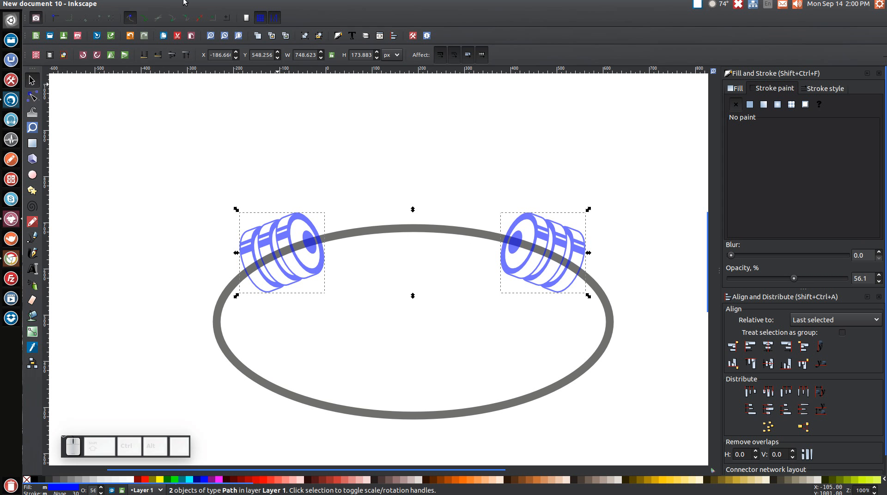
pyautogui.click(152, 4)
pyautogui.click(160, 55)
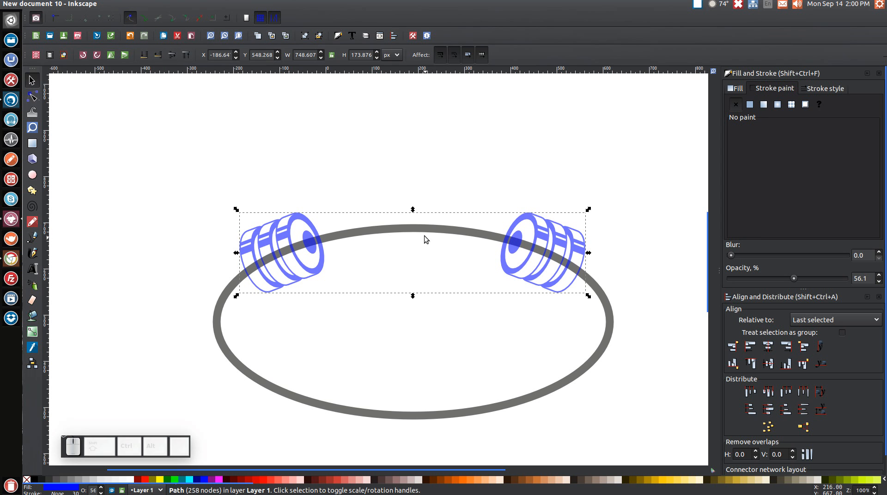
pyautogui.press('shift')
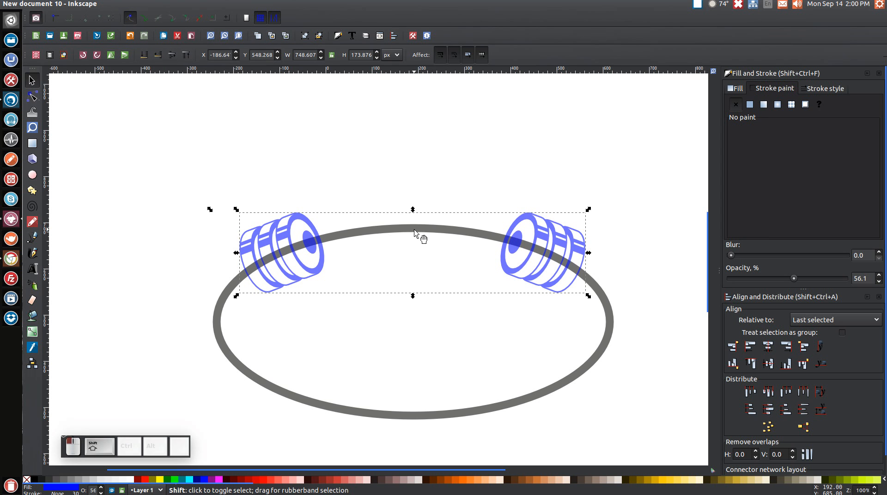
# - Centre the united plate stacks and the ellipse ring on the vertical axis relative to the last selected object, and clear the selection
pyautogui.keyDown('shift'); pyautogui.click(415, 231); pyautogui.keyUp('shift')
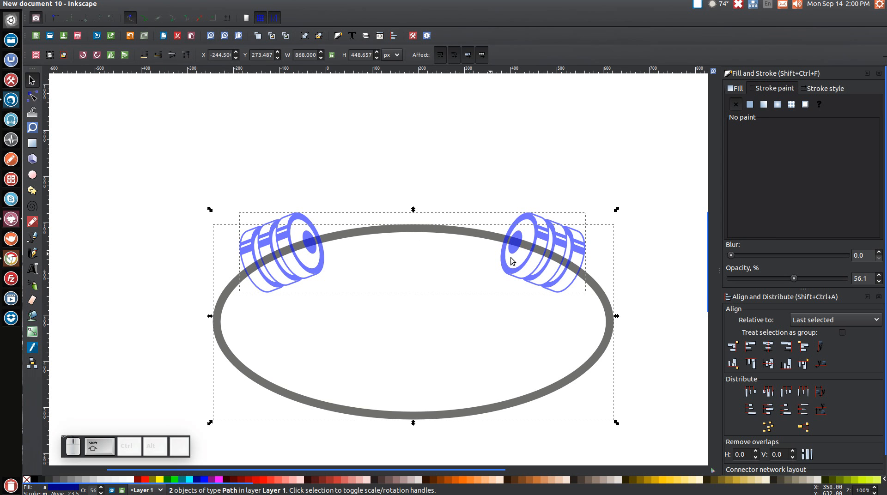
pyautogui.click(768, 348)
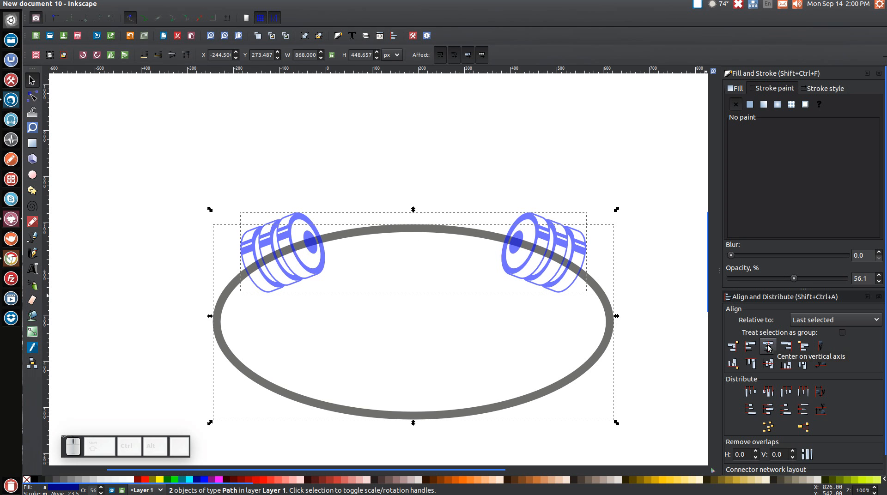
pyautogui.click(65, 55)
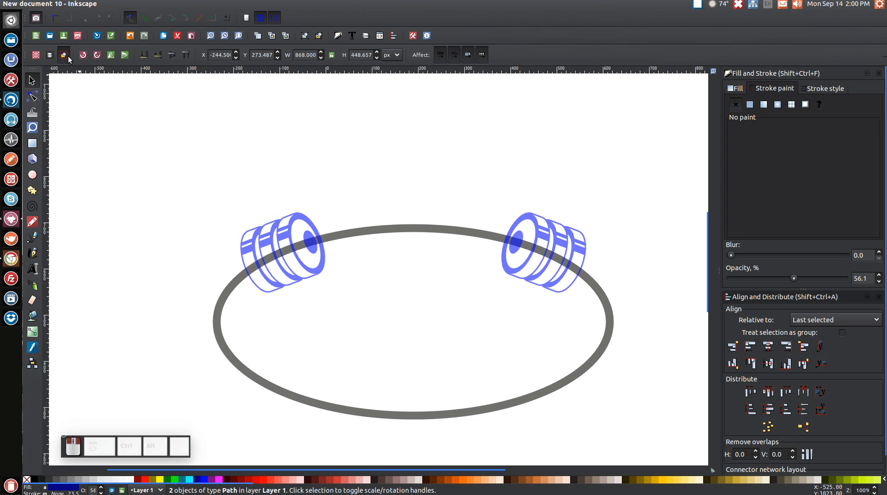
pyautogui.scroll(-1, 343, 283)
pyautogui.scroll(1, 343, 283)
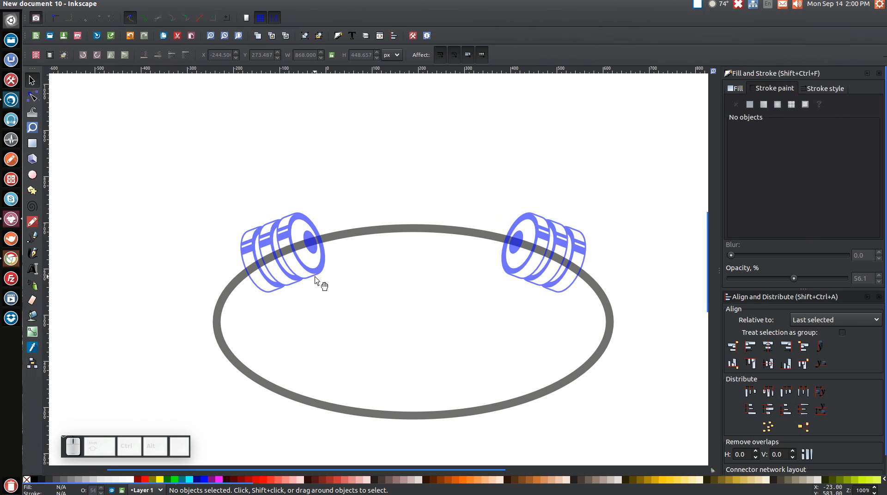
pyautogui.scroll(-2, 315, 277)
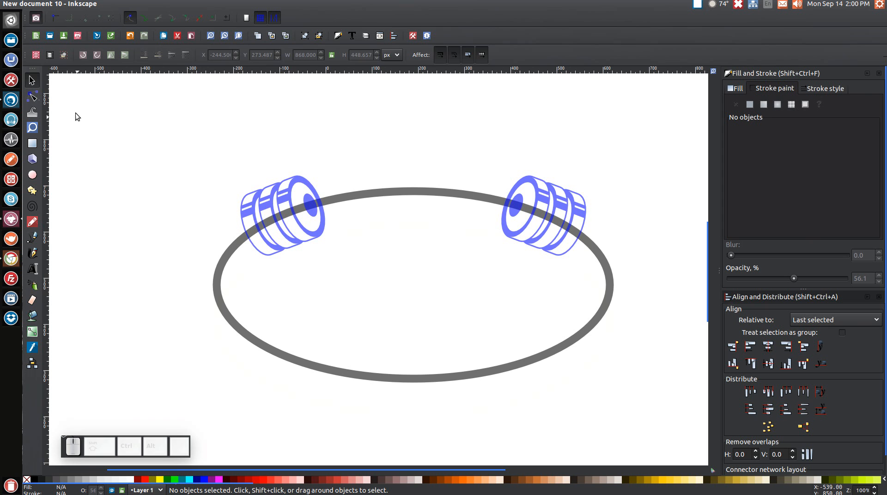
# - Draw a closed six-node Pen path around the ring's upper arc, cutting across both front plates' hubs, about 460 by 138 px
pyautogui.click(36, 130)
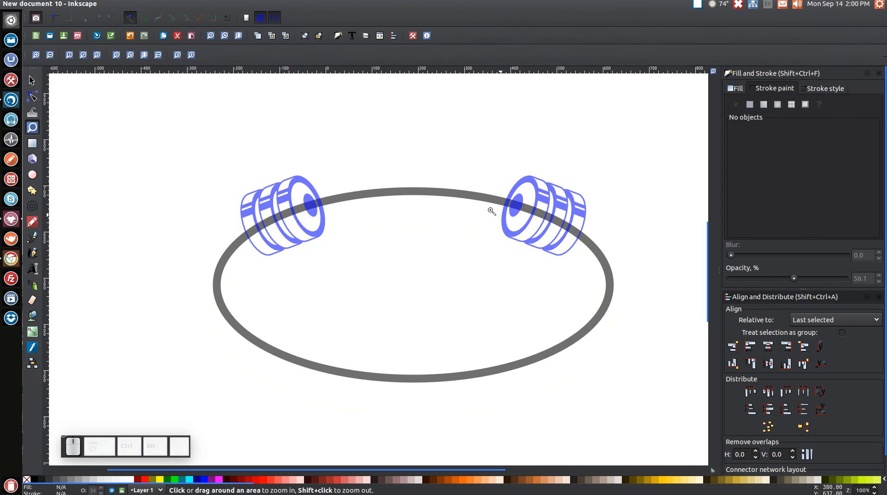
pyautogui.moveTo(283, 163); pyautogui.dragTo(546, 253)
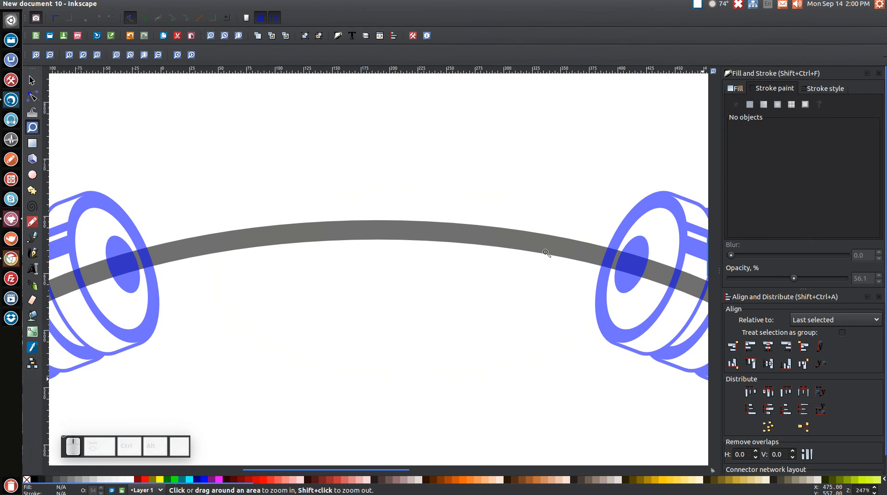
pyautogui.click(37, 239)
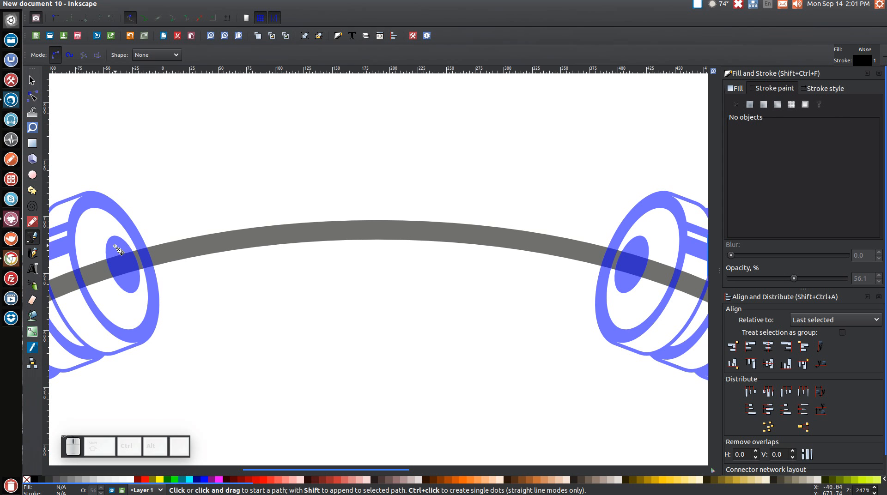
pyautogui.click(115, 244)
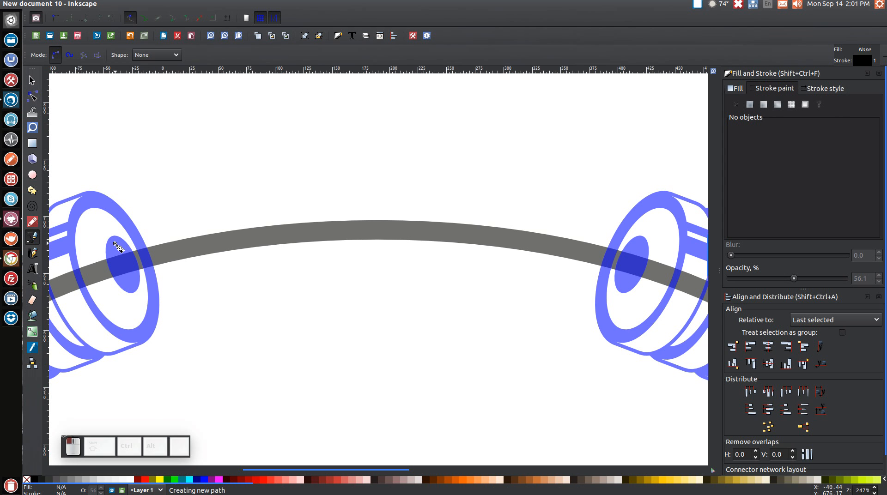
pyautogui.click(131, 282)
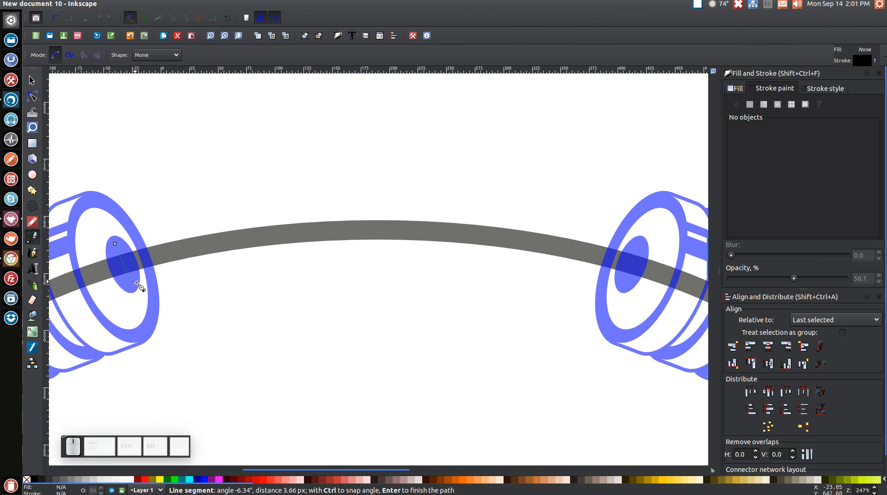
pyautogui.click(623, 281)
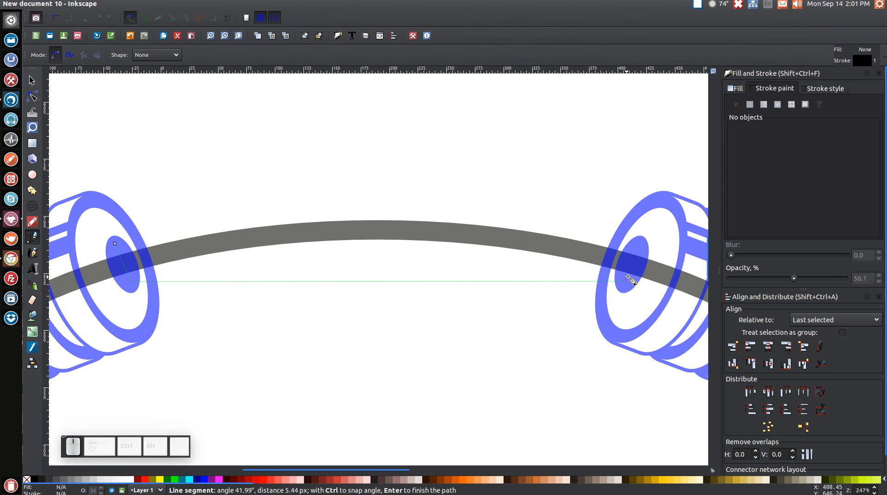
pyautogui.click(640, 244)
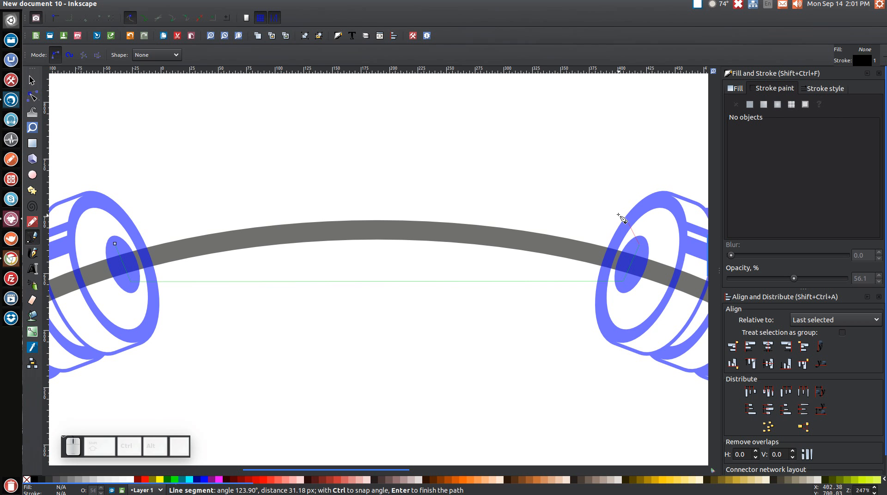
pyautogui.click(411, 126)
pyautogui.click(194, 173)
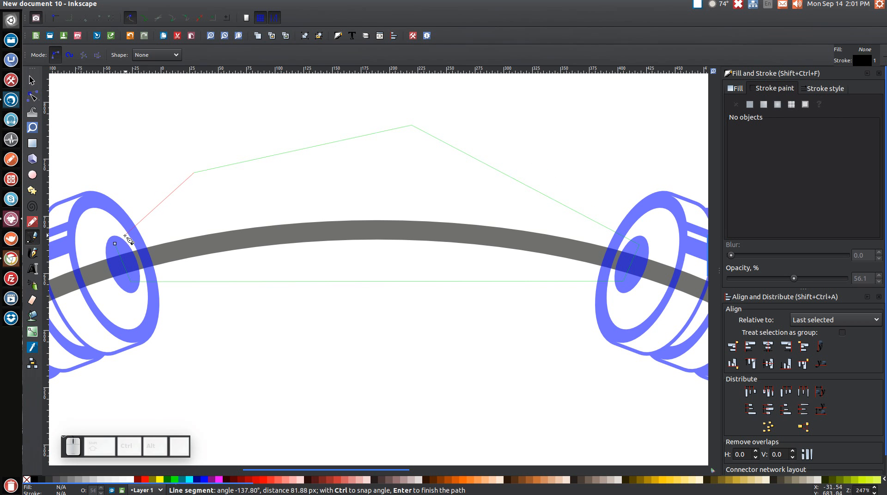
pyautogui.click(114, 244)
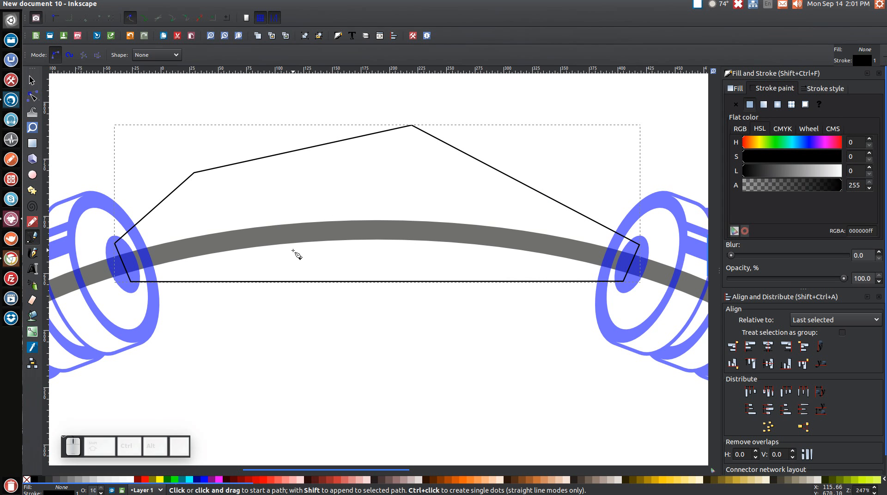
# - Intersect the Pen path with the ellipse ring to keep only the curved bar between the two hubs
pyautogui.click(32, 80)
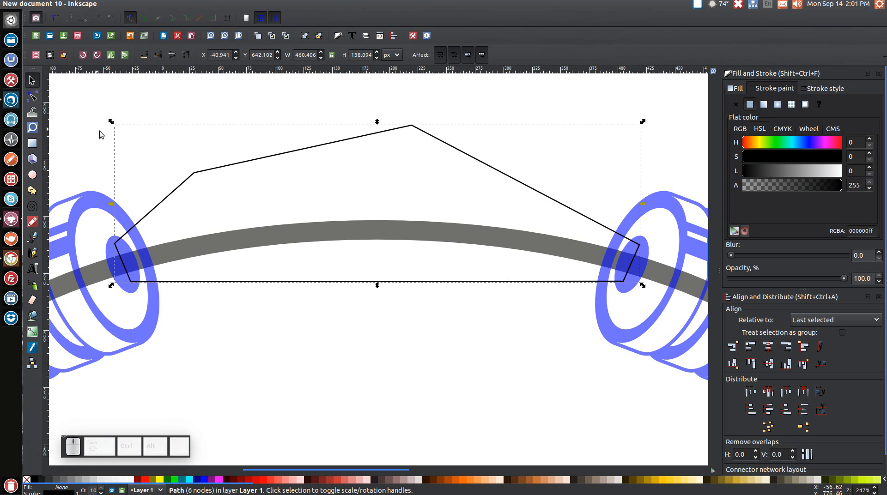
pyautogui.press('shift')
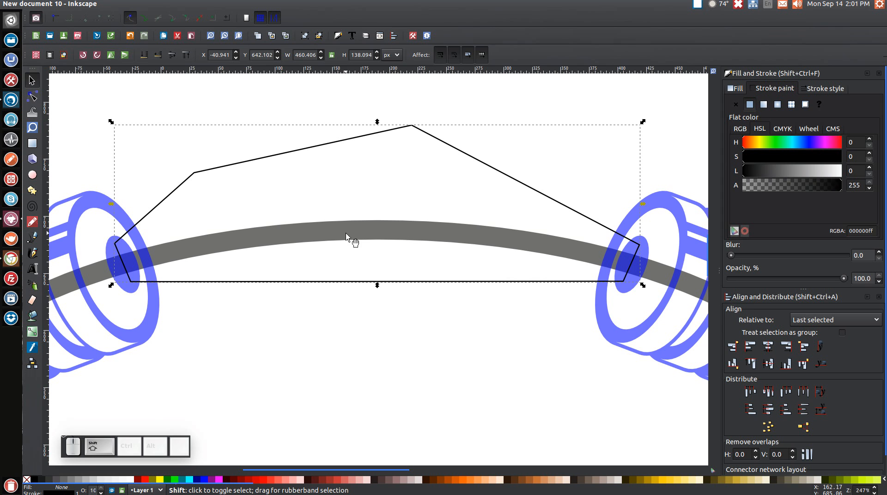
pyautogui.keyDown('shift'); pyautogui.click(375, 231); pyautogui.keyUp('shift')
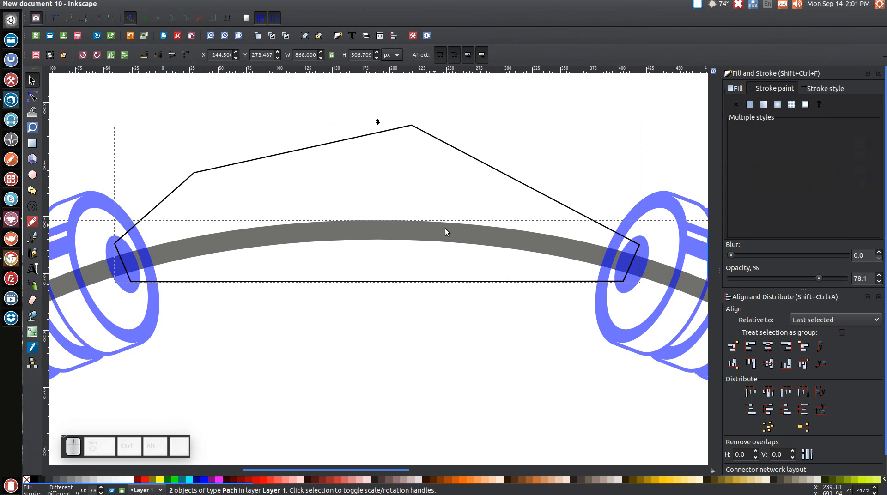
pyautogui.click(151, 4)
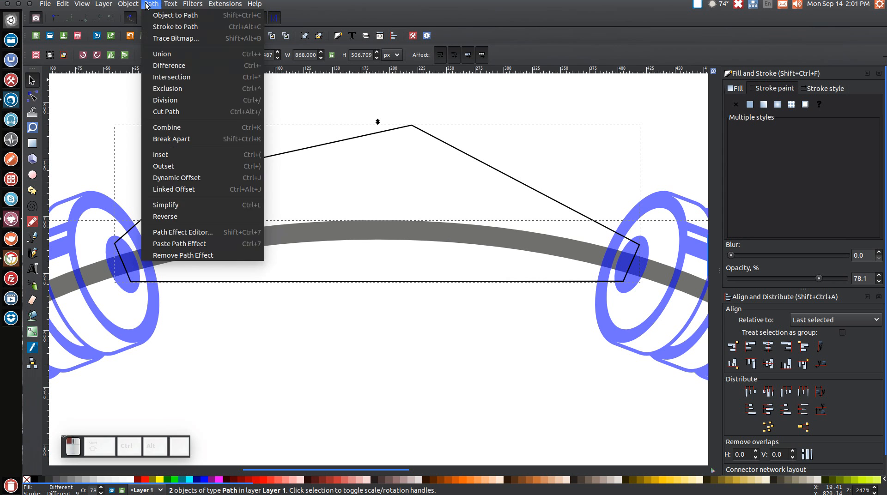
pyautogui.click(161, 77)
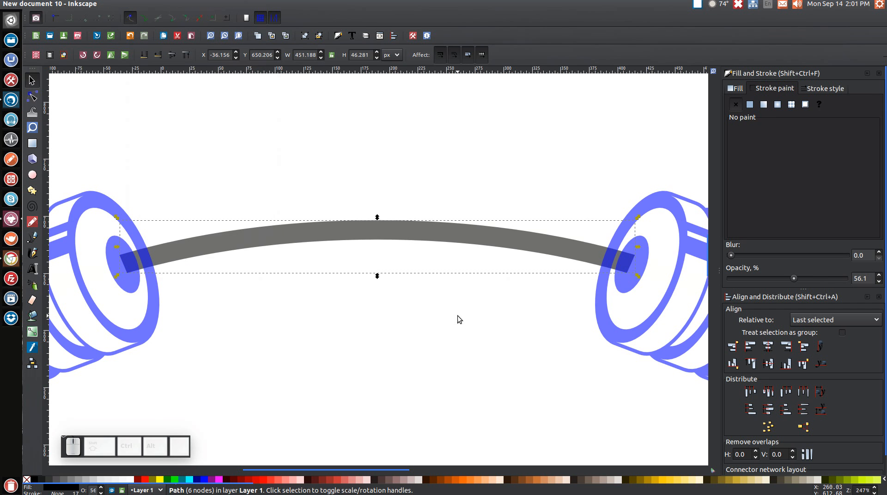
pyautogui.scroll(2, 457, 316)
pyautogui.press('1')
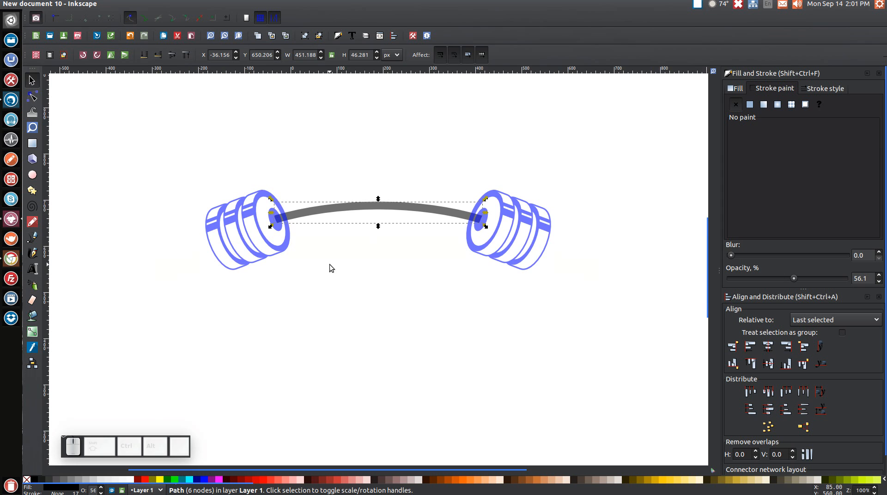
# - Import skyline.png from the Ele folder as an embedded image
pyautogui.scroll(-4, 450, 276)
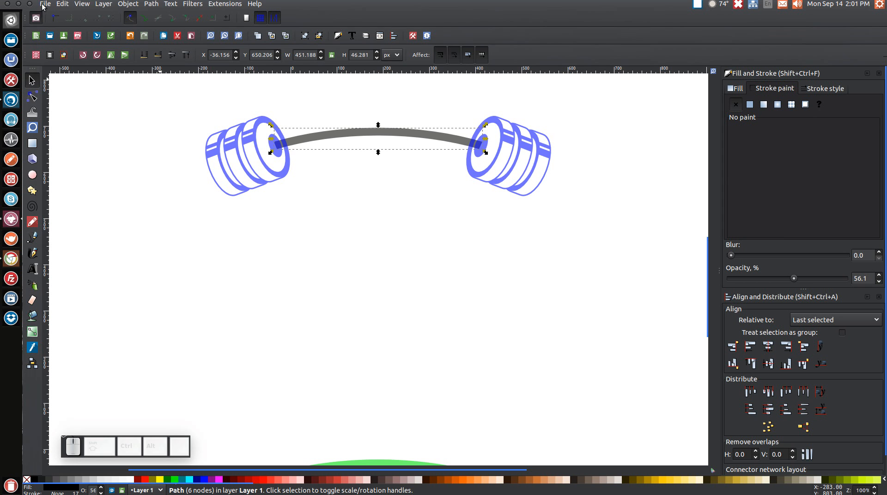
pyautogui.click(44, 4)
pyautogui.click(63, 100)
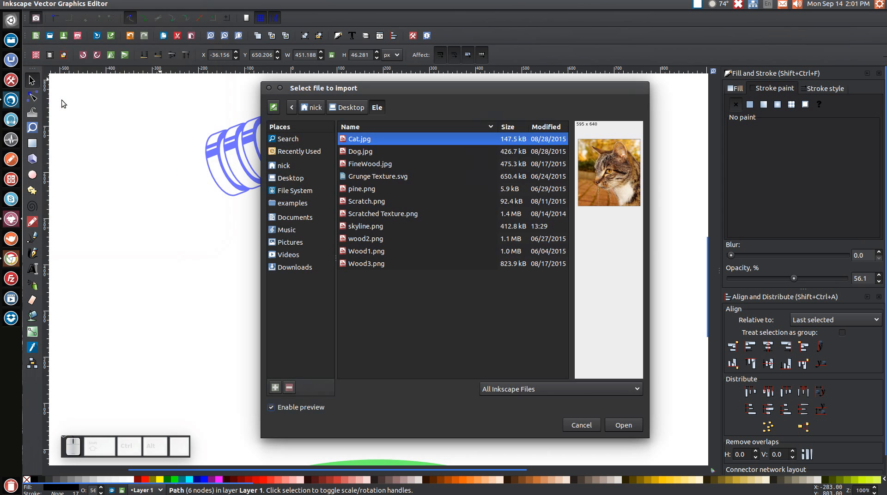
pyautogui.click(366, 225)
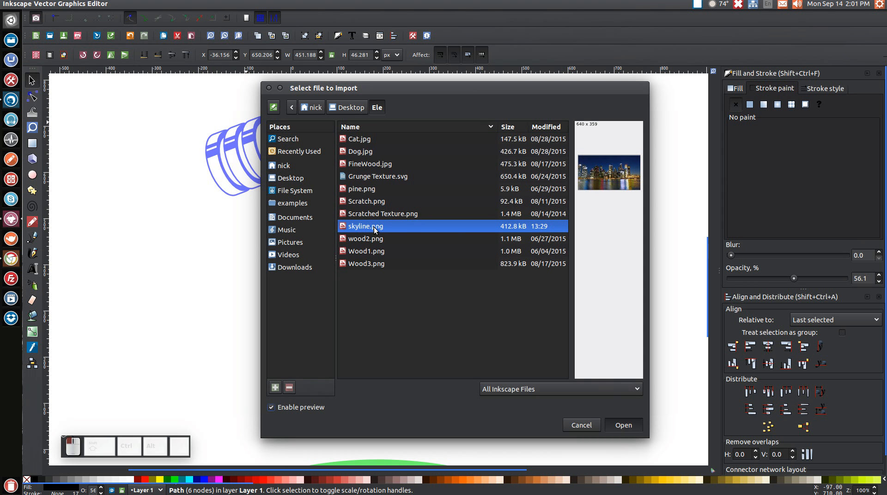
pyautogui.doubleClick(373, 226)
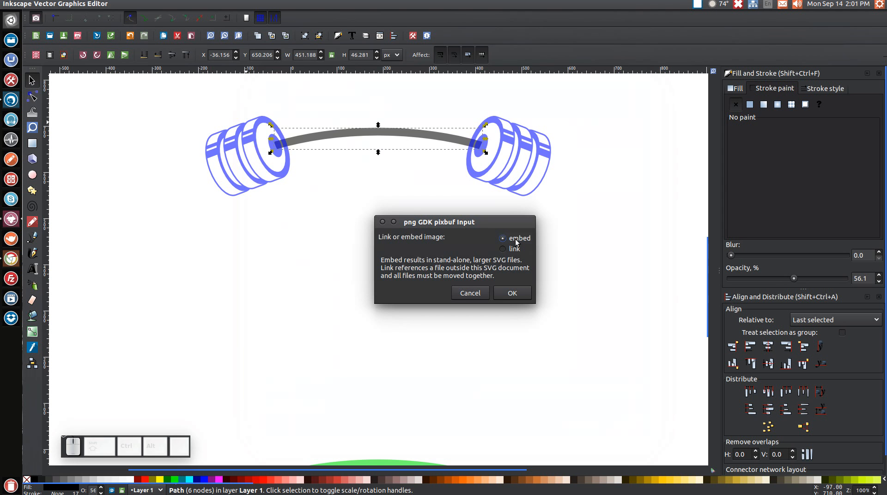
pyautogui.click(511, 294)
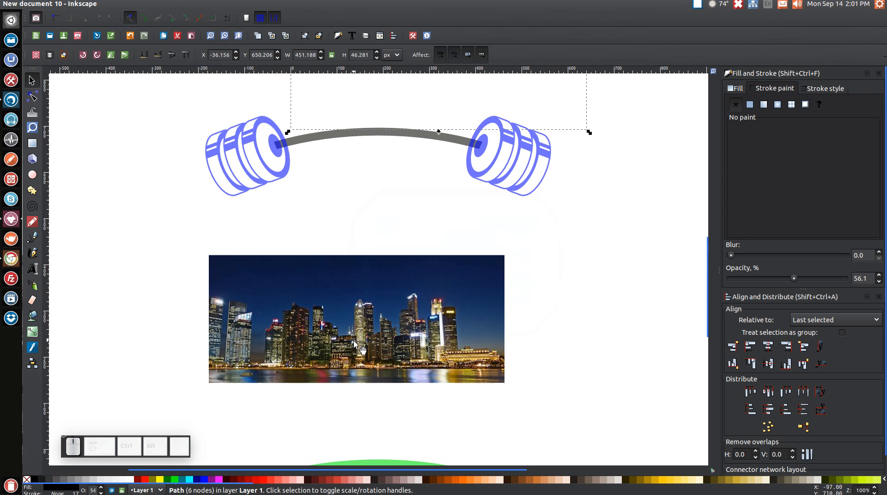
# - Move the imported skyline photo to just above the green ellipse
pyautogui.scroll(-5, 356, 341)
pyautogui.moveTo(402, 201); pyautogui.dragTo(414, 227)
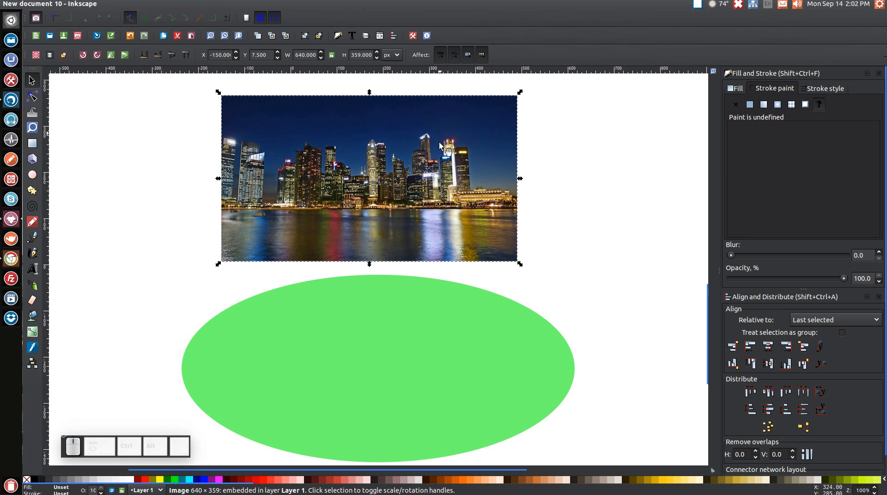
pyautogui.scroll(-1, 287, 242)
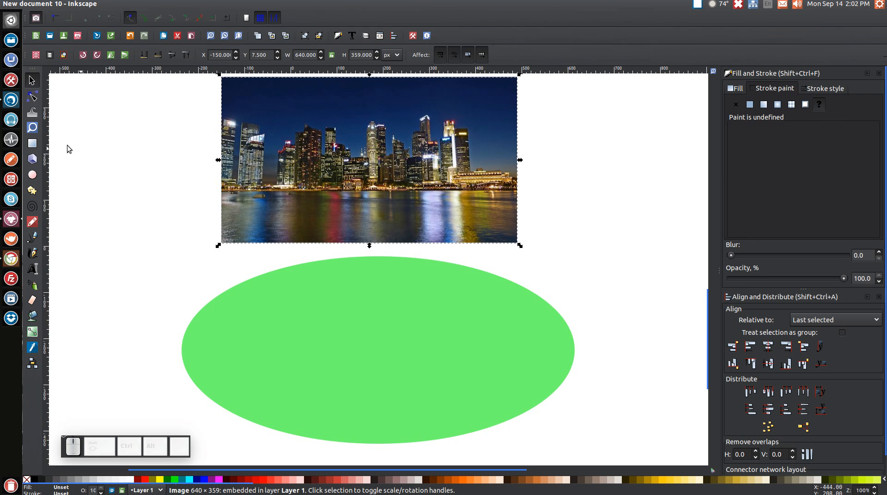
# - Start a straight-segment Pen path at the waterline below the red-topped building and trace vertically up its left edge to the roof
pyautogui.click(29, 129)
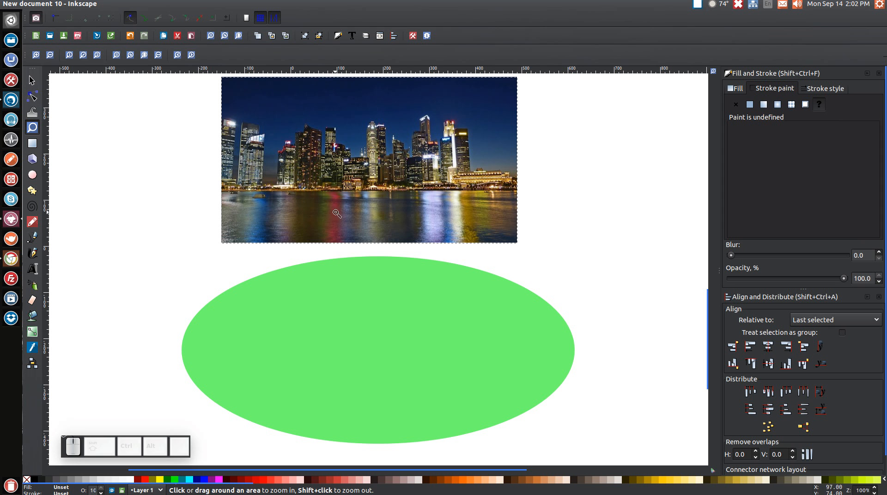
pyautogui.moveTo(339, 202); pyautogui.dragTo(271, 121)
pyautogui.scroll(-2, 557, 221)
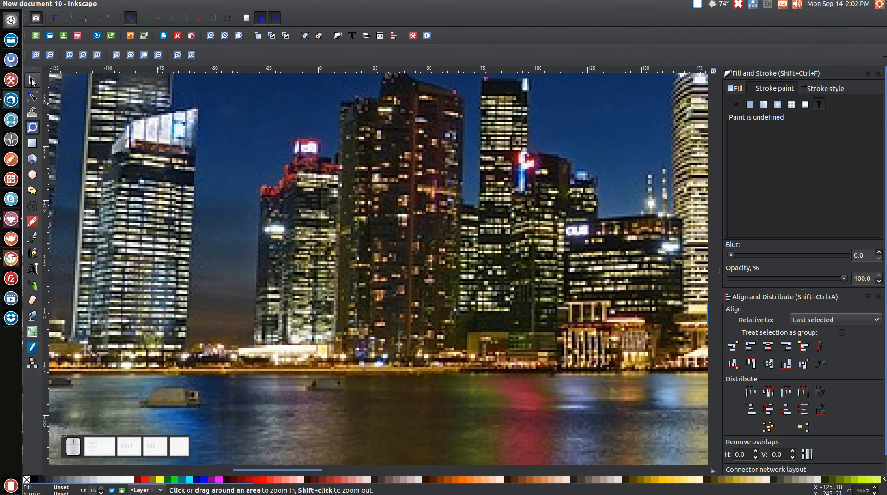
pyautogui.click(33, 81)
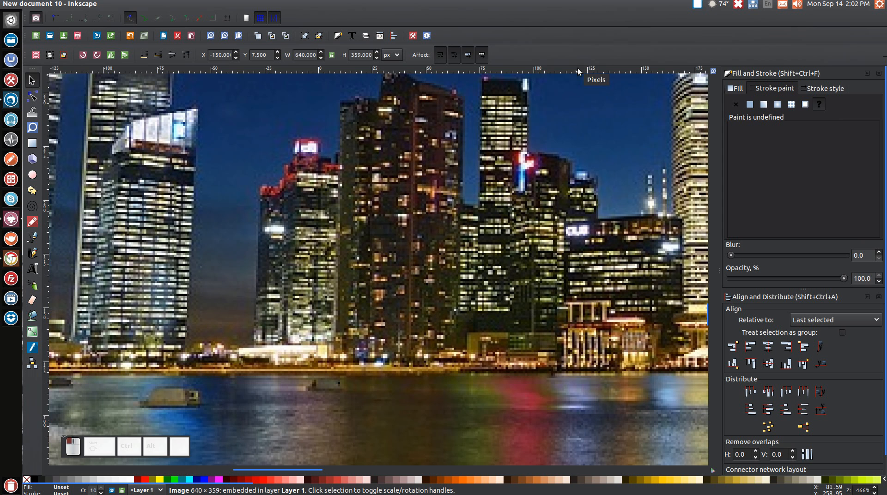
pyautogui.moveTo(580, 84); pyautogui.dragTo(623, 372)
pyautogui.click(32, 237)
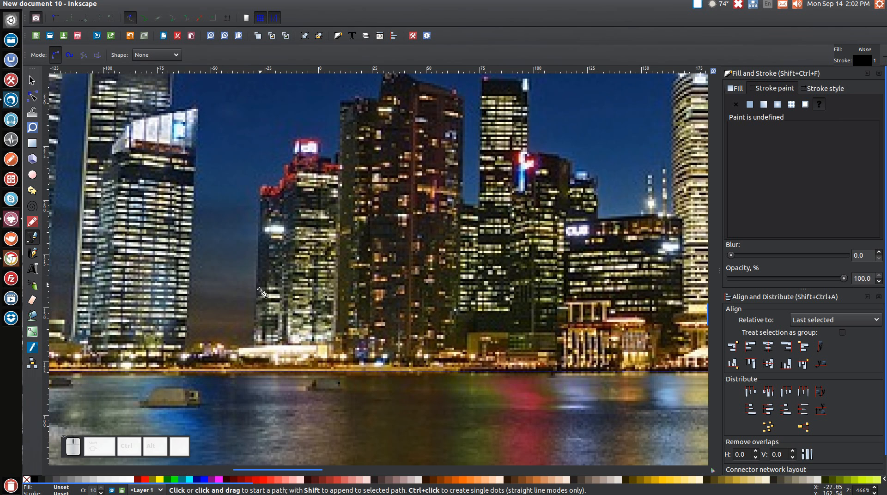
pyautogui.click(256, 372)
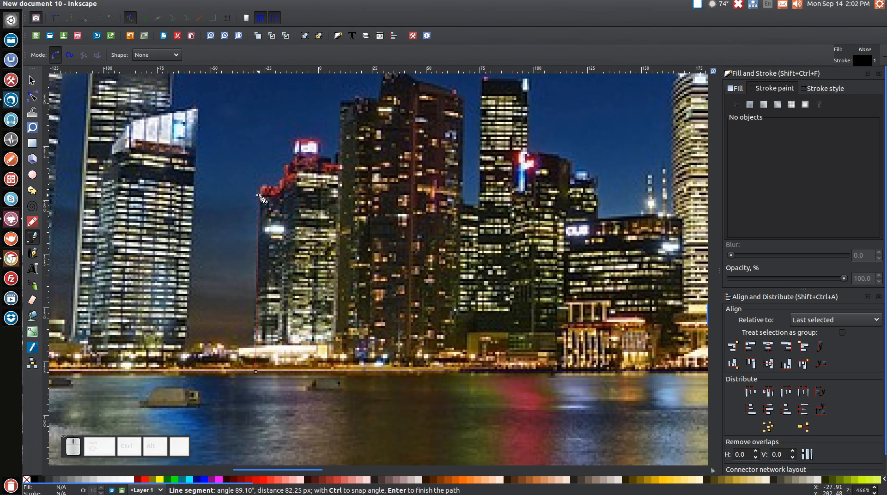
pyautogui.scroll(3, 248, 296)
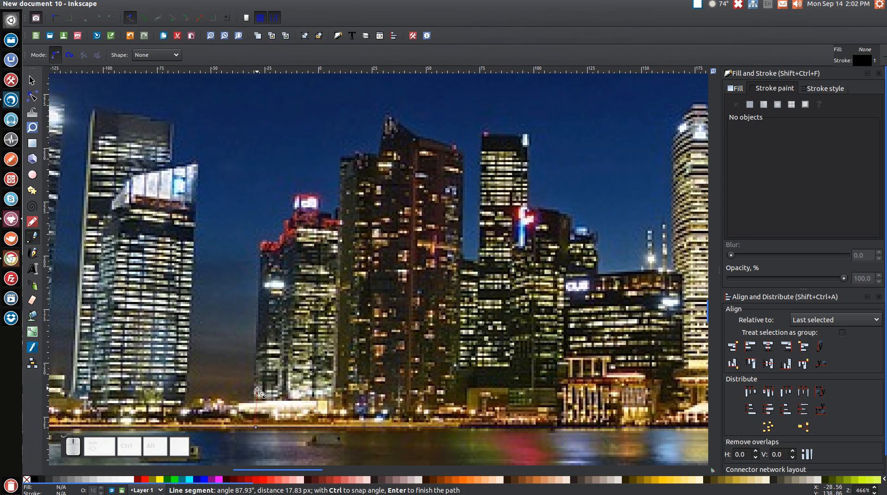
pyautogui.press('ctrl')
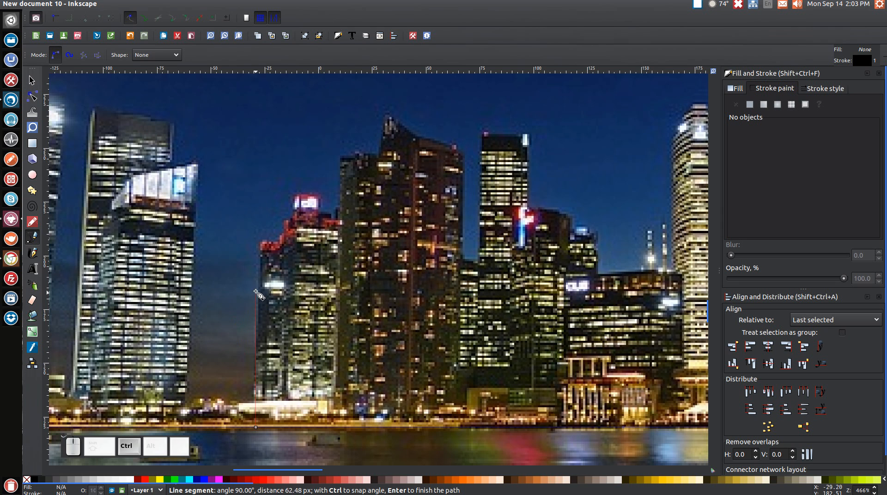
pyautogui.click(261, 242)
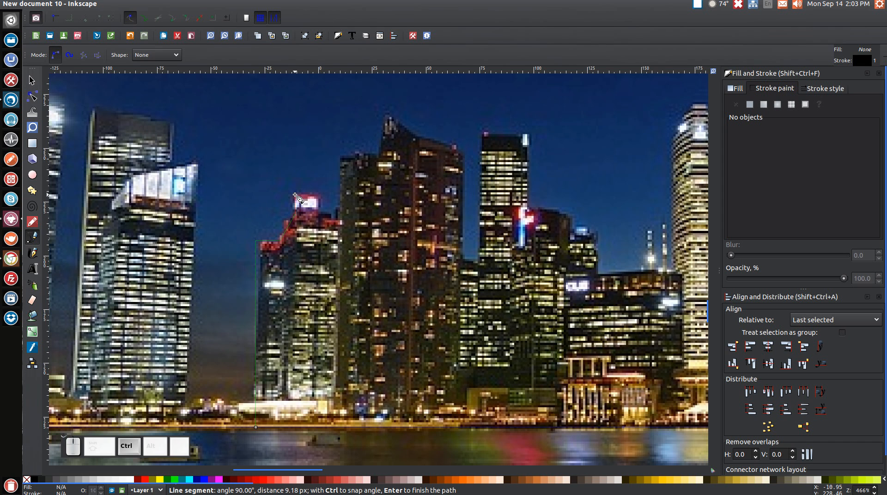
# - Continue the Pen path over the red-topped building's rising roof and along the stepped, slanting roof of the tall dark tower beside it
pyautogui.click(295, 195)
pyautogui.click(341, 157)
pyautogui.click(380, 156)
pyautogui.click(379, 110)
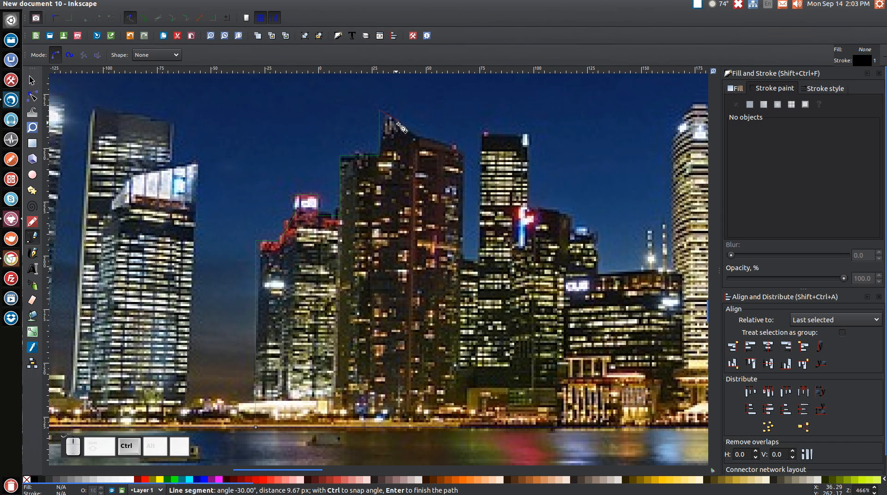
pyautogui.click(418, 139)
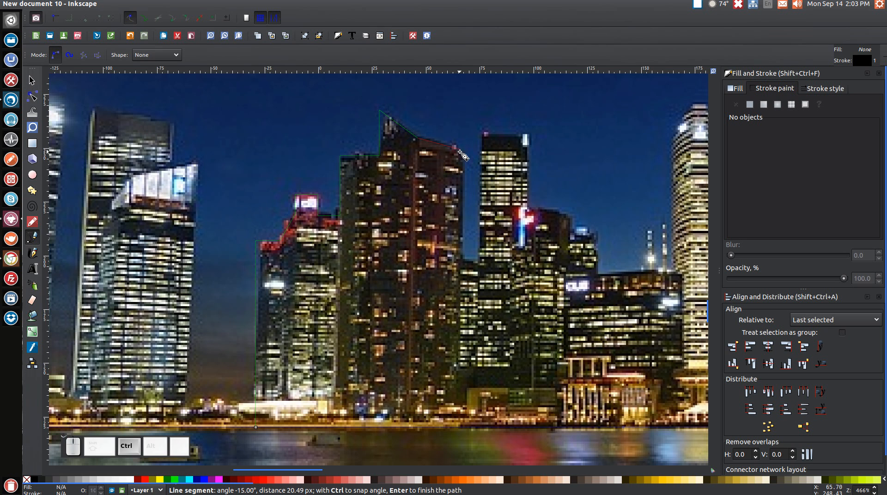
pyautogui.click(463, 152)
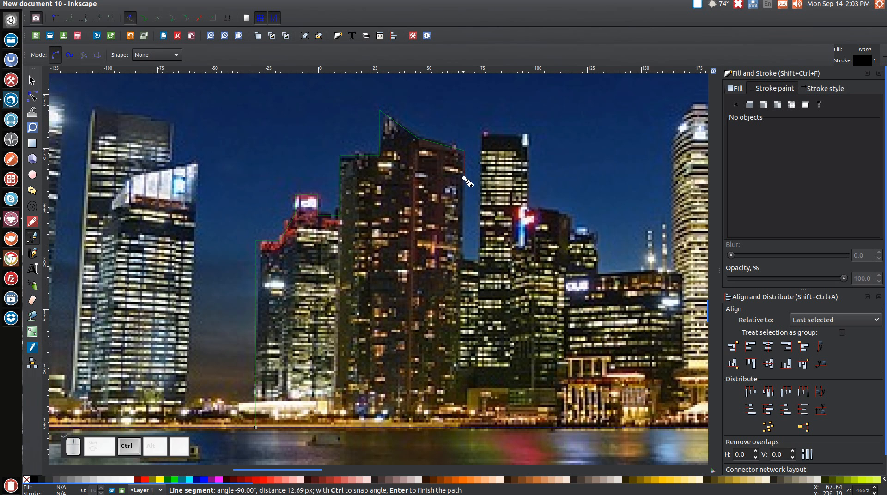
# - Trace down the dark tower's right edge, across the low gap, and around the flat-topped tower to the red-lit building
pyautogui.click(464, 256)
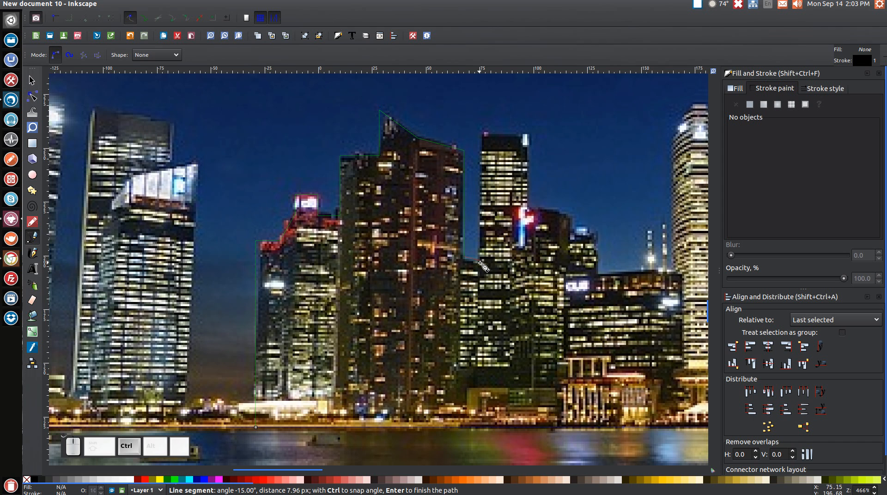
pyautogui.click(480, 264)
pyautogui.click(480, 135)
pyautogui.click(525, 135)
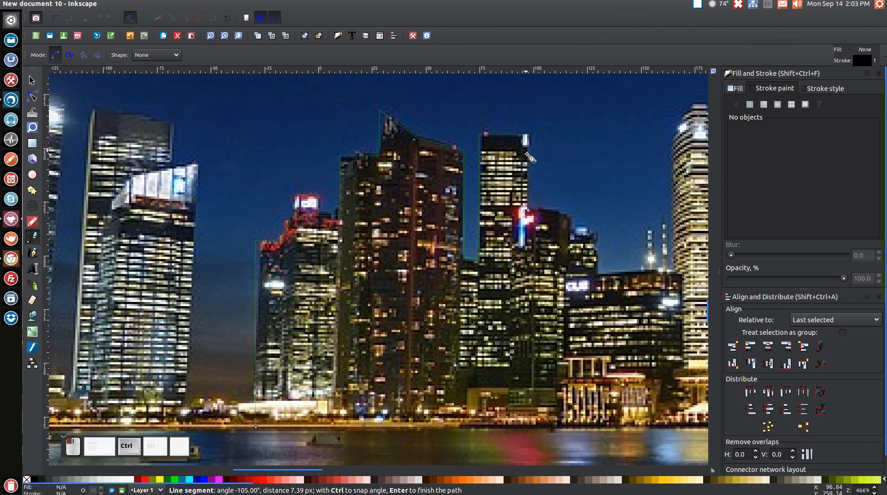
pyautogui.click(528, 207)
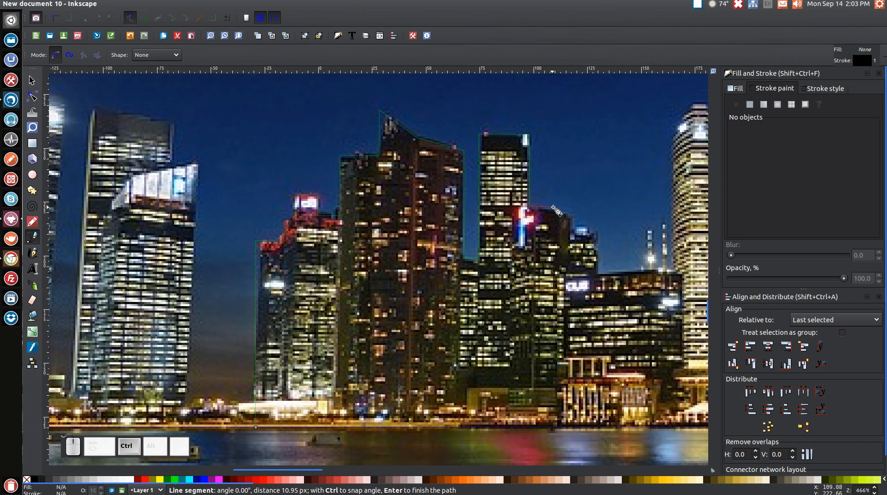
# - Trace the red-lit building's stepped right side and the wide low block's flat roof as far as the round tower
pyautogui.click(554, 208)
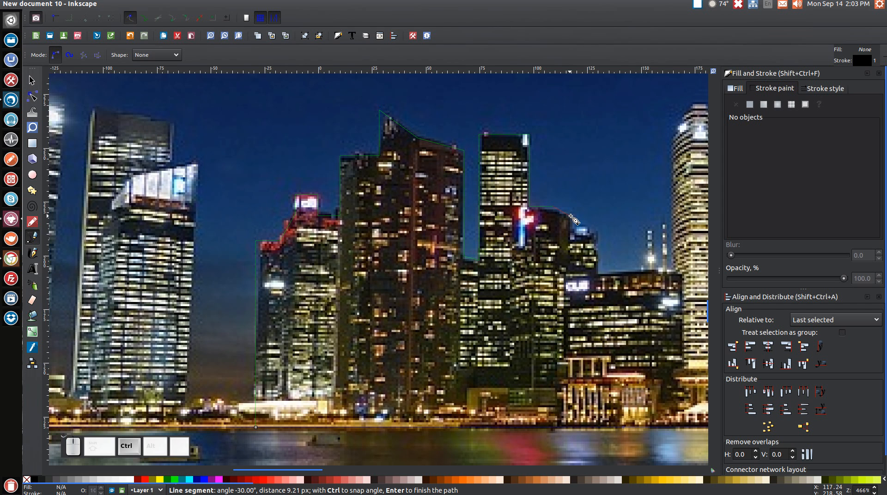
pyautogui.click(571, 217)
pyautogui.click(573, 232)
pyautogui.click(599, 232)
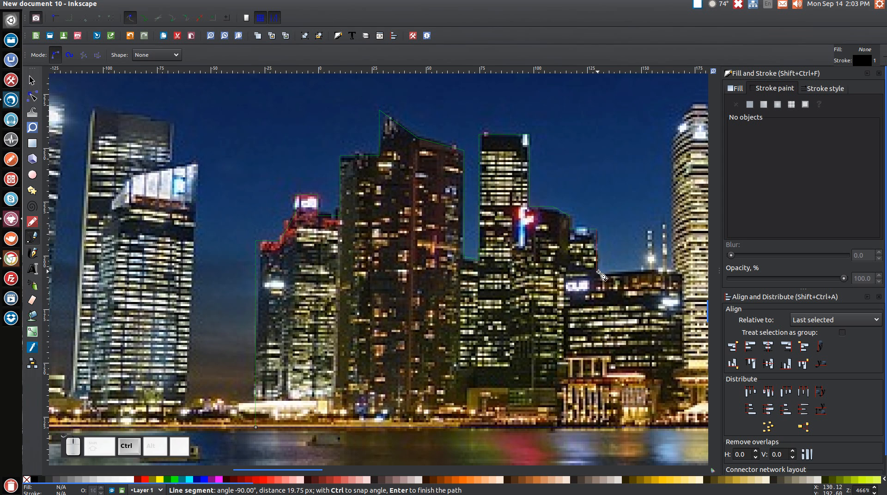
pyautogui.click(598, 273)
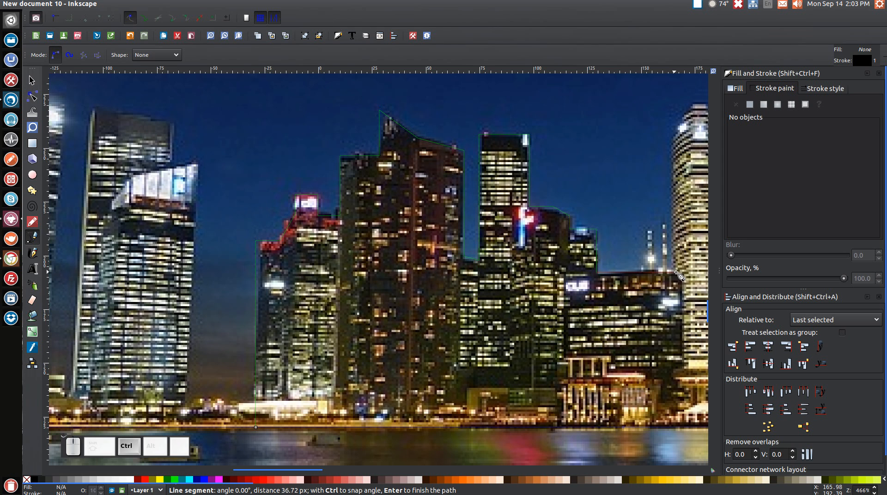
pyautogui.click(683, 273)
# - Trace up and around the round tower's cap, then over the adjoining tower's roof and down its right edge
pyautogui.click(677, 140)
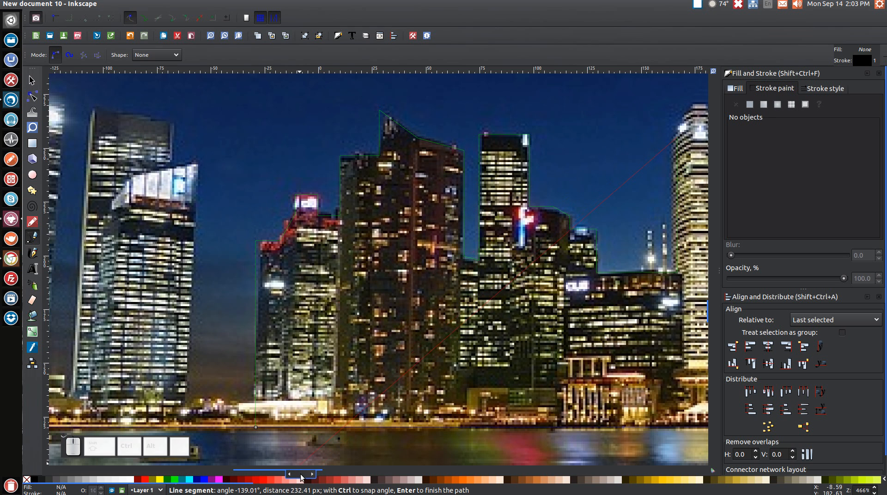
pyautogui.moveTo(301, 478); pyautogui.dragTo(361, 476)
pyautogui.scroll(4, 273, 146)
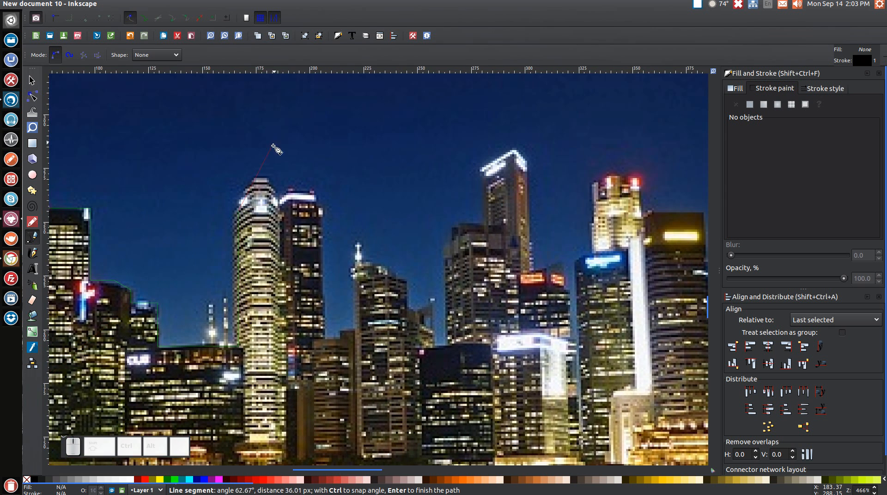
pyautogui.keyDown('ctrl'); pyautogui.click(258, 179); pyautogui.keyUp('ctrl')
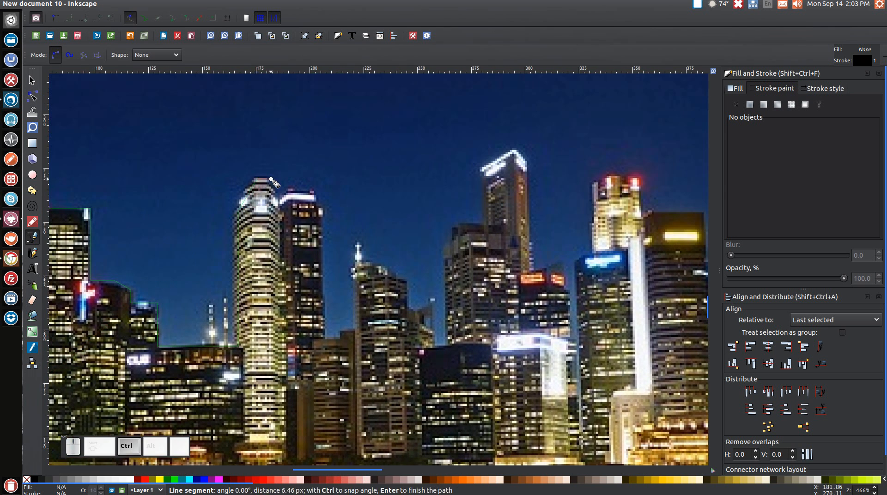
pyautogui.keyDown('ctrl'); pyautogui.click(281, 185); pyautogui.keyUp('ctrl')
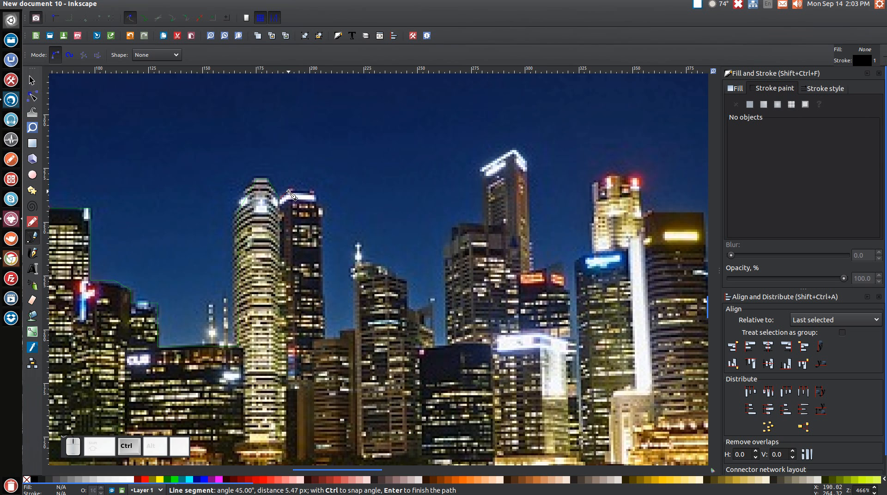
pyautogui.keyDown('ctrl'); pyautogui.click(317, 191); pyautogui.keyUp('ctrl')
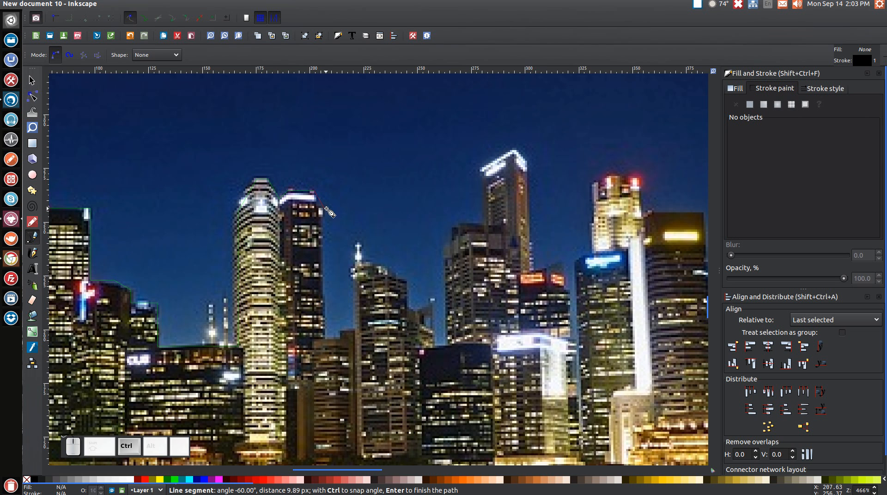
pyautogui.keyDown('ctrl'); pyautogui.click(325, 209); pyautogui.keyUp('ctrl')
pyautogui.keyDown('ctrl'); pyautogui.click(326, 341); pyautogui.keyUp('ctrl')
# - Trace the low brown building's two roof steps and the sloping roof of the spired tower, leaving out the spire
pyautogui.keyDown('ctrl'); pyautogui.click(341, 340); pyautogui.keyUp('ctrl')
pyautogui.keyDown('ctrl'); pyautogui.click(341, 330); pyautogui.keyUp('ctrl')
pyautogui.keyDown('ctrl'); pyautogui.click(357, 331); pyautogui.keyUp('ctrl')
pyautogui.keyDown('ctrl'); pyautogui.click(357, 267); pyautogui.keyUp('ctrl')
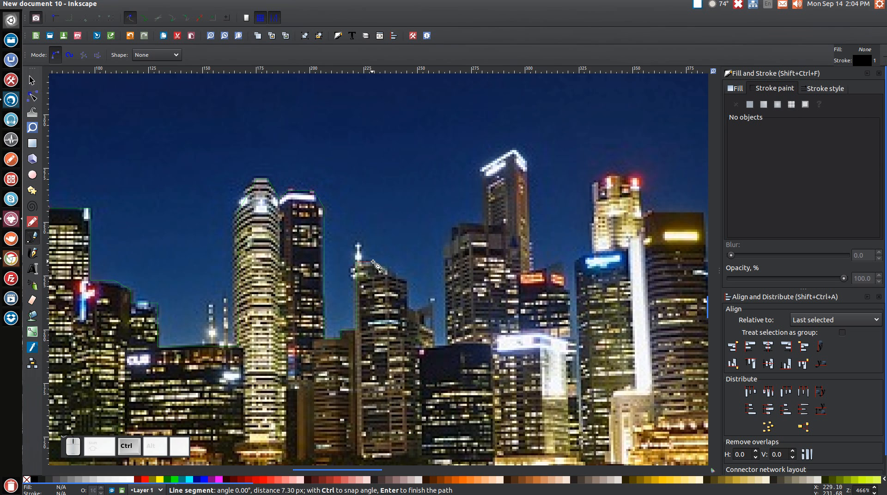
pyautogui.keyDown('ctrl'); pyautogui.click(382, 264); pyautogui.keyUp('ctrl')
pyautogui.keyDown('ctrl'); pyautogui.click(408, 280); pyautogui.keyUp('ctrl')
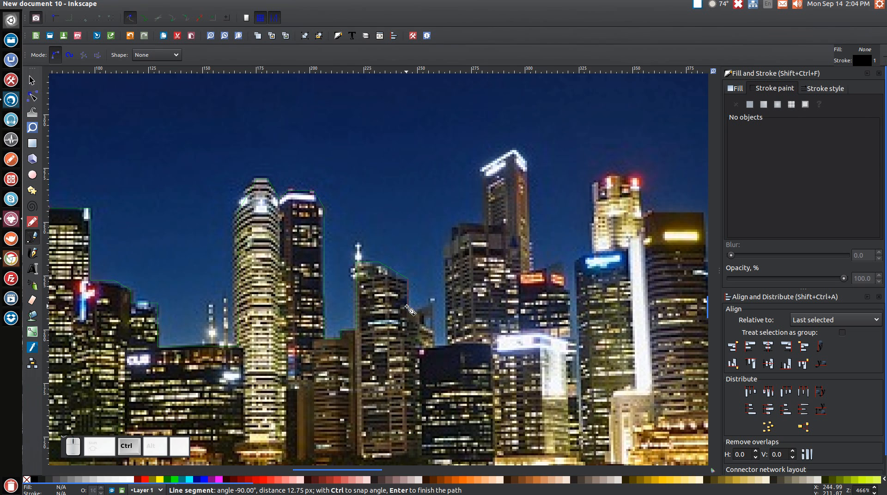
# - Trace the small sloping-roofed building beside the spired tower and the flat gap leading to the next tall tower
pyautogui.keyDown('ctrl'); pyautogui.click(407, 307); pyautogui.keyUp('ctrl')
pyautogui.keyDown('ctrl'); pyautogui.click(433, 323); pyautogui.keyUp('ctrl')
pyautogui.keyDown('ctrl'); pyautogui.click(434, 345); pyautogui.keyUp('ctrl')
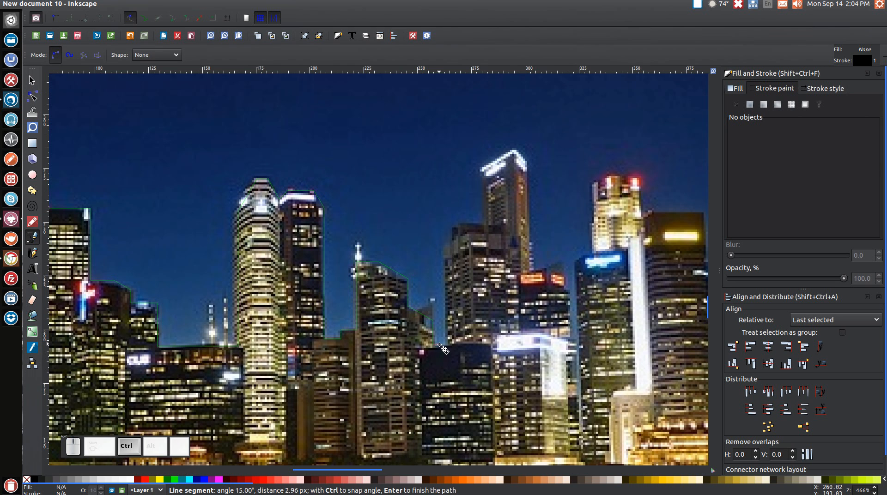
pyautogui.keyDown('ctrl'); pyautogui.click(449, 346); pyautogui.keyUp('ctrl')
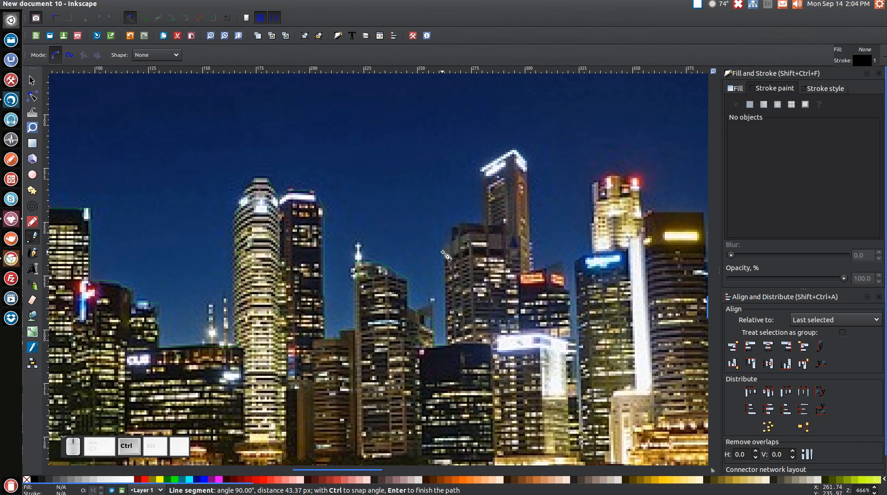
# - Trace the stepped dark tower and the white-lit peaked tower behind it, ending at the roof of the red-signed building
pyautogui.keyDown('ctrl'); pyautogui.click(446, 246); pyautogui.keyUp('ctrl')
pyautogui.keyDown('ctrl'); pyautogui.click(461, 225); pyautogui.keyUp('ctrl')
pyautogui.keyDown('ctrl'); pyautogui.click(484, 225); pyautogui.keyUp('ctrl')
pyautogui.keyDown('ctrl'); pyautogui.click(484, 172); pyautogui.keyUp('ctrl')
pyautogui.keyDown('ctrl'); pyautogui.click(515, 151); pyautogui.keyUp('ctrl')
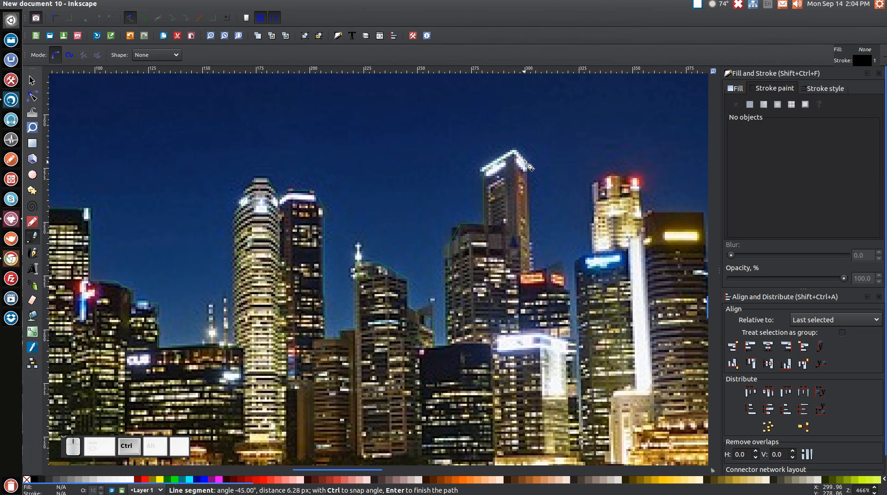
pyautogui.keyDown('ctrl'); pyautogui.click(527, 166); pyautogui.keyUp('ctrl')
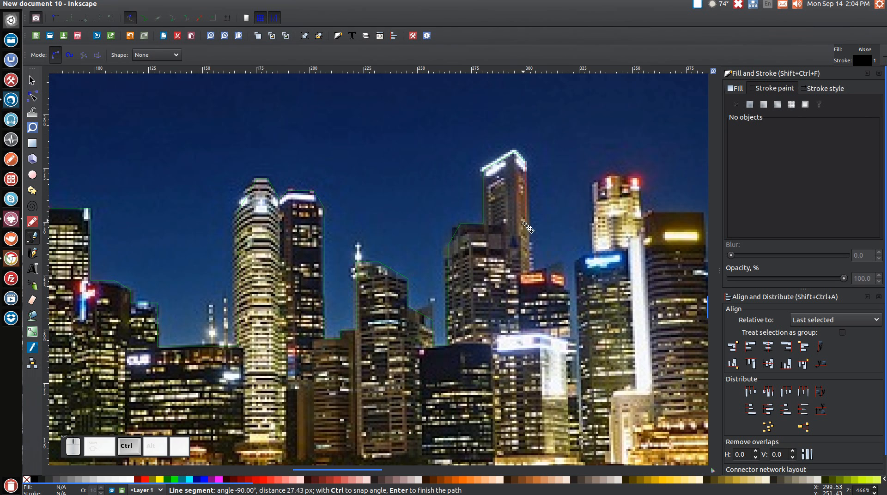
pyautogui.keyDown('ctrl'); pyautogui.click(531, 278); pyautogui.keyUp('ctrl')
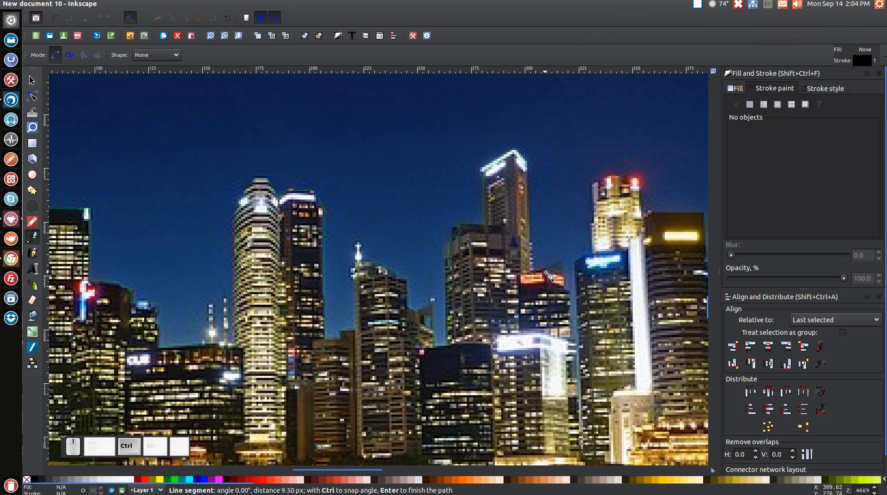
# - Trace the red-signed building's roof and right edge, cross the narrow gap, and outline the blue-signed tower up to the gold tower
pyautogui.keyDown('ctrl'); pyautogui.click(568, 277); pyautogui.keyUp('ctrl')
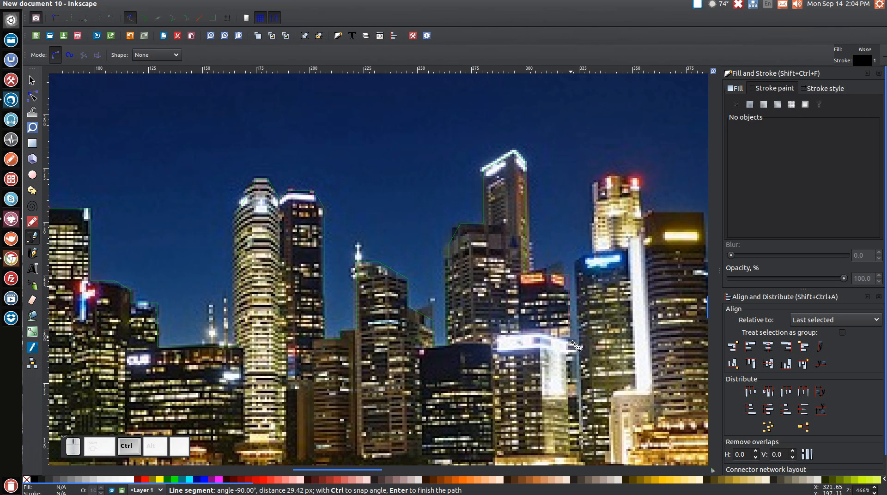
pyautogui.keyDown('ctrl'); pyautogui.click(572, 341); pyautogui.keyUp('ctrl')
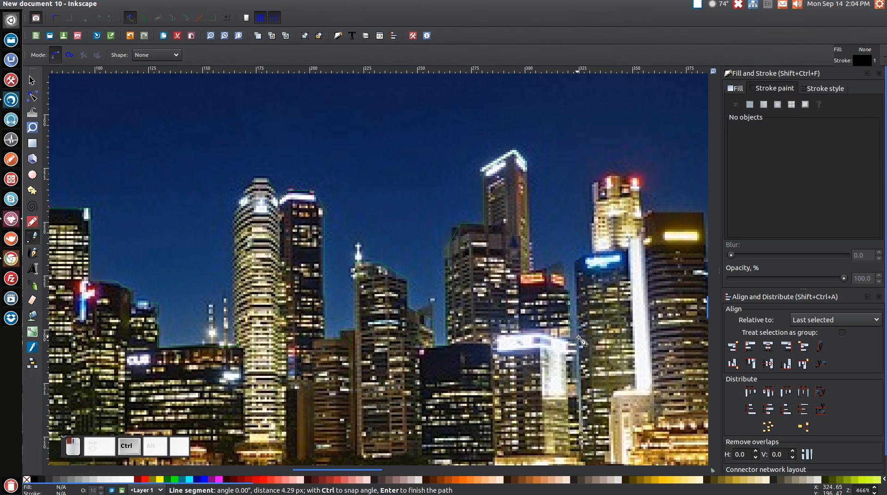
pyautogui.keyDown('ctrl'); pyautogui.click(576, 262); pyautogui.keyUp('ctrl')
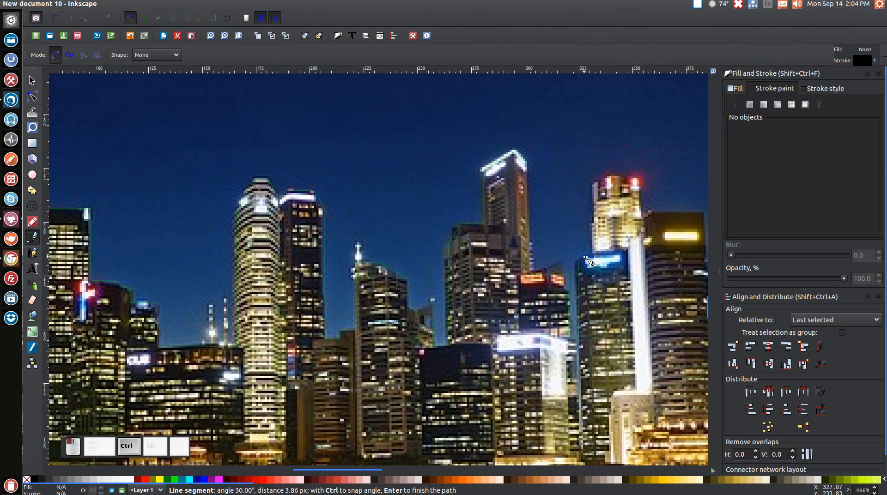
pyautogui.keyDown('ctrl'); pyautogui.click(596, 261); pyautogui.keyUp('ctrl')
# - Trace the gold tower's left edge, chamfered top and right side, then the flat roof of the dark yellow-signed tower beside it
pyautogui.keyDown('ctrl'); pyautogui.click(596, 190); pyautogui.keyUp('ctrl')
pyautogui.keyDown('ctrl'); pyautogui.click(611, 177); pyautogui.keyUp('ctrl')
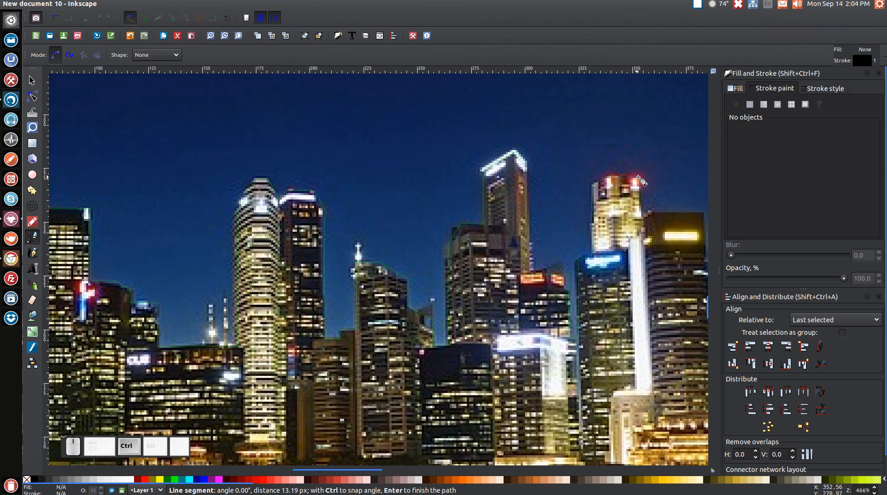
pyautogui.keyDown('ctrl'); pyautogui.click(639, 179); pyautogui.keyUp('ctrl')
pyautogui.keyDown('ctrl'); pyautogui.click(640, 214); pyautogui.keyUp('ctrl')
pyautogui.keyDown('ctrl'); pyautogui.click(705, 213); pyautogui.keyUp('ctrl')
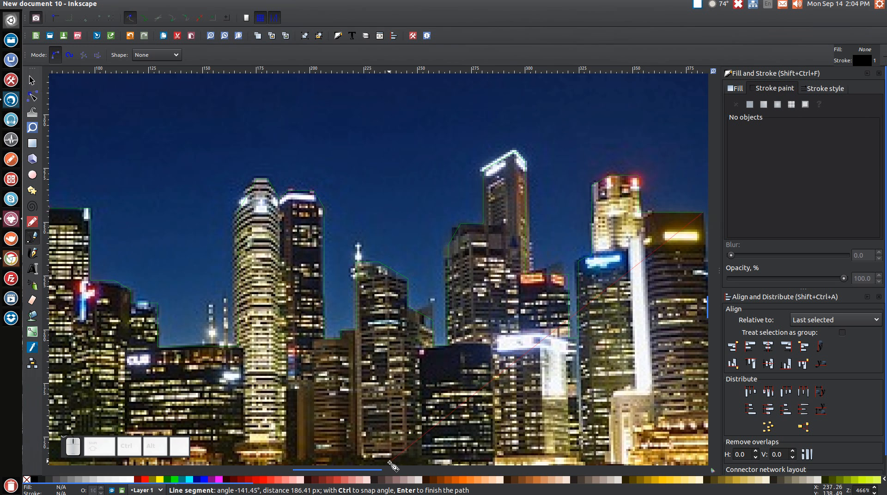
pyautogui.moveTo(386, 476); pyautogui.dragTo(413, 476)
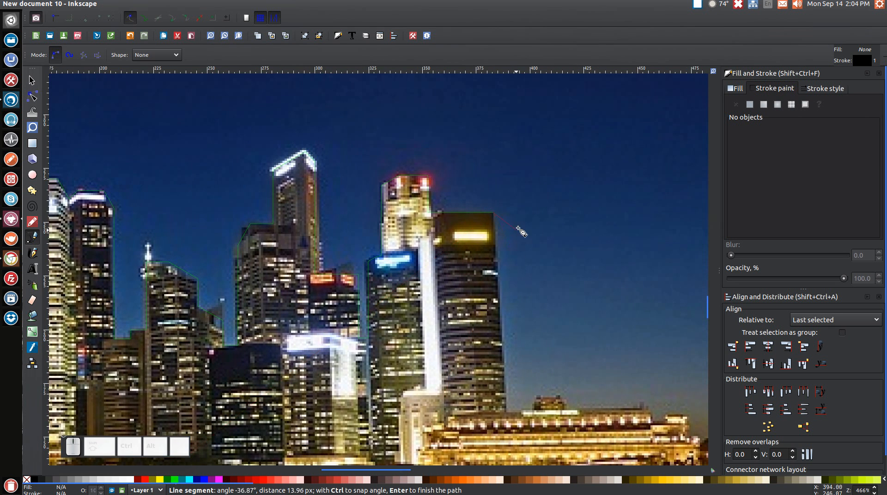
# - Trace the dark yellow-signed tower's right edge down to the waterline guide and close the skyline path along it at the starting point
pyautogui.scroll(-5, 513, 157)
pyautogui.scroll(4, 510, 176)
pyautogui.scroll(-4, 510, 192)
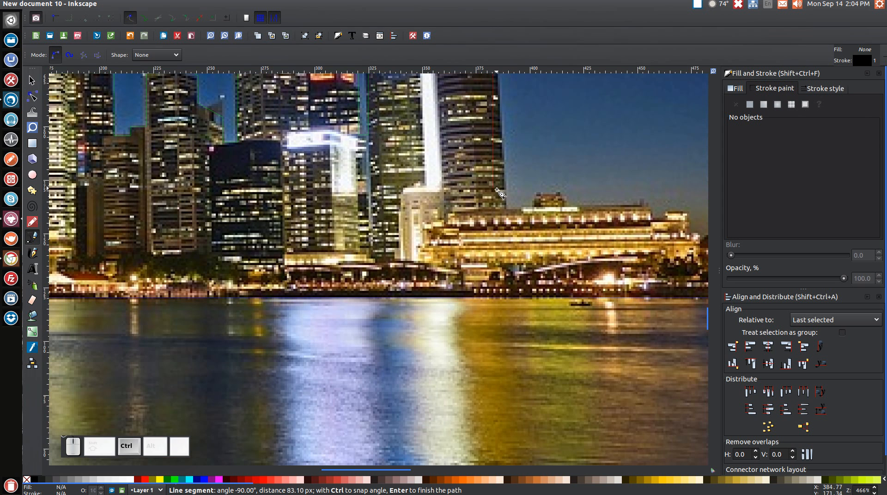
pyautogui.keyDown('ctrl'); pyautogui.click(494, 298); pyautogui.keyUp('ctrl')
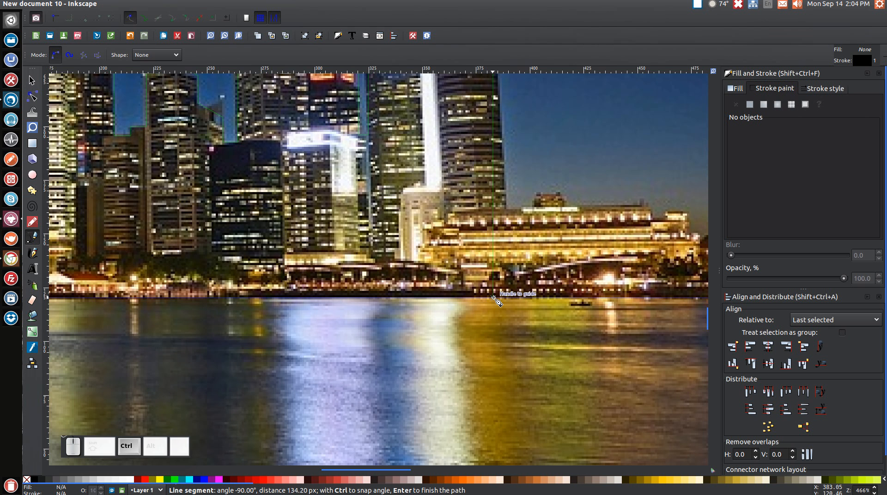
pyautogui.hscroll(-6, 462, 476)
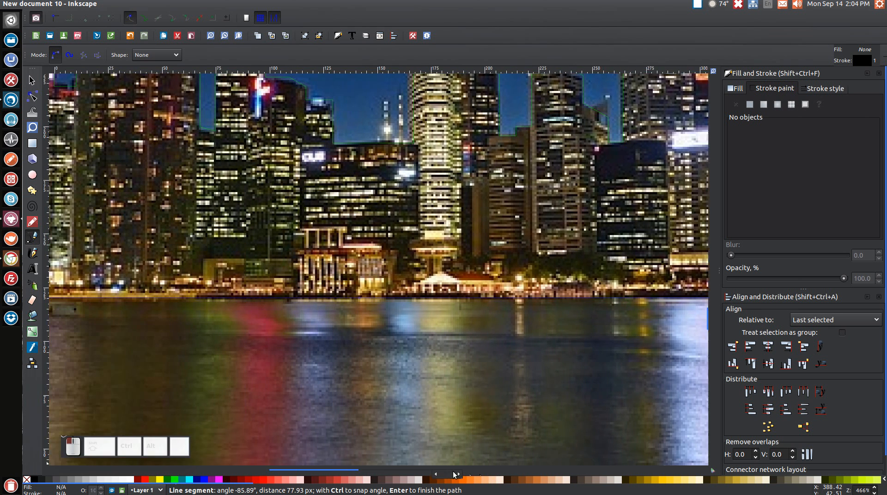
pyautogui.hscroll(-7, 462, 476)
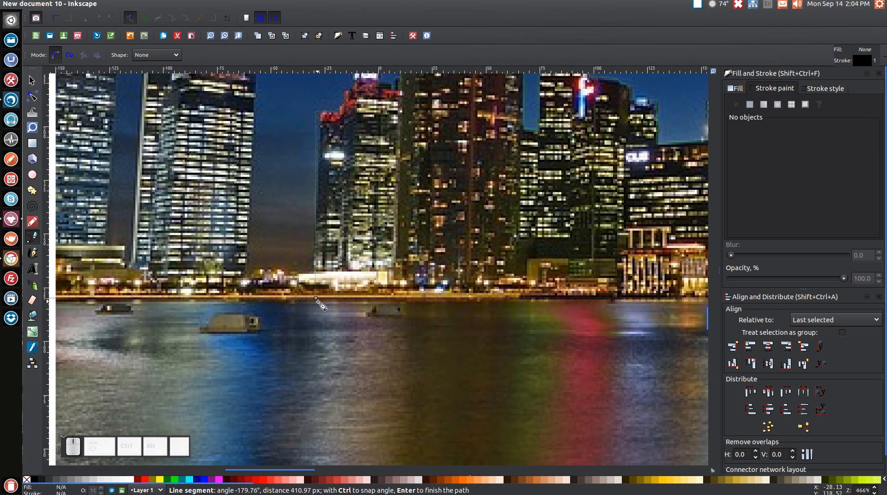
pyautogui.click(317, 300)
# - Fill the traced skyline shape with red and remove its stroke
pyautogui.scroll(3, 393, 323)
pyautogui.scroll(-2, 426, 338)
pyautogui.press('1')
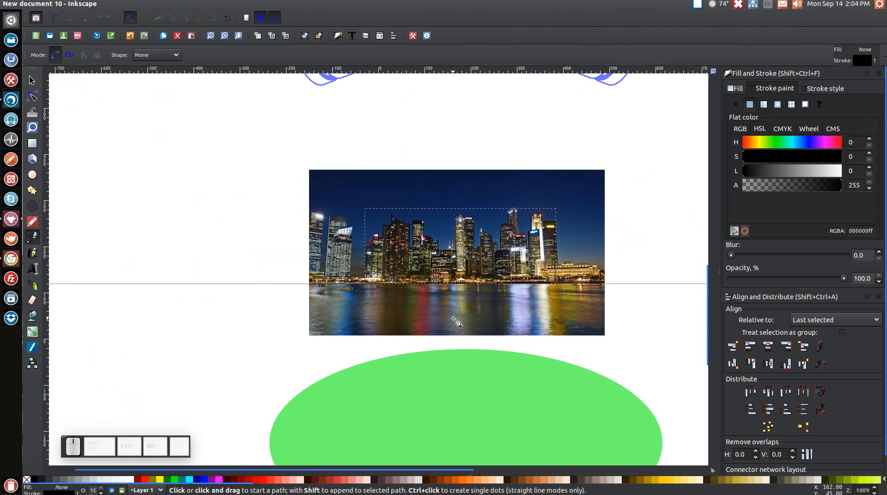
pyautogui.click(144, 480)
pyautogui.click(773, 91)
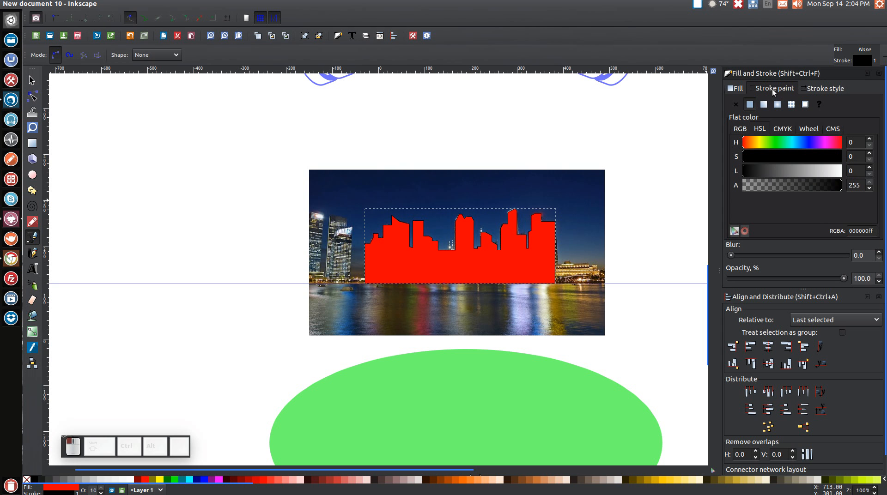
pyautogui.click(736, 105)
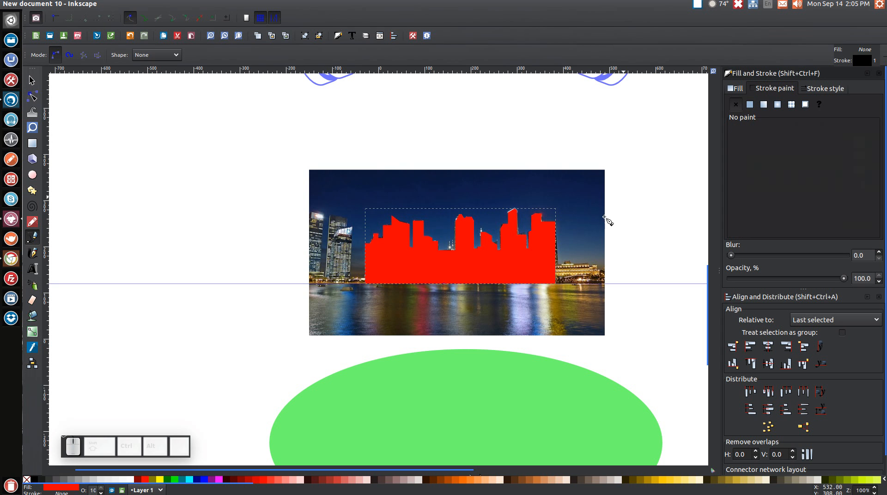
# - Move the city photo away from the red skyline, and delete both the photo and the horizontal waterline guide
pyautogui.click(32, 81)
pyautogui.click(593, 215)
pyautogui.moveTo(594, 216); pyautogui.dragTo(295, 191)
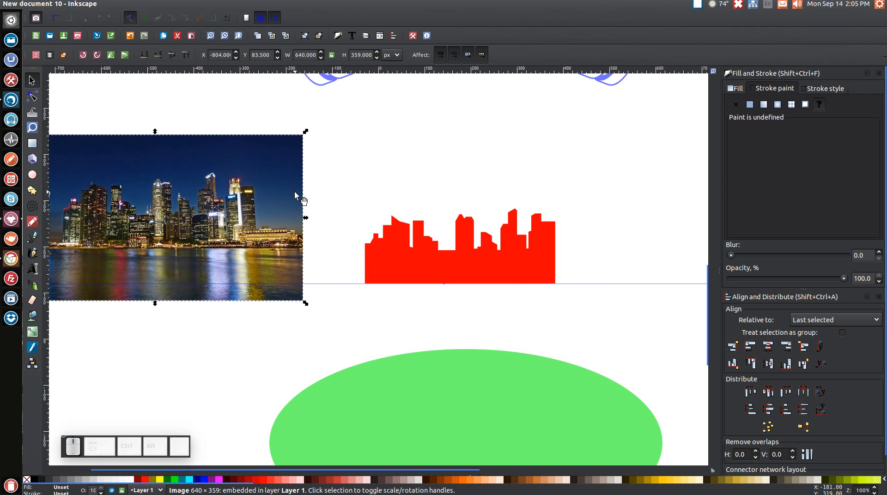
pyautogui.press('Delete')
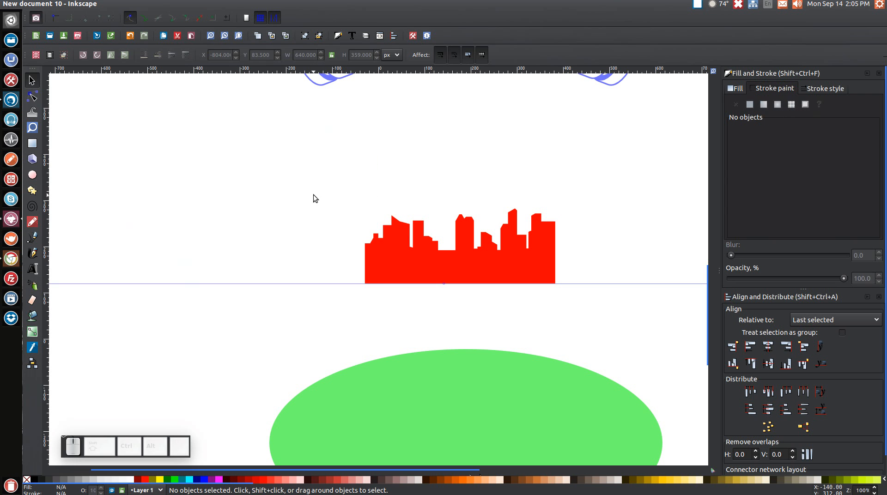
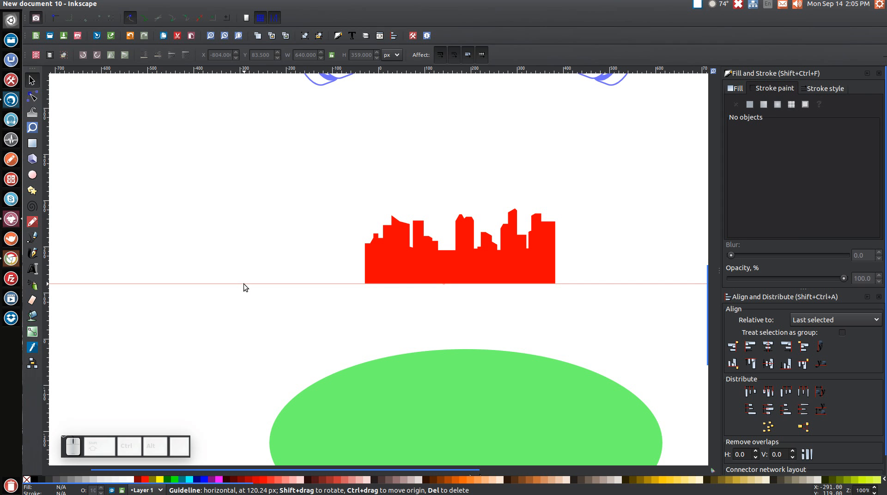
pyautogui.press('Delete')
# - Lower the red skyline's opacity to about 56.6%
pyautogui.scroll(5, 244, 283)
pyautogui.scroll(-2, 245, 284)
pyautogui.scroll(1, 245, 284)
pyautogui.click(490, 341)
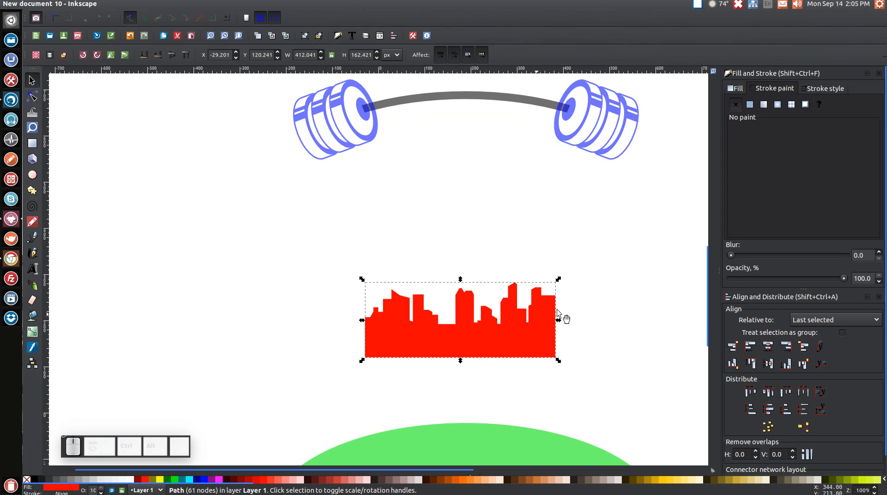
pyautogui.moveTo(845, 280); pyautogui.dragTo(795, 279)
# - Move the skyline up onto the curved bar and center it on the vertical axis relative to the plate stacks
pyautogui.scroll(3, 588, 337)
pyautogui.moveTo(474, 407); pyautogui.dragTo(481, 159)
pyautogui.scroll(5, 526, 311)
pyautogui.keyDown('shift'); pyautogui.click(626, 248); pyautogui.keyUp('shift')
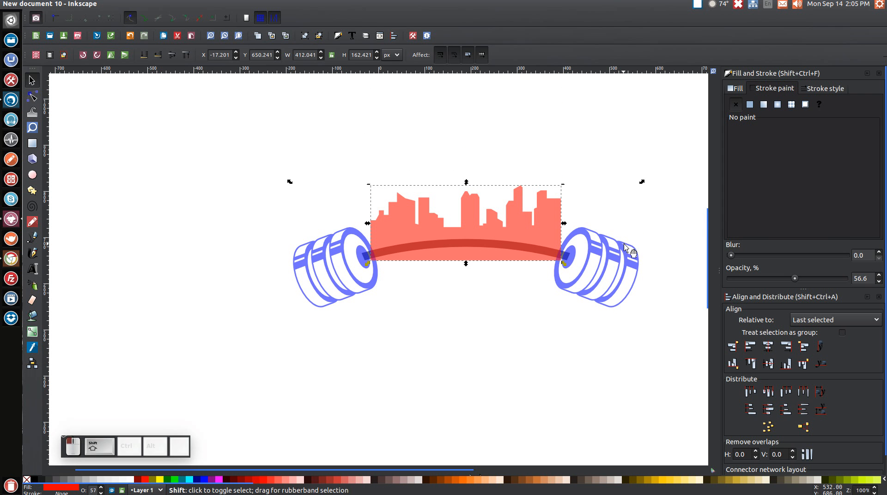
pyautogui.click(768, 346)
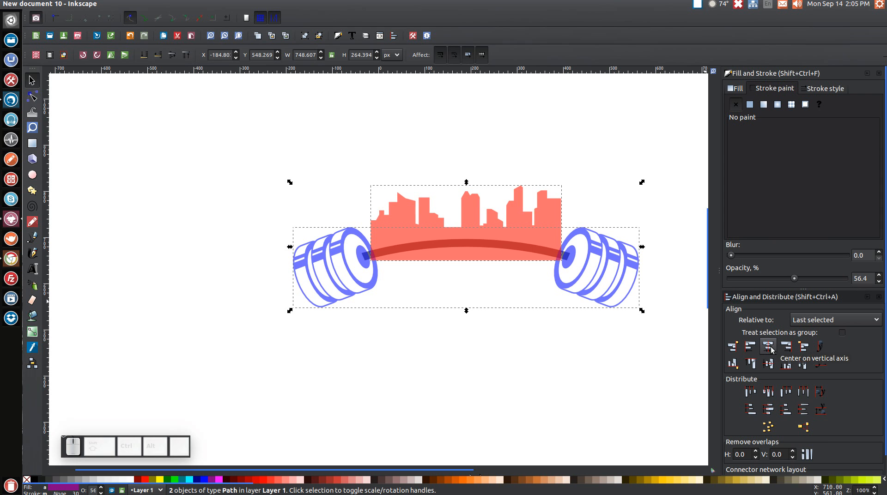
pyautogui.click(589, 171)
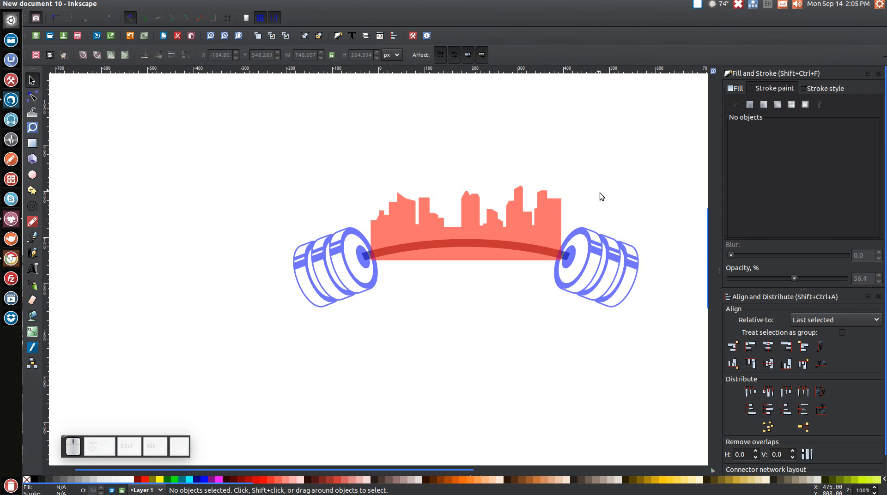
# - Shrink the skyline proportionally around its center to about 384 by 151 px, between the plate stacks, and lower it behind the bar
pyautogui.press('+')
pyautogui.press('+')
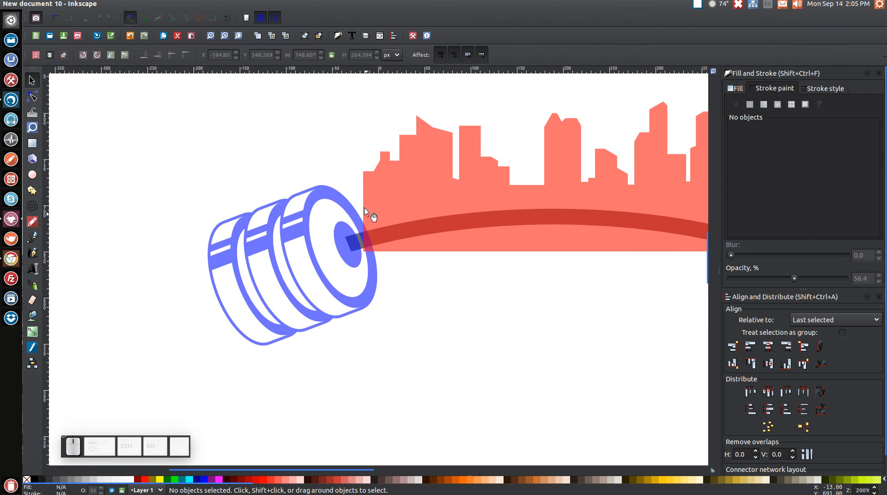
pyautogui.moveTo(328, 470)
pyautogui.mouseDown()
pyautogui.moveTo(379, 474)
pyautogui.moveTo(376, 453)
pyautogui.mouseUp()
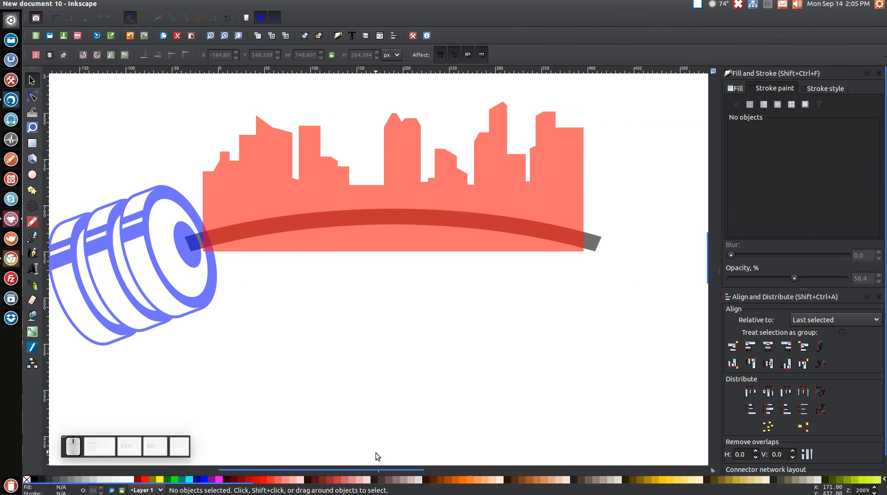
pyautogui.press('5')
pyautogui.click(478, 189)
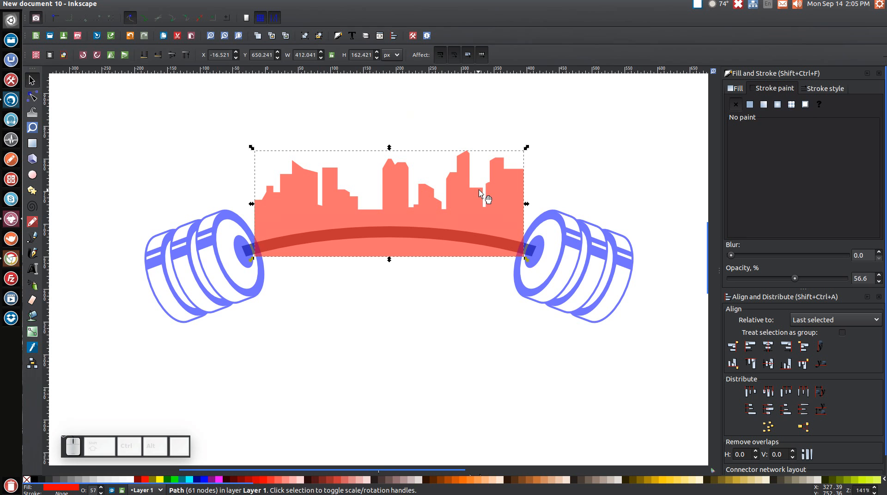
pyautogui.moveTo(526, 260); pyautogui.dragTo(523, 260)
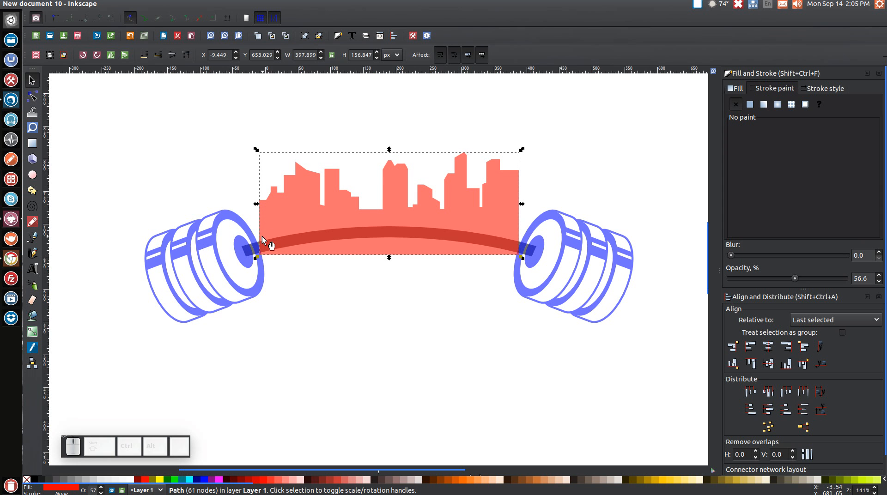
pyautogui.moveTo(522, 258); pyautogui.dragTo(518, 262)
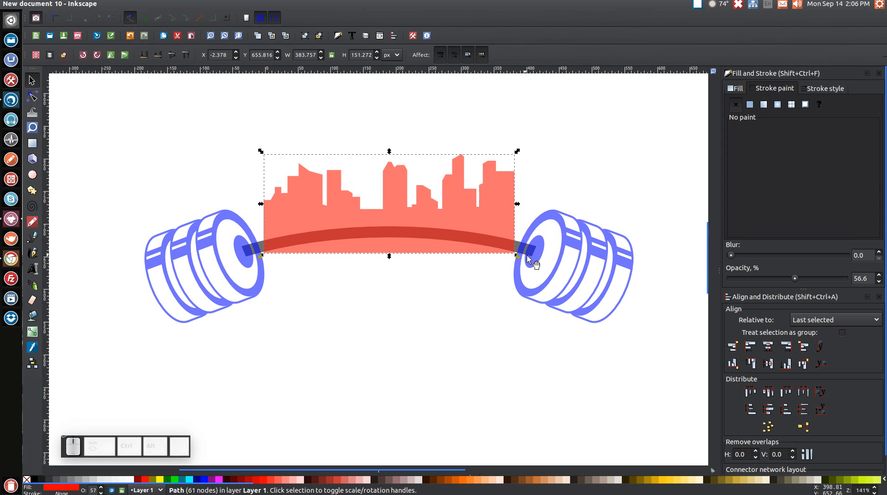
pyautogui.click(158, 55)
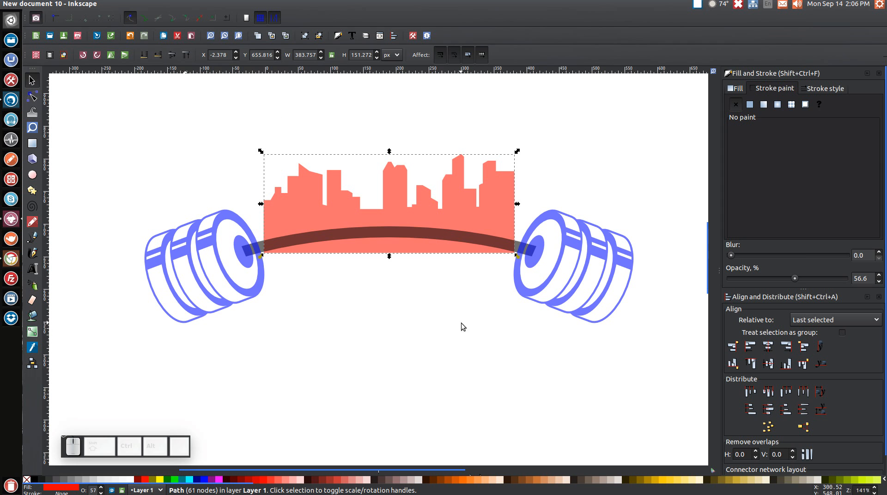
# - Duplicate the curved bar and move the copy straight up by about 11 px so it partly overlaps the original
pyautogui.click(352, 231)
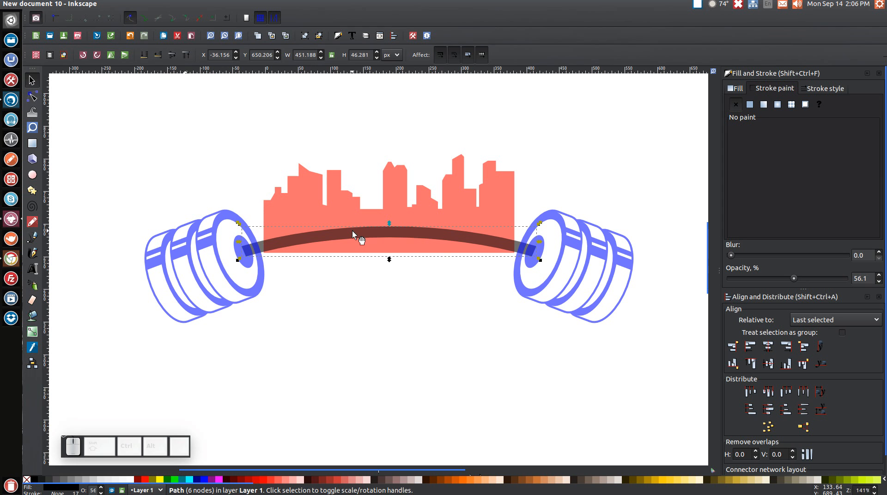
pyautogui.rightClick(352, 232)
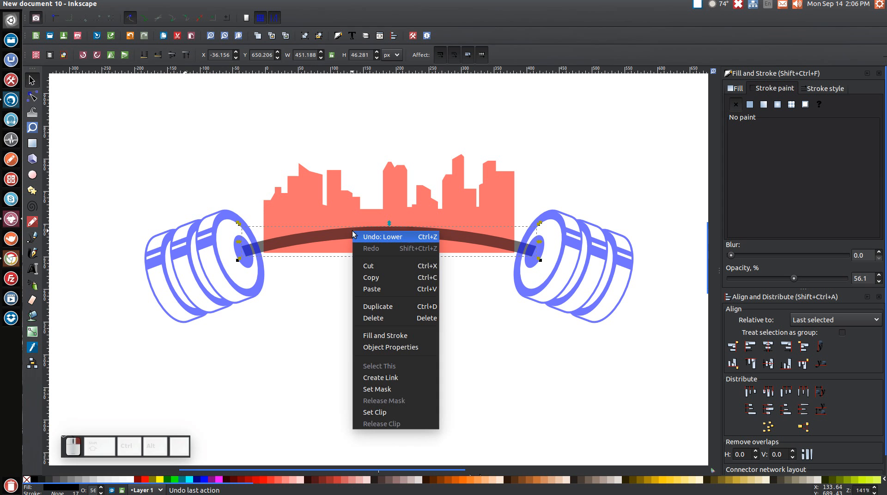
pyautogui.click(383, 306)
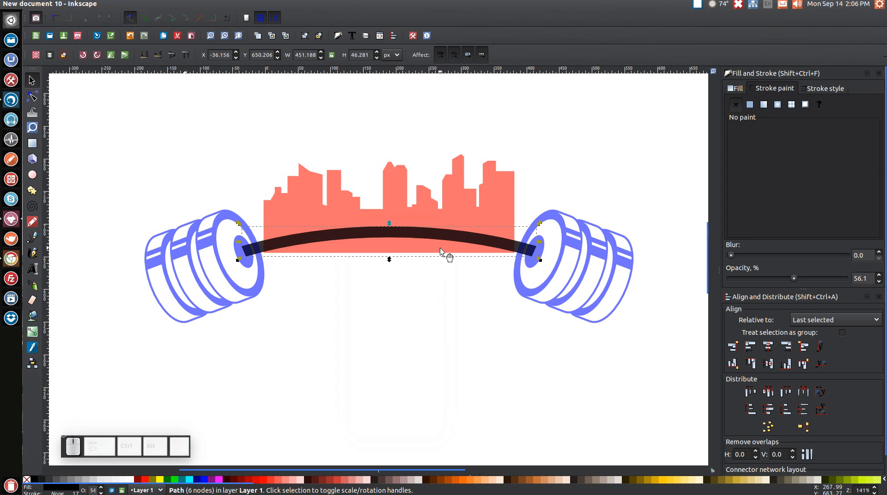
pyautogui.press('ctrl')
pyautogui.moveTo(441, 236); pyautogui.dragTo(438, 226)
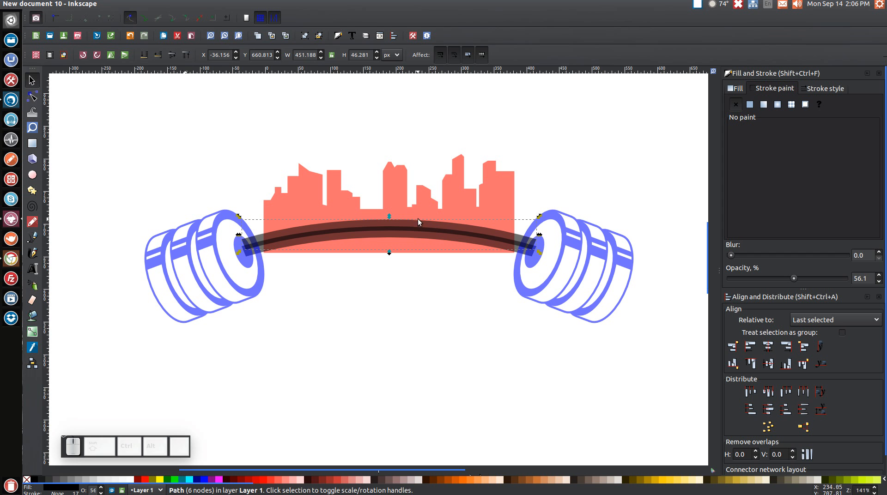
# - Subtract the raised bar copy from the skyline with Difference and break the result apart into separate pieces
pyautogui.keyDown('shift'); pyautogui.click(346, 186); pyautogui.keyUp('shift')
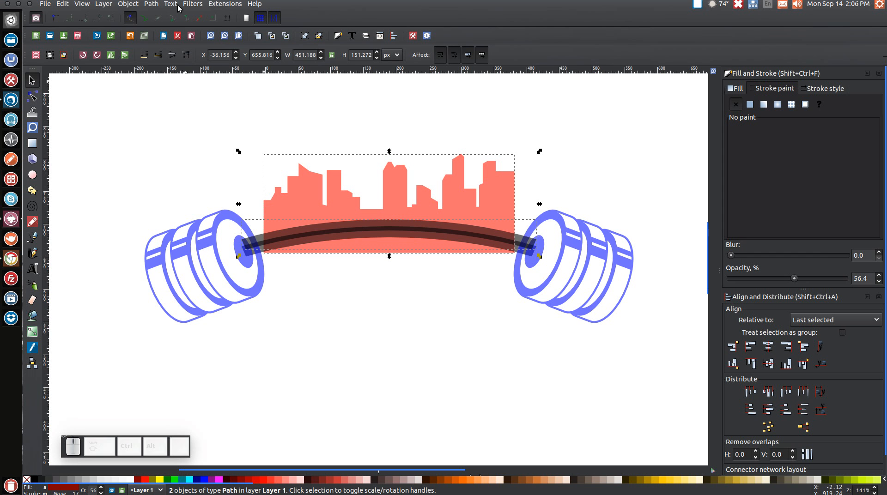
pyautogui.click(152, 4)
pyautogui.click(168, 64)
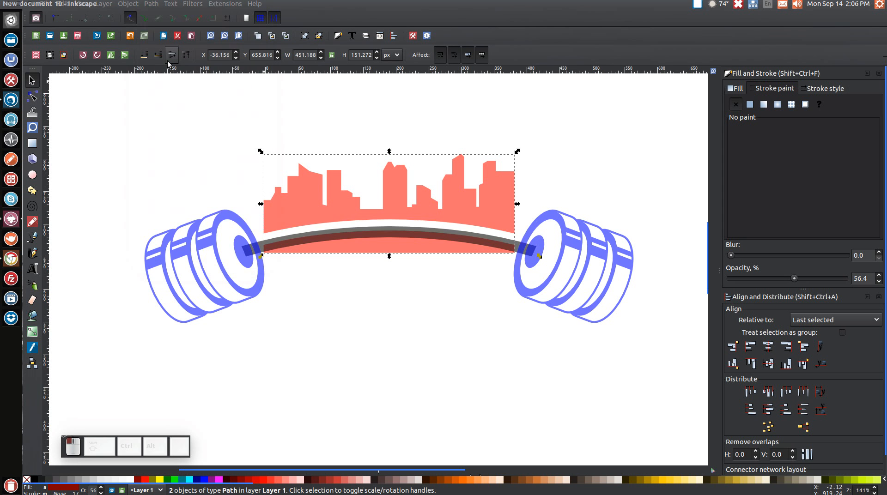
pyautogui.click(151, 4)
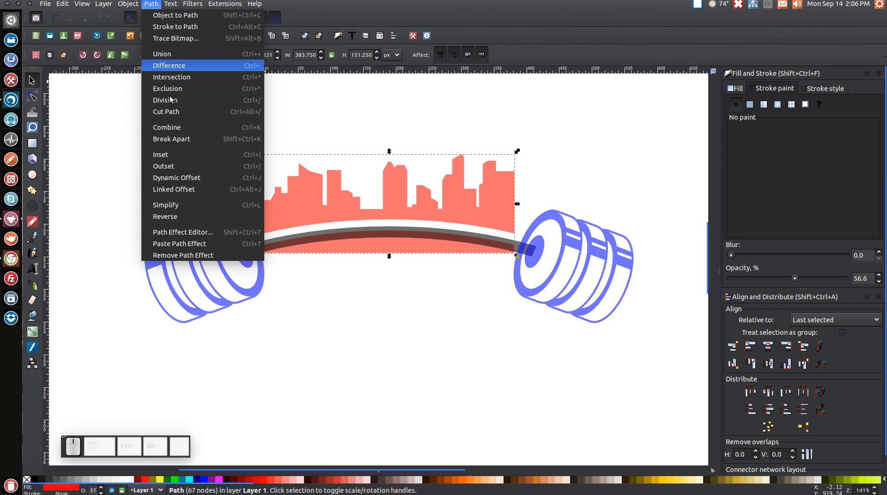
pyautogui.click(182, 140)
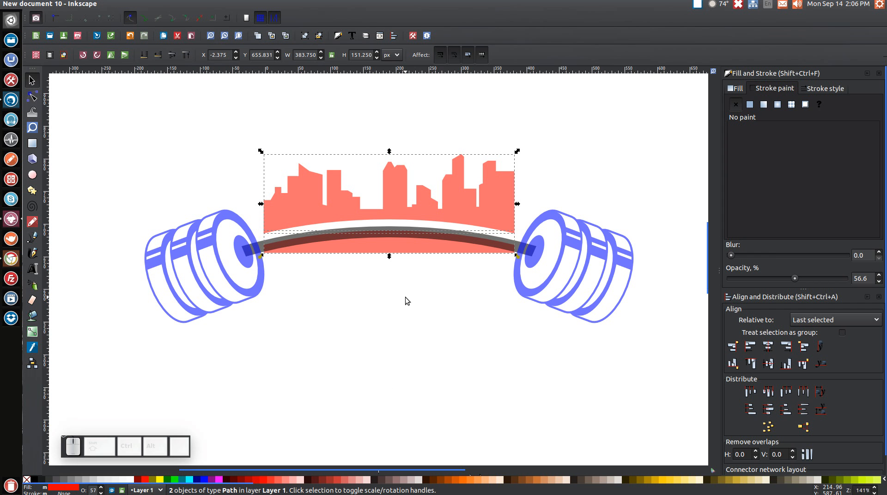
pyautogui.click(613, 119)
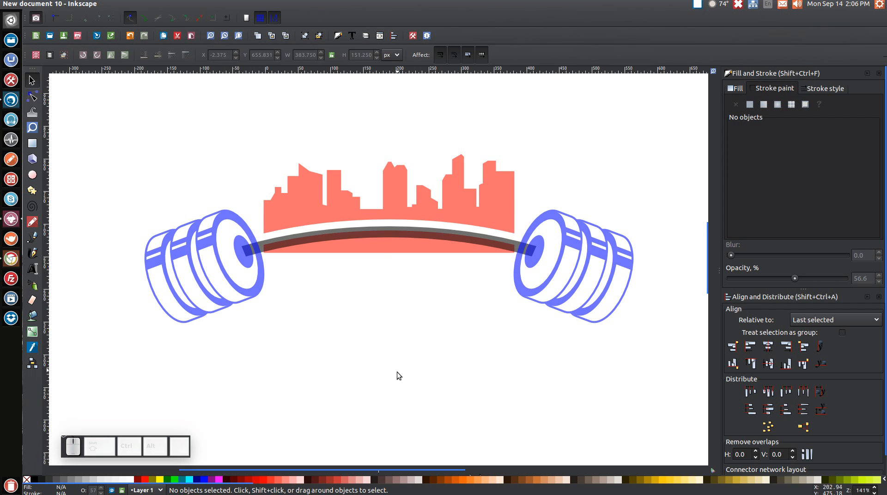
# - Move the leftover skyline piece beneath the curved cut away from the bar and delete it
pyautogui.click(403, 239)
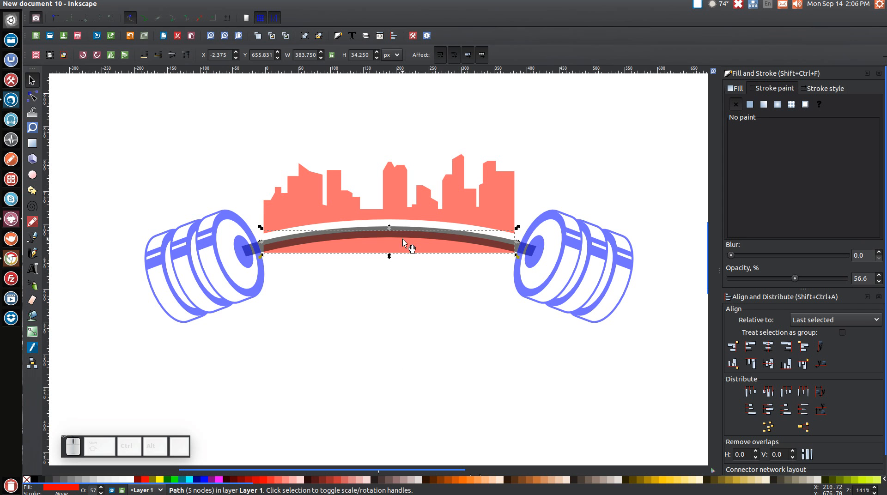
pyautogui.moveTo(409, 247); pyautogui.dragTo(514, 380)
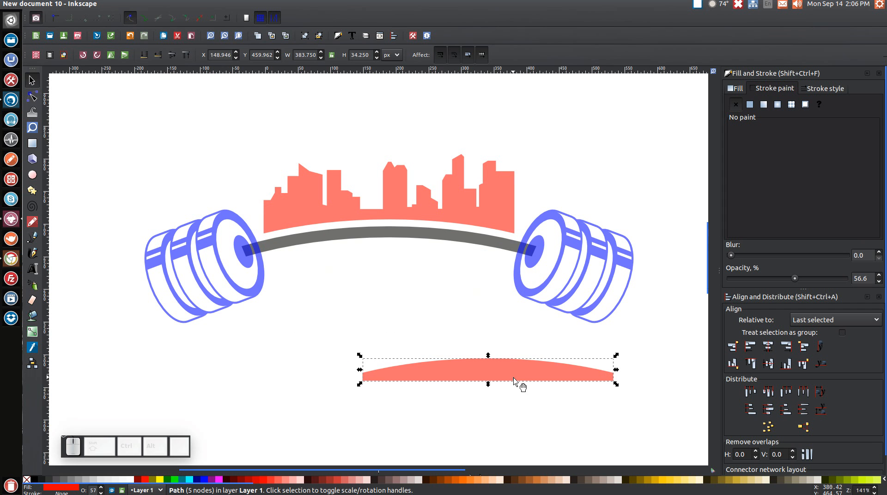
pyautogui.press('Delete')
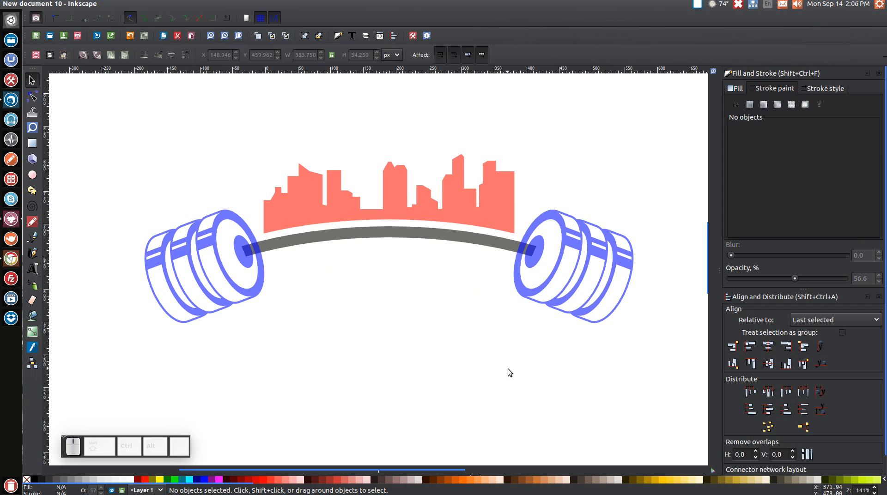
# - Set the opacity of the skyline, the curved bar and the plate stacks to 100%
pyautogui.press('-')
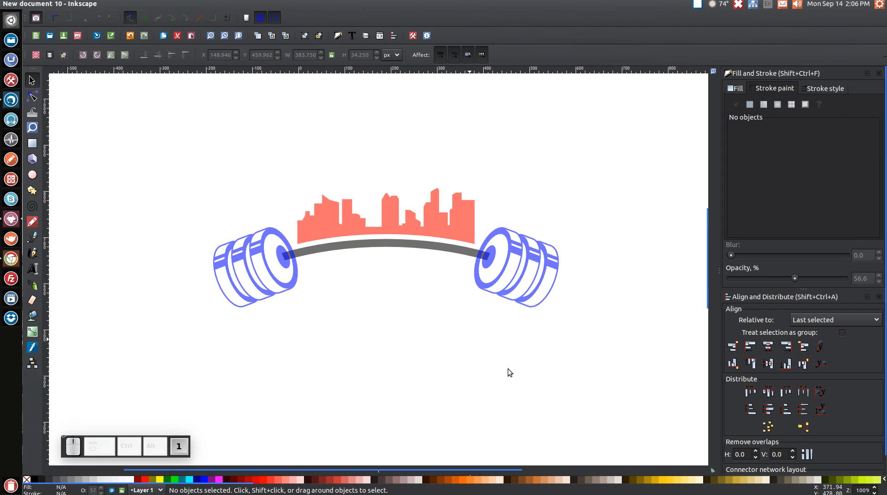
pyautogui.moveTo(632, 359); pyautogui.dragTo(151, 128)
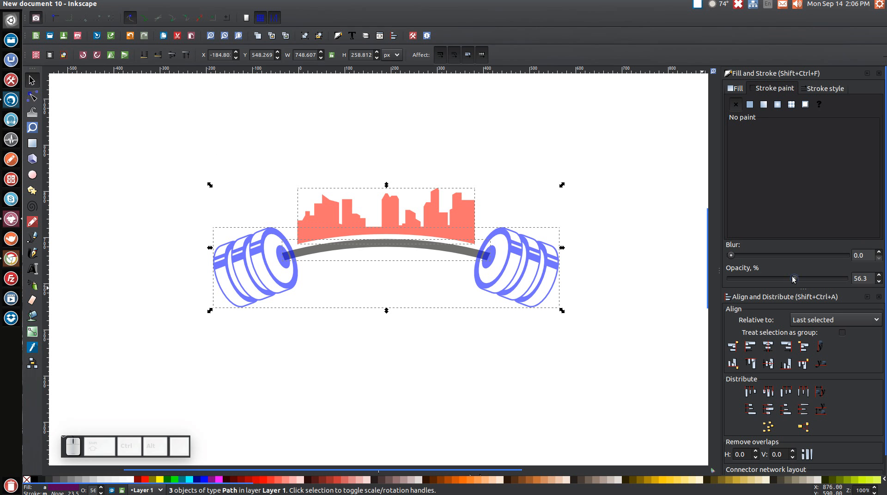
pyautogui.moveTo(793, 279); pyautogui.dragTo(849, 278)
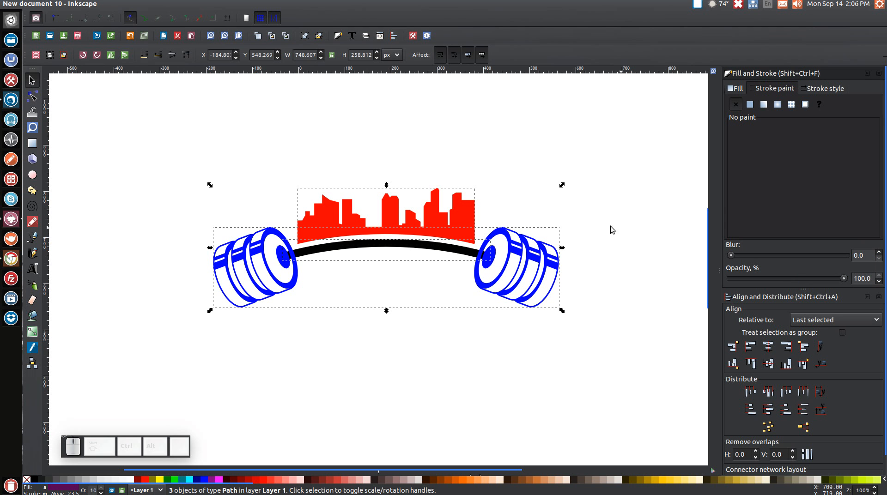
# - Fill the selected skyline, curved bar and plate stacks with 90% Gray
pyautogui.click(35, 480)
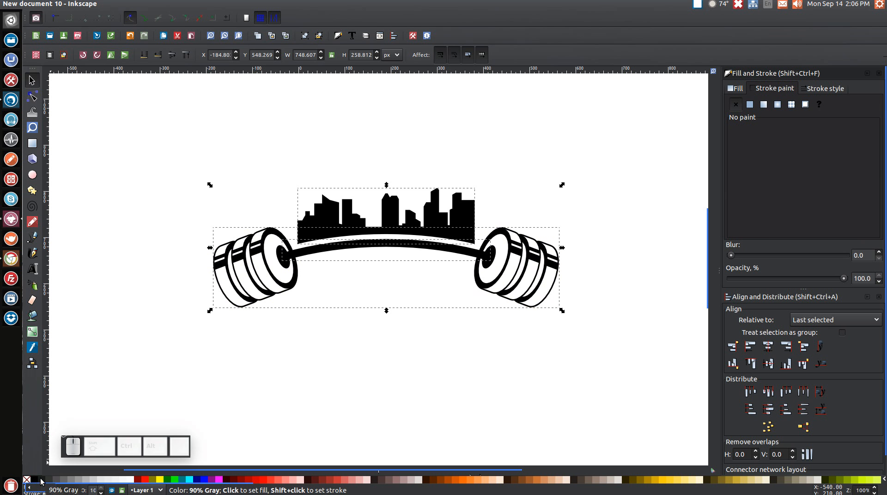
pyautogui.click(40, 481)
# - Move the green ellipse straight up until its upper edge sits a text height beneath the curved bar, at Y 212 px
pyautogui.scroll(-5, 362, 365)
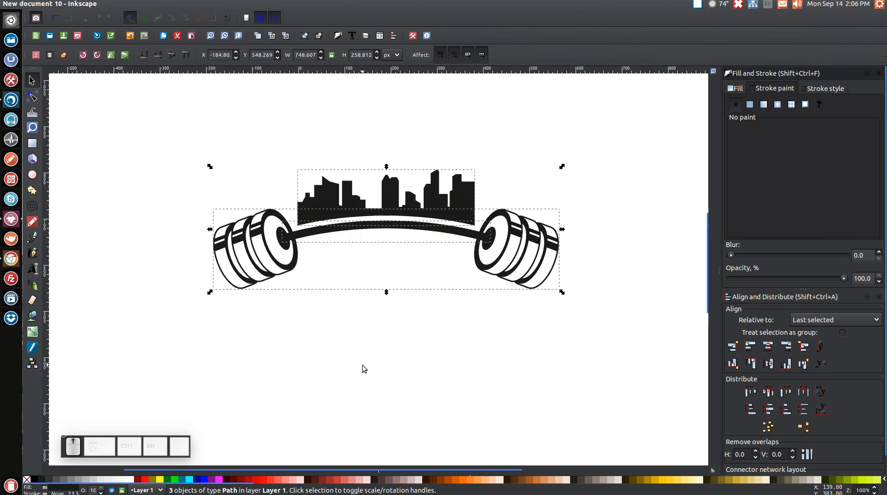
pyautogui.scroll(-4, 414, 294)
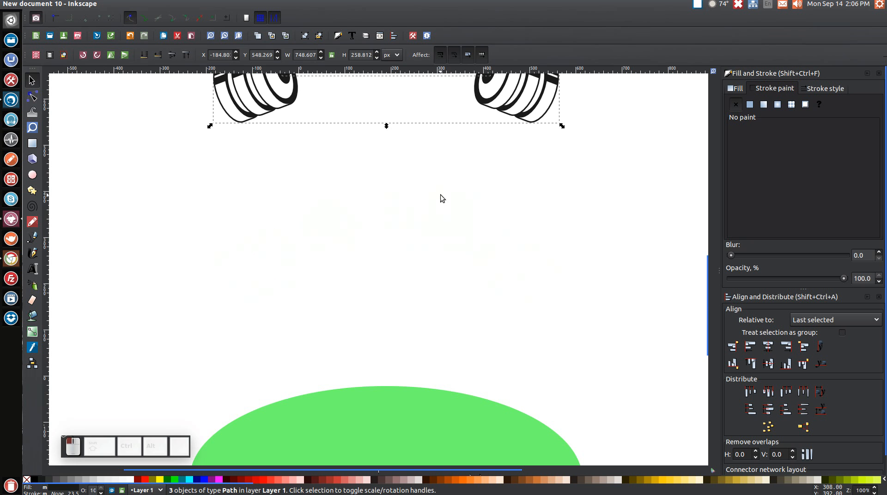
pyautogui.click(544, 233)
pyautogui.scroll(-2, 544, 232)
pyautogui.click(390, 329)
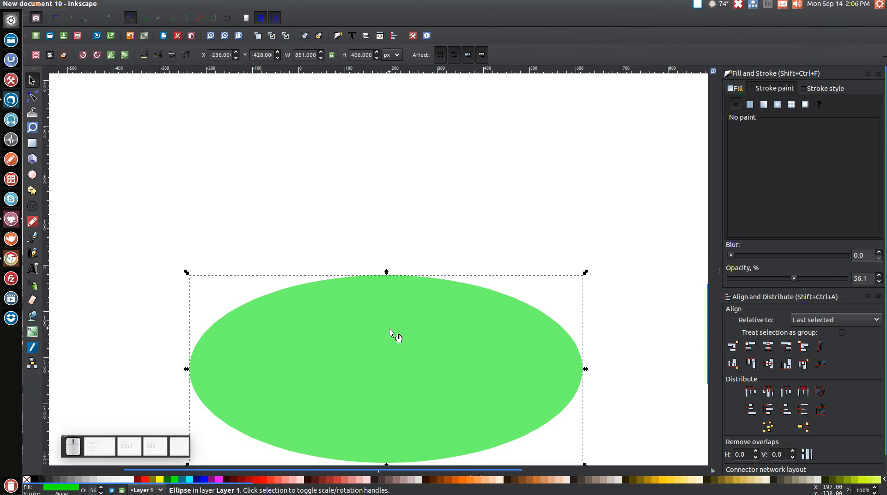
pyautogui.moveTo(428, 340); pyautogui.dragTo(431, 153)
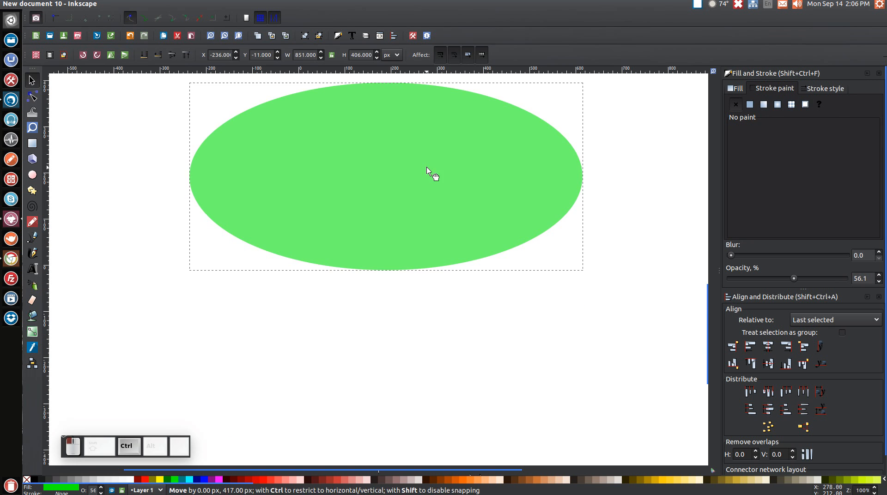
pyautogui.scroll(8, 439, 264)
pyautogui.moveTo(406, 384); pyautogui.dragTo(404, 255)
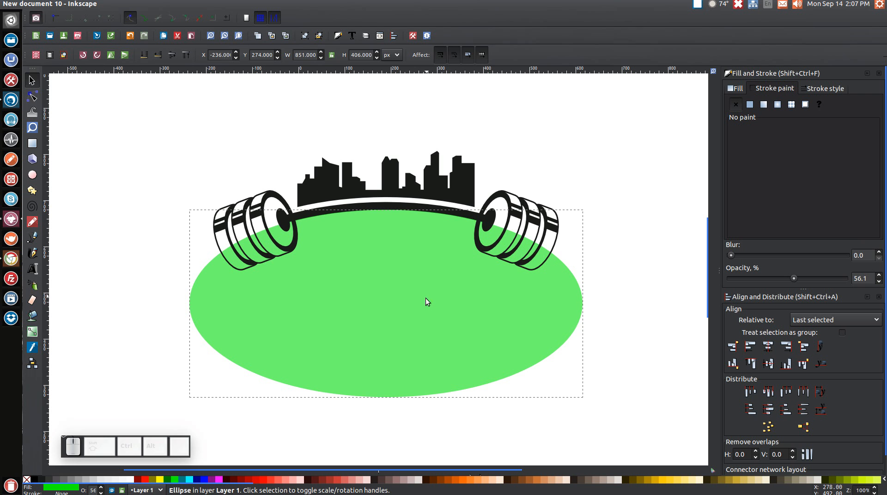
pyautogui.moveTo(411, 236); pyautogui.dragTo(406, 268)
pyautogui.scroll(-6, 430, 354)
pyautogui.scroll(1, 431, 353)
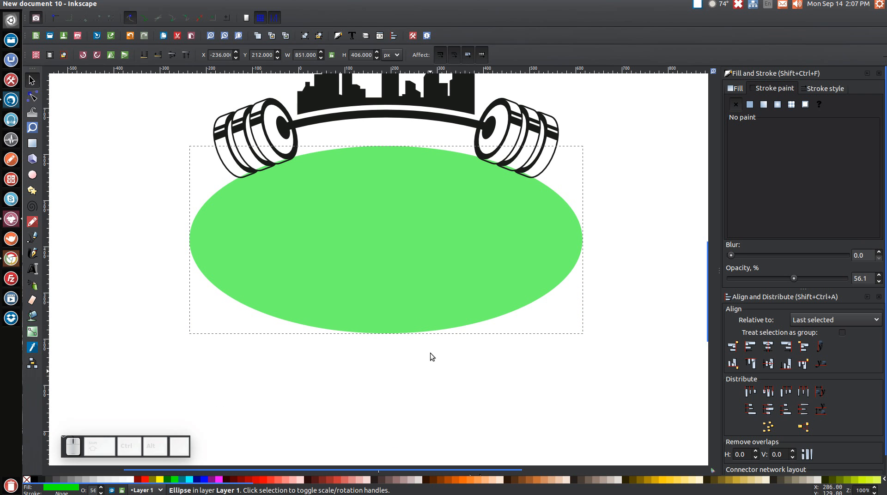
# - Add the text "city barbell" on the empty canvas beneath the green ellipse
pyautogui.click(33, 270)
pyautogui.scroll(-2, 290, 373)
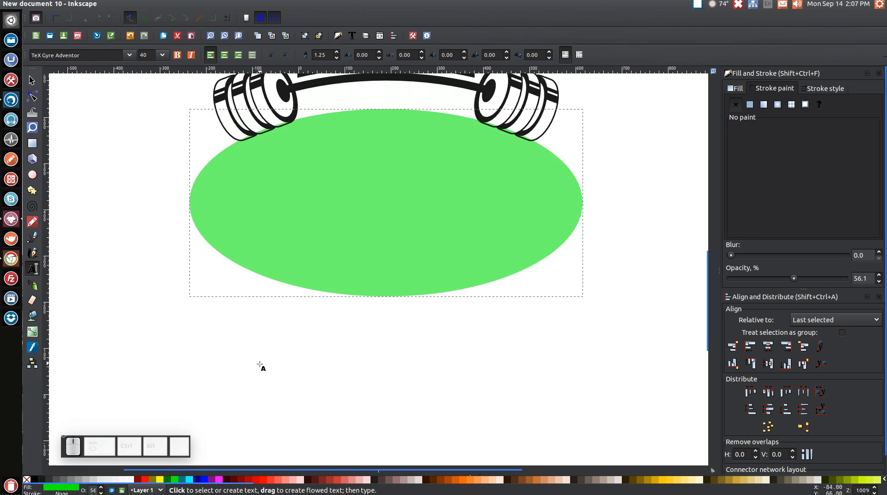
pyautogui.click(261, 366)
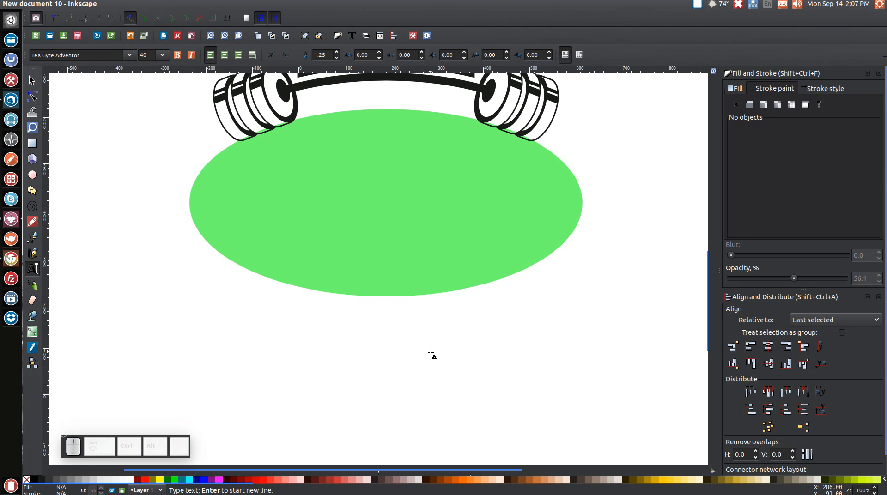
pyautogui.write('city')
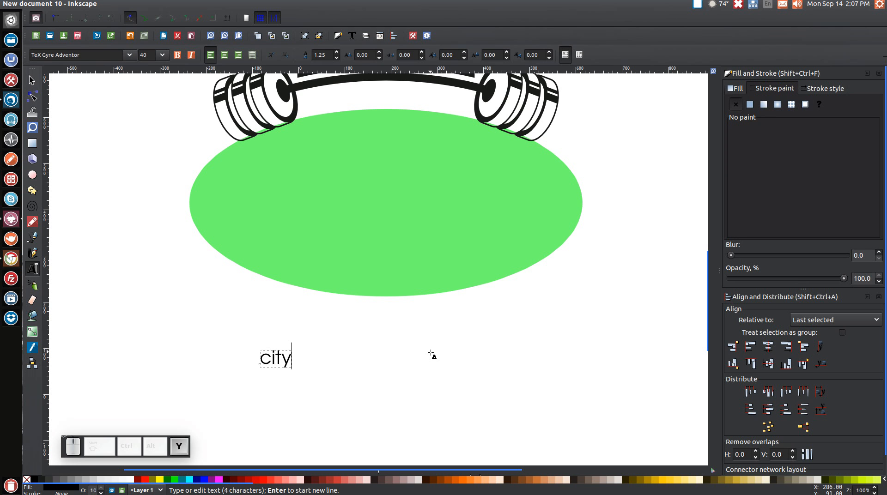
pyautogui.write(' barbek')
pyautogui.press('BackSpace')
pyautogui.write('lll')
pyautogui.press('BackSpace')
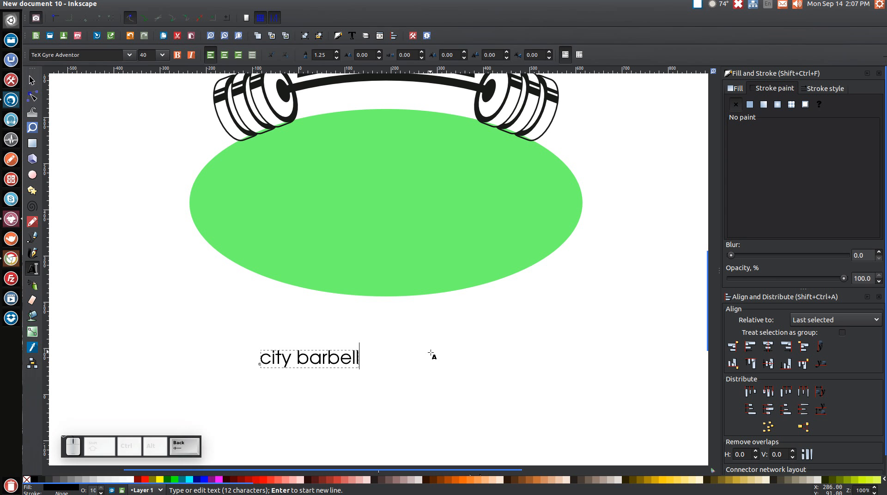
# - Change the "city barbell" text's font to Bebas in the Normal style
pyautogui.click(352, 36)
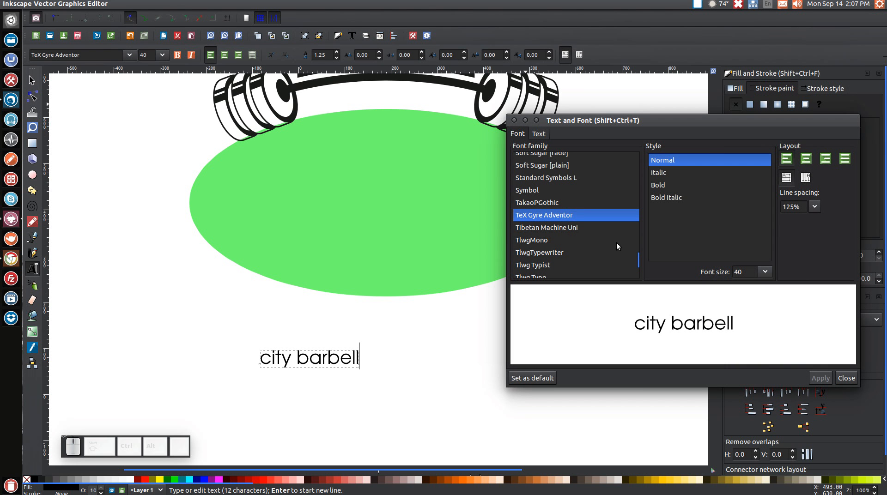
pyautogui.click(564, 178)
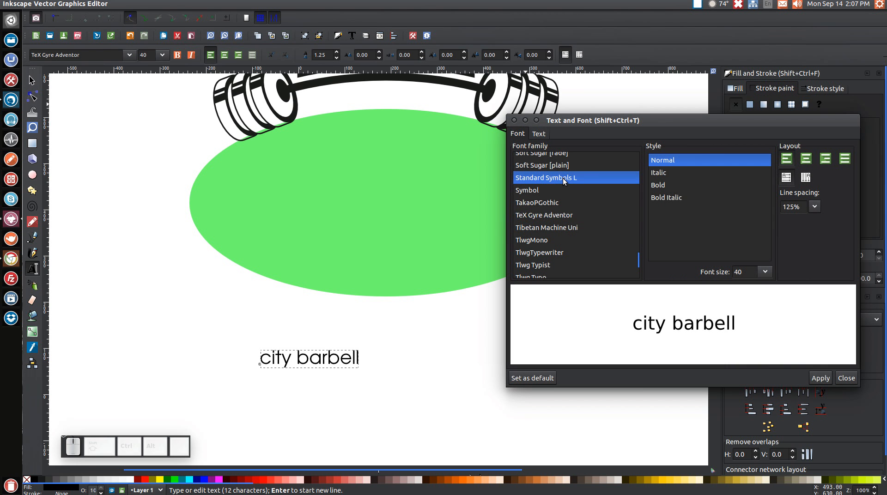
pyautogui.write('beb')
pyautogui.click(553, 215)
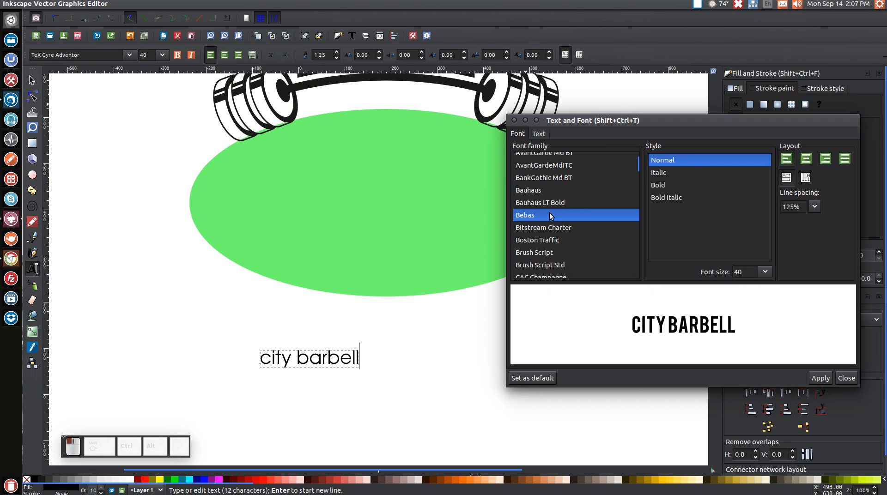
pyautogui.click(821, 378)
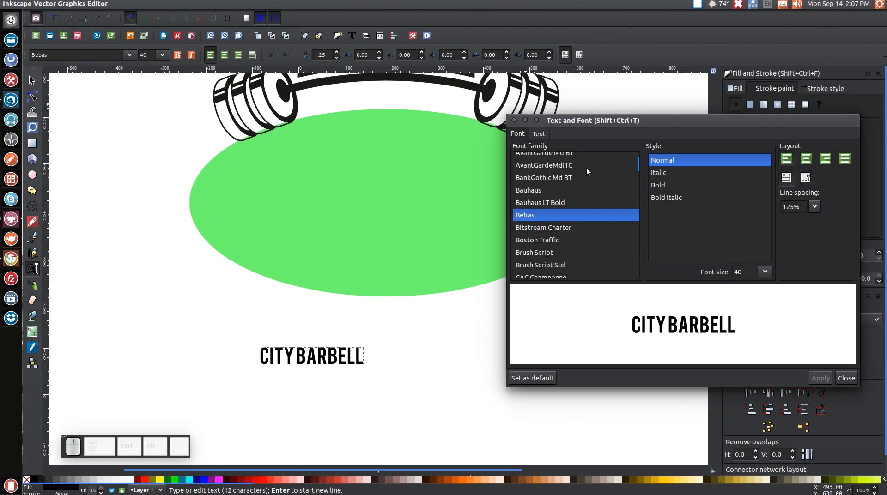
pyautogui.click(516, 121)
# - Scale the text proportionally to about 348 px wide to fit between the plate stacks, and place it beneath the green ellipse
pyautogui.click(31, 80)
pyautogui.scroll(4, 420, 327)
pyautogui.scroll(-2, 421, 327)
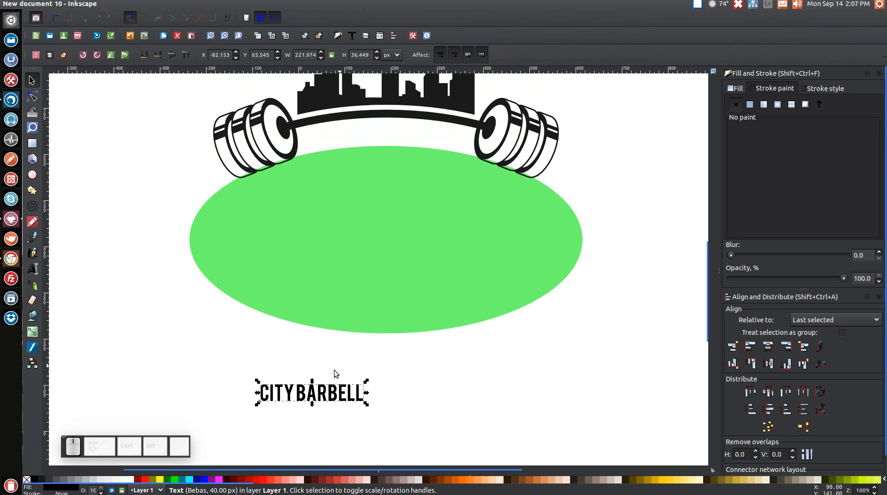
pyautogui.moveTo(323, 384); pyautogui.dragTo(394, 141)
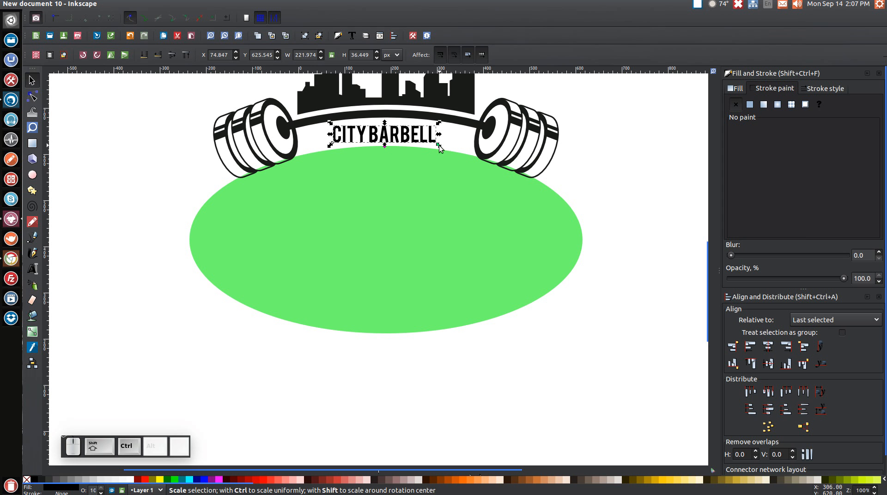
pyautogui.moveTo(439, 146); pyautogui.dragTo(467, 169)
pyautogui.moveTo(392, 130); pyautogui.dragTo(396, 139)
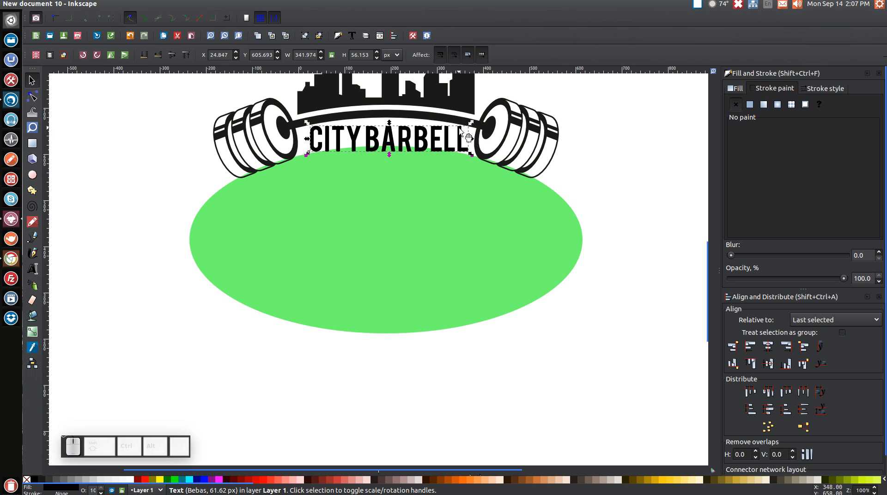
pyautogui.moveTo(464, 140); pyautogui.dragTo(418, 368)
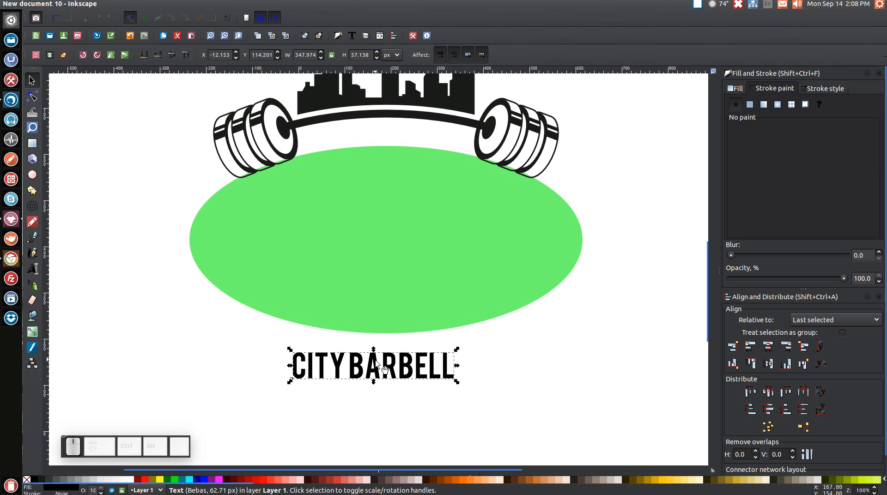
# - Put the CITY BARBELL text on the green ellipse's path
pyautogui.keyDown('shift'); pyautogui.click(397, 218); pyautogui.keyUp('shift')
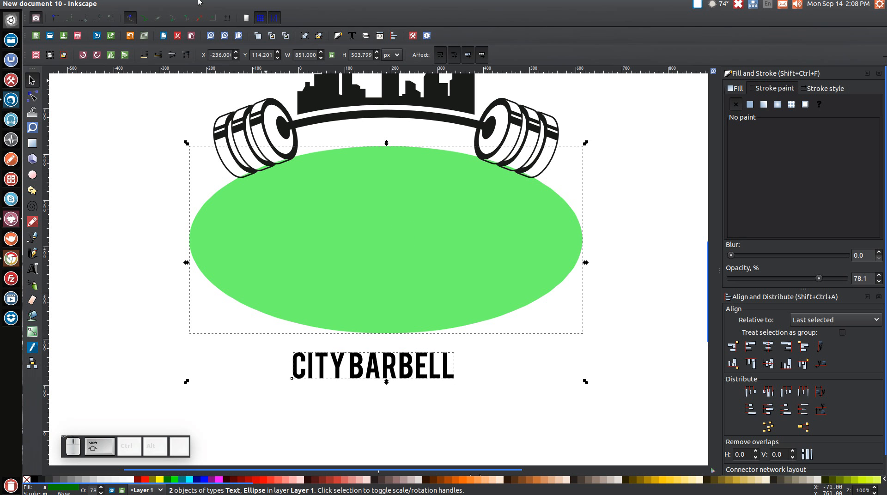
pyautogui.click(172, 5)
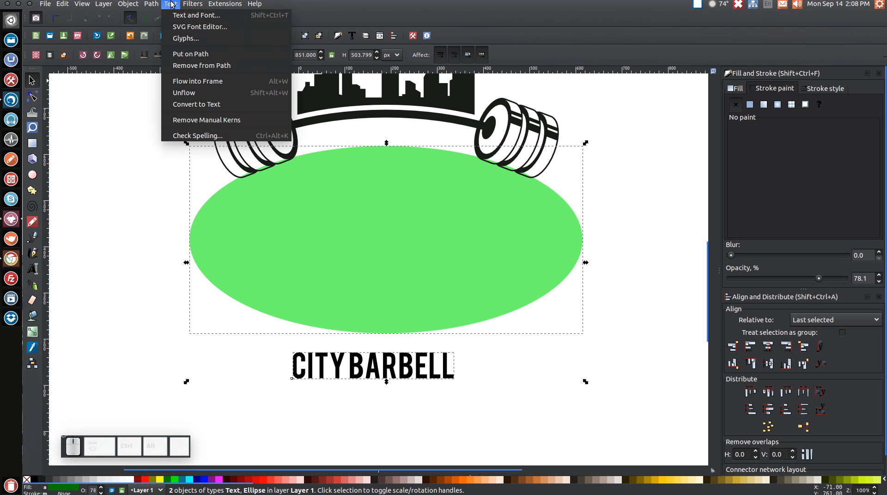
pyautogui.click(187, 54)
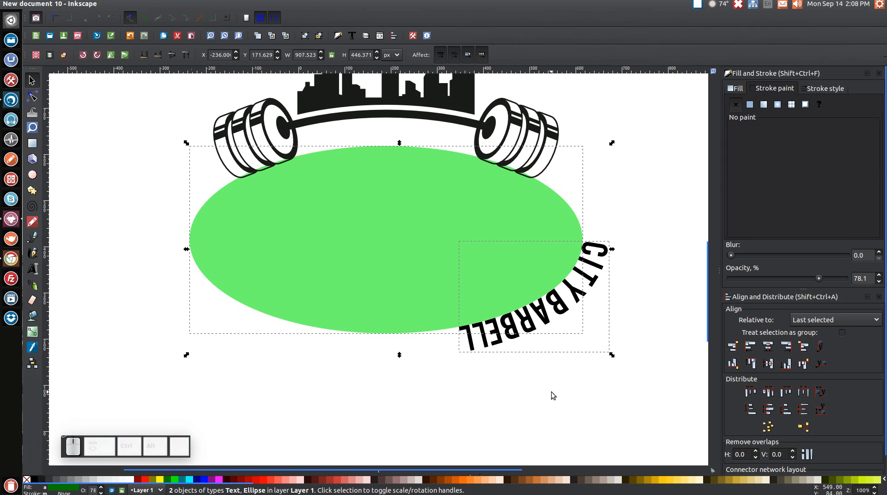
pyautogui.click(658, 167)
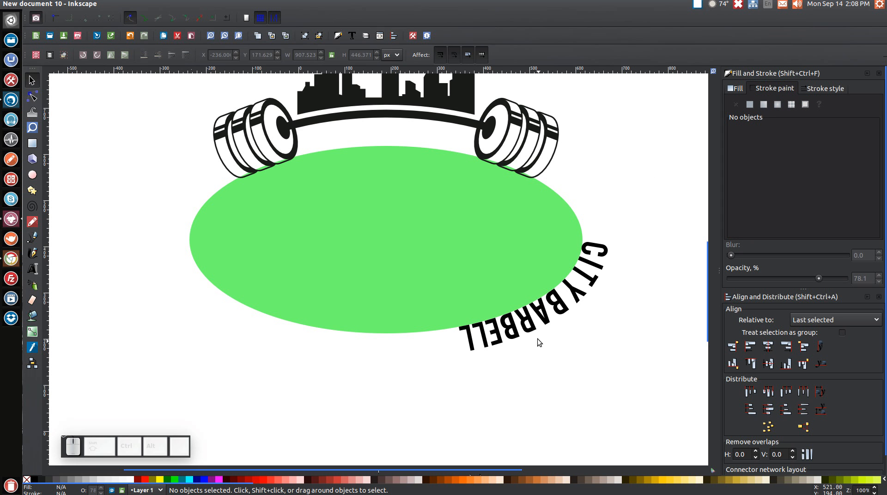
# - Insert leading spaces before CITY BARBELL to slide it around the ellipse to the arc beneath the curved bar
pyautogui.click(530, 328)
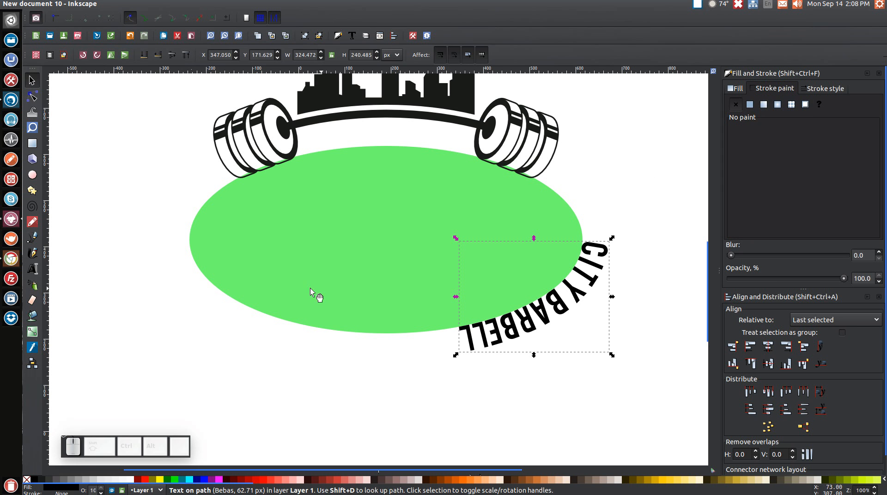
pyautogui.click(33, 269)
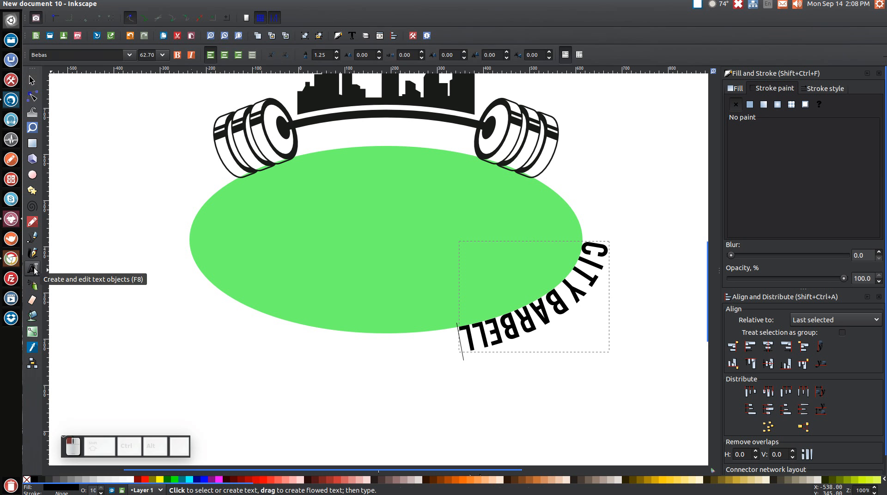
pyautogui.click(461, 341)
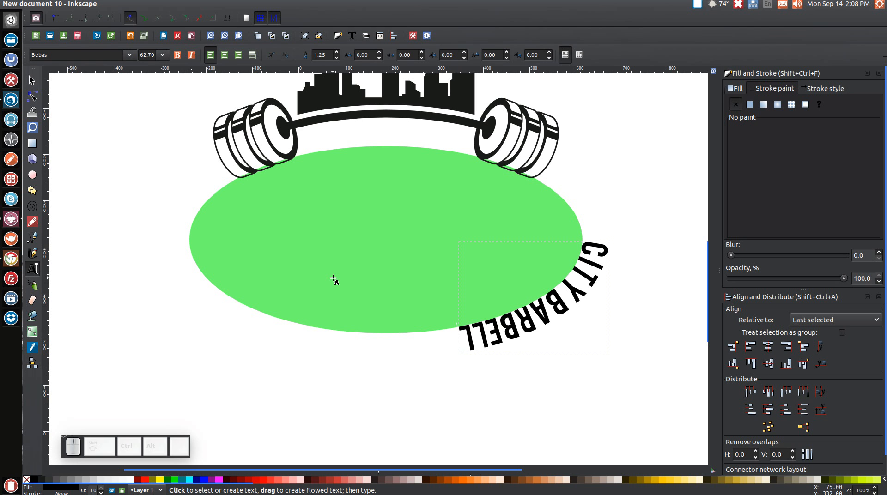
pyautogui.press('Left')
pyautogui.press('Left')
pyautogui.press('Left')
pyautogui.press('Left')
pyautogui.press('Left')
pyautogui.press('Left')
pyautogui.press('Left')
pyautogui.press('Left')
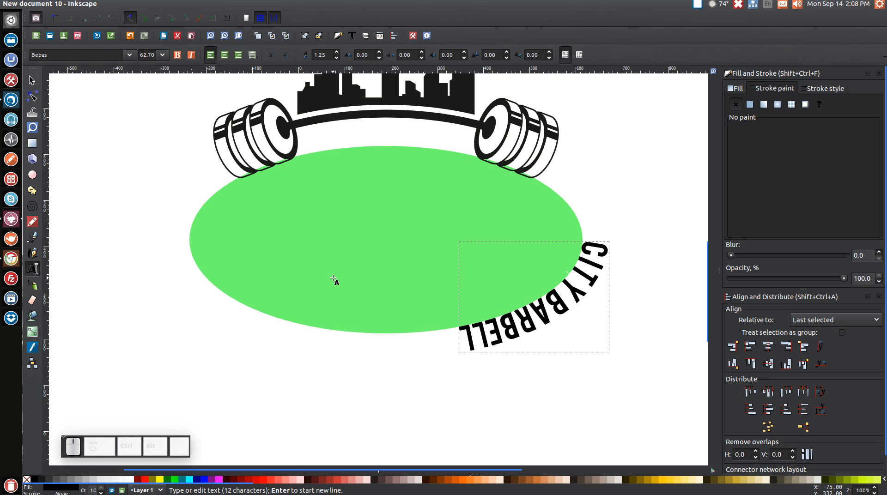
pyautogui.press('Left')
pyautogui.press('Left')
pyautogui.press('Left')
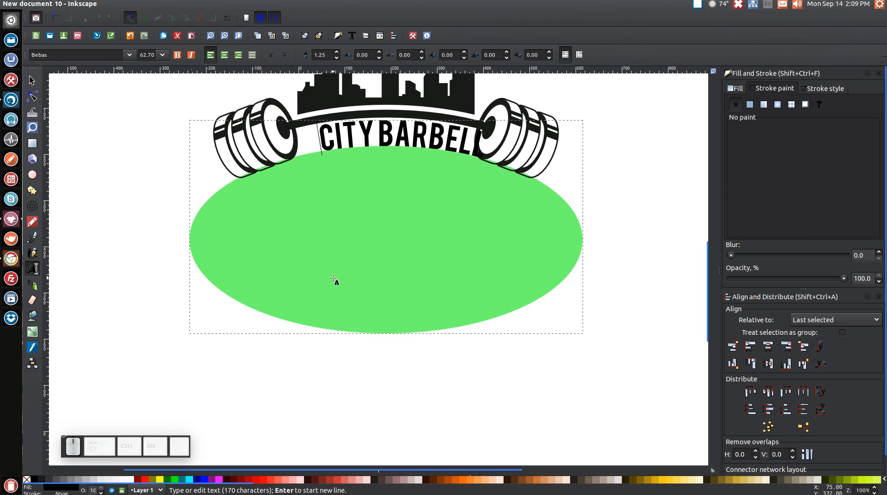
# - Remove surplus leading spaces until CITY BARBELL is centred between the two plate stacks
pyautogui.press('BackSpace')
pyautogui.press('BackSpace')
pyautogui.press('BackSpace')
pyautogui.press('BackSpace')
pyautogui.press('BackSpace')
pyautogui.press('BackSpace')
pyautogui.press('BackSpace')
pyautogui.press('BackSpace')
pyautogui.press('BackSpace')
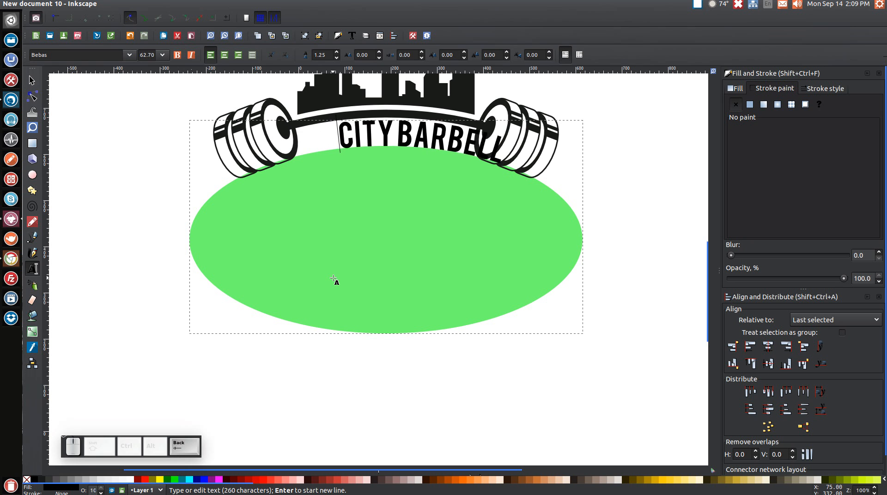
pyautogui.press('BackSpace')
pyautogui.press('BackSpace')
pyautogui.press('BackSpace')
pyautogui.press('BackSpace')
pyautogui.press('BackSpace')
pyautogui.press('BackSpace')
pyautogui.press('BackSpace')
pyautogui.press('BackSpace')
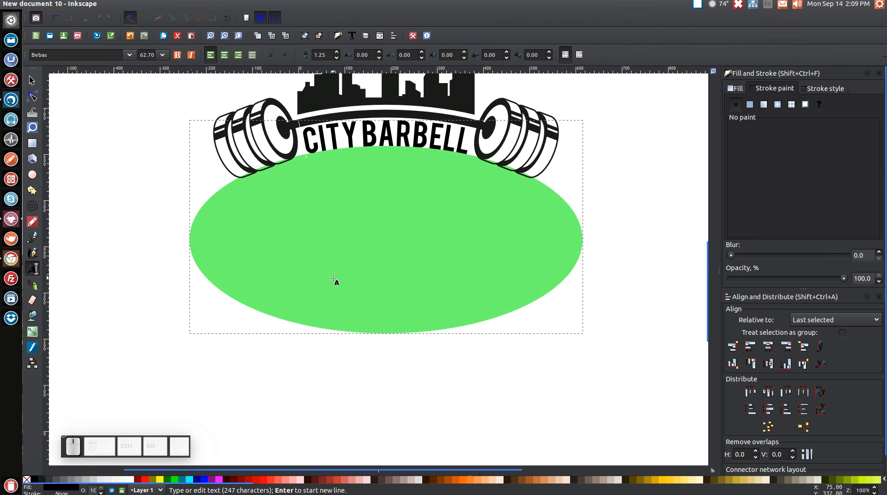
# - Convert the curved CITY BARBELL text to paths, delete the green ellipse, and select the lettering
pyautogui.scroll(5, 489, 343)
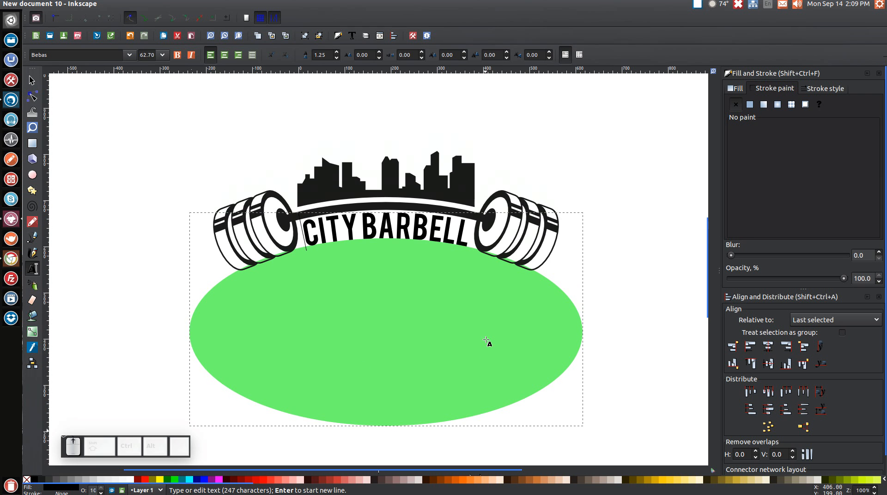
pyautogui.click(149, 3)
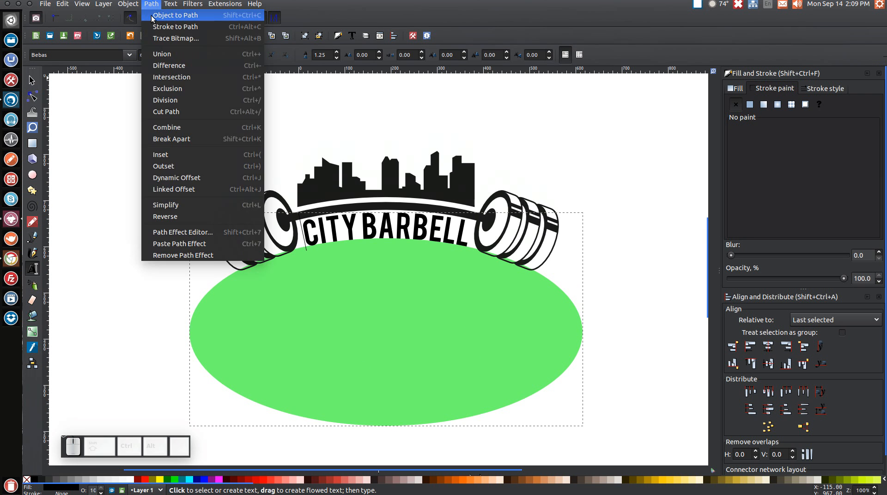
pyautogui.click(153, 14)
pyautogui.click(32, 81)
pyautogui.click(384, 268)
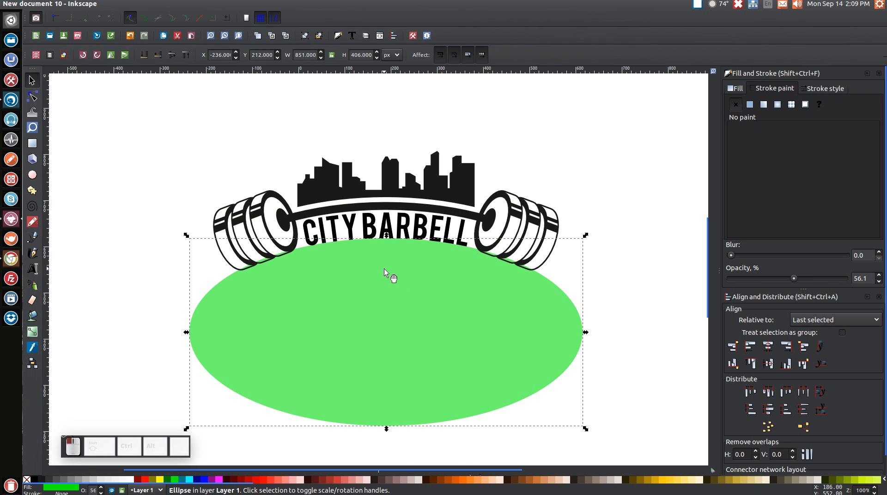
pyautogui.press('Delete')
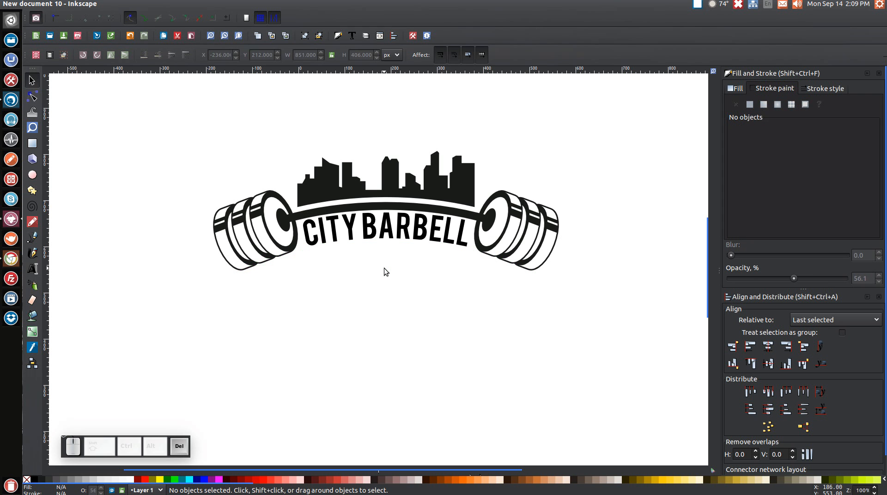
pyautogui.click(411, 227)
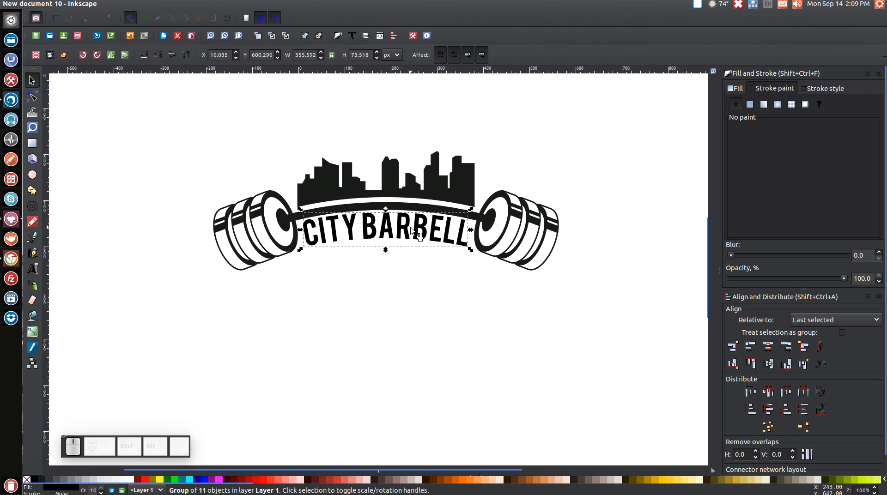
# - Fill the curved CITY BARBELL lettering with 90% Gray and move it straight down about 11 px, away from the bar
pyautogui.click(42, 481)
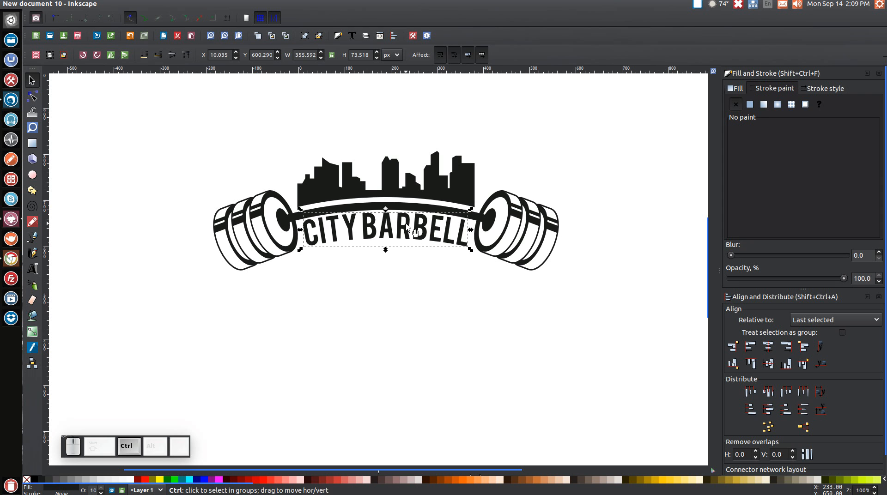
pyautogui.moveTo(406, 227); pyautogui.dragTo(412, 242)
pyautogui.click(413, 323)
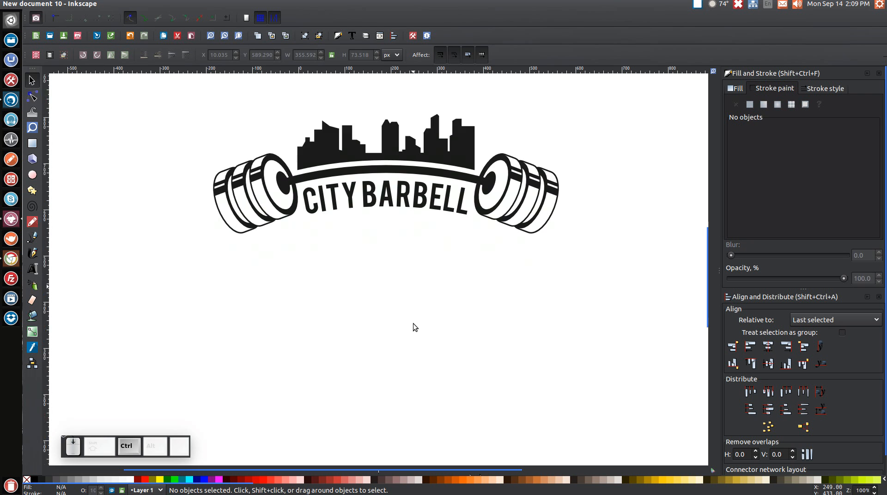
# - Add the text "gym" beneath the curved lettering and set its font to Bebas
pyautogui.click(32, 269)
pyautogui.click(313, 307)
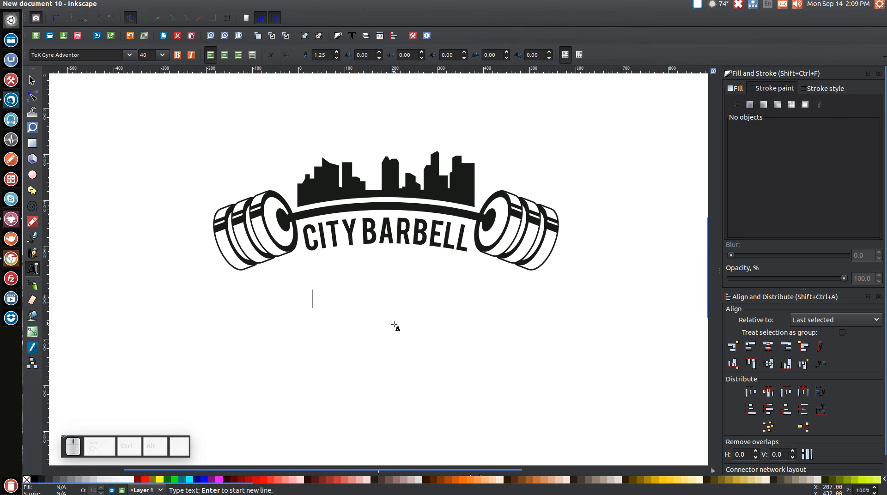
pyautogui.write('gym')
pyautogui.click(352, 36)
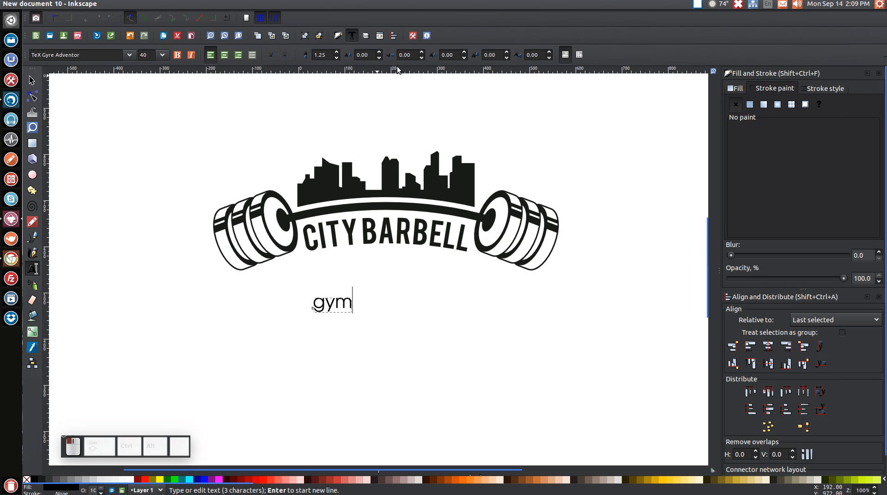
pyautogui.click(531, 177)
pyautogui.write('be')
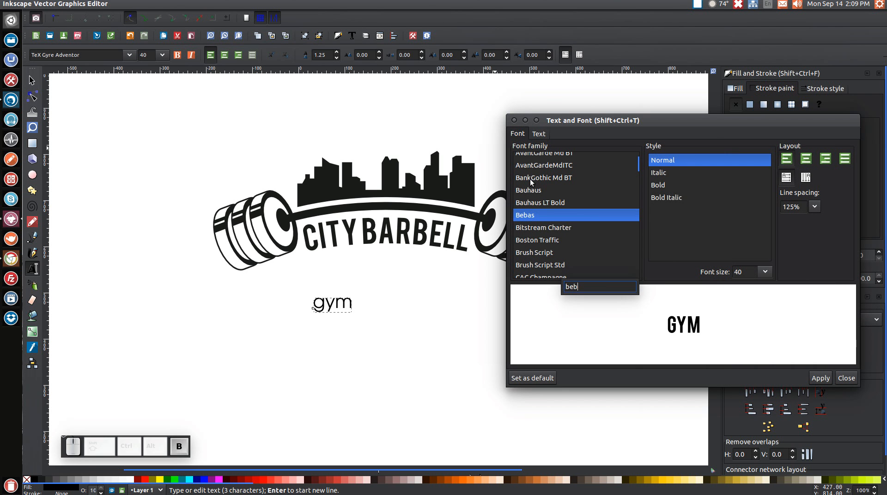
pyautogui.click(817, 380)
pyautogui.click(514, 121)
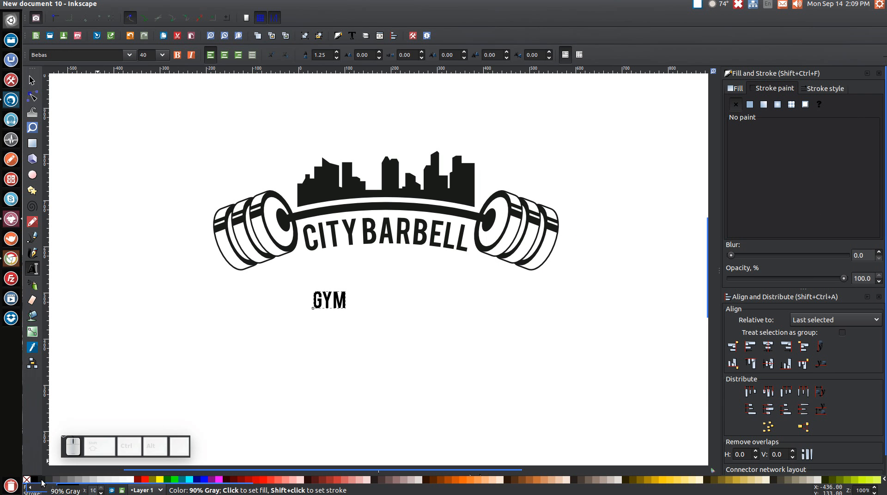
# - Centre the GYM text horizontally on the plate stacks' vertical axis
pyautogui.click(31, 80)
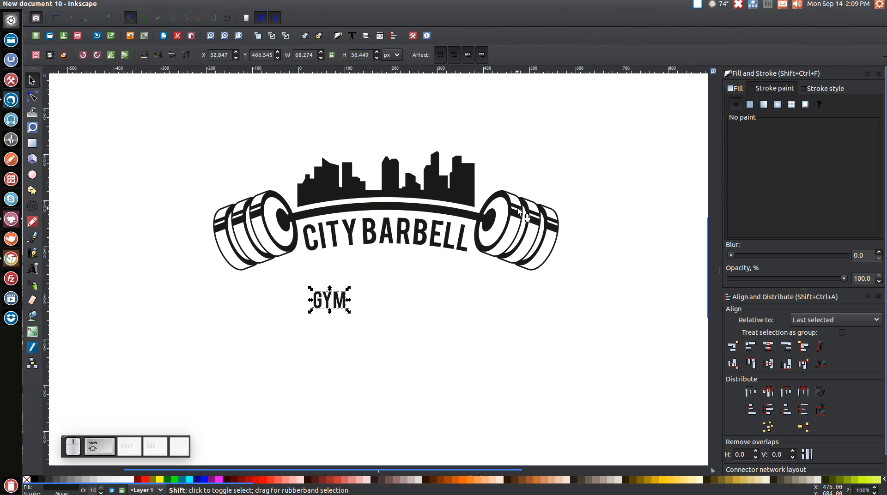
pyautogui.keyDown('shift'); pyautogui.click(526, 216); pyautogui.keyUp('shift')
pyautogui.click(773, 350)
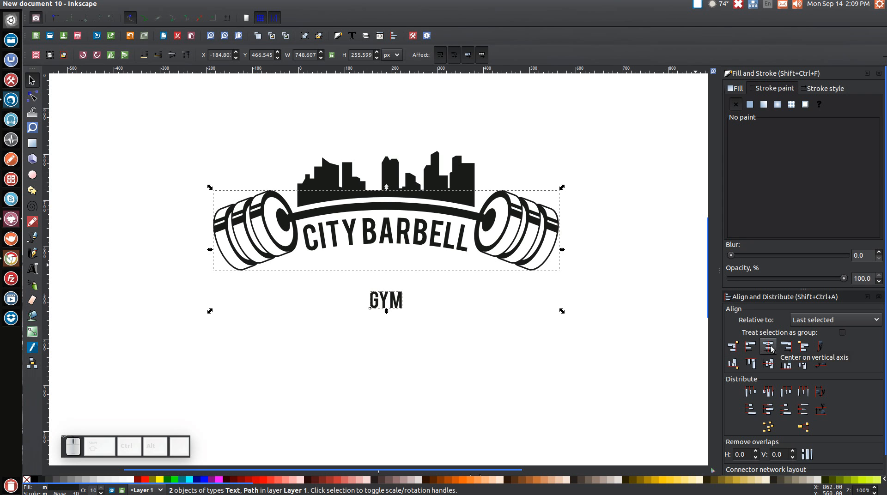
pyautogui.click(540, 336)
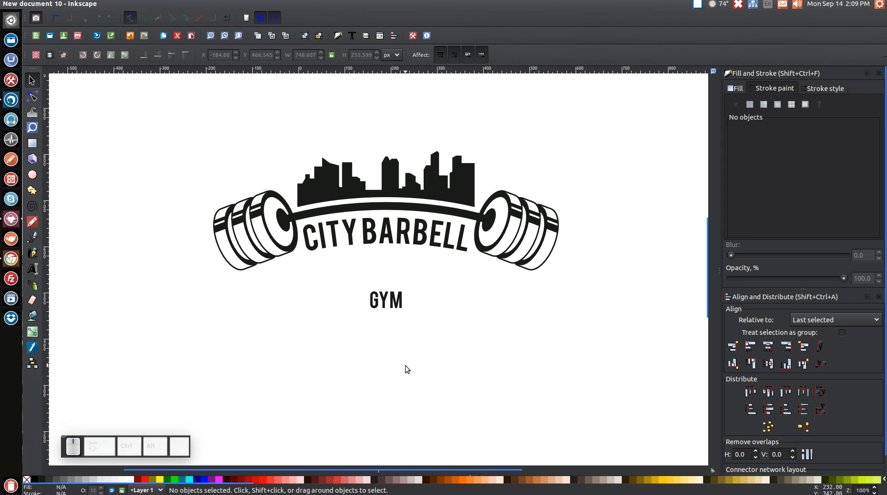
# - Enlarge GYM proportionally about its centre to about 172 × 92 px and move it straight up to just beneath CITY BARBELL
pyautogui.click(393, 306)
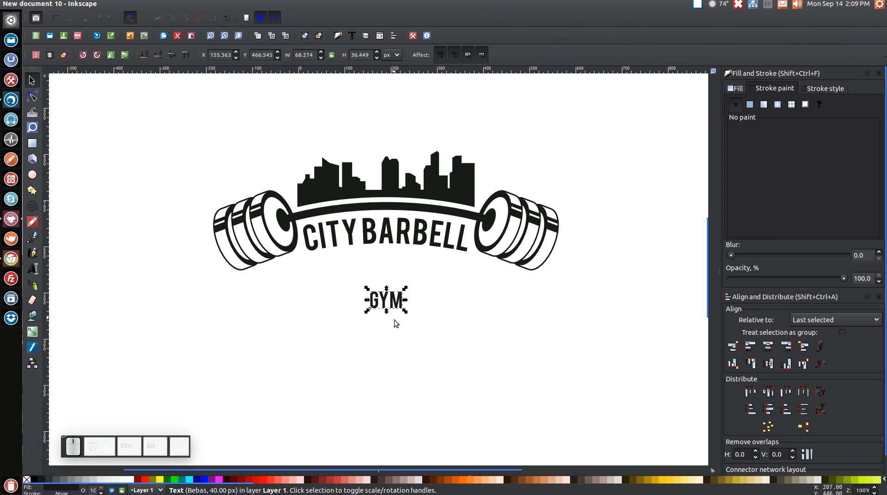
pyautogui.moveTo(406, 311); pyautogui.dragTo(433, 350)
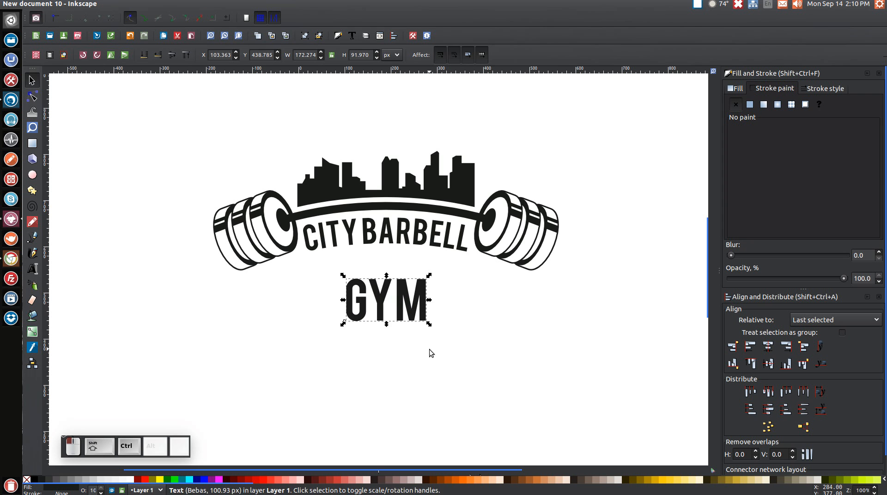
pyautogui.moveTo(412, 318); pyautogui.dragTo(414, 295)
pyautogui.click(442, 377)
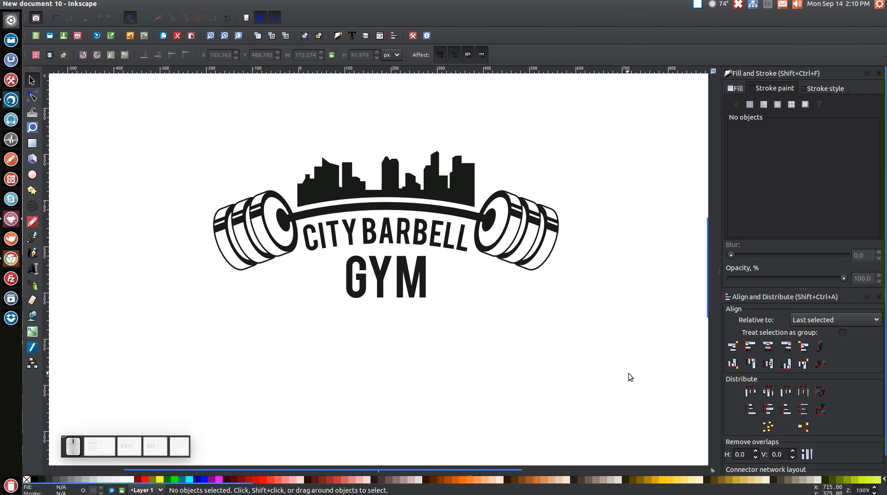
# - Group the whole logo and scale it down proportionally about its centre to about 481 × 204 px
pyautogui.moveTo(629, 372); pyautogui.dragTo(168, 99)
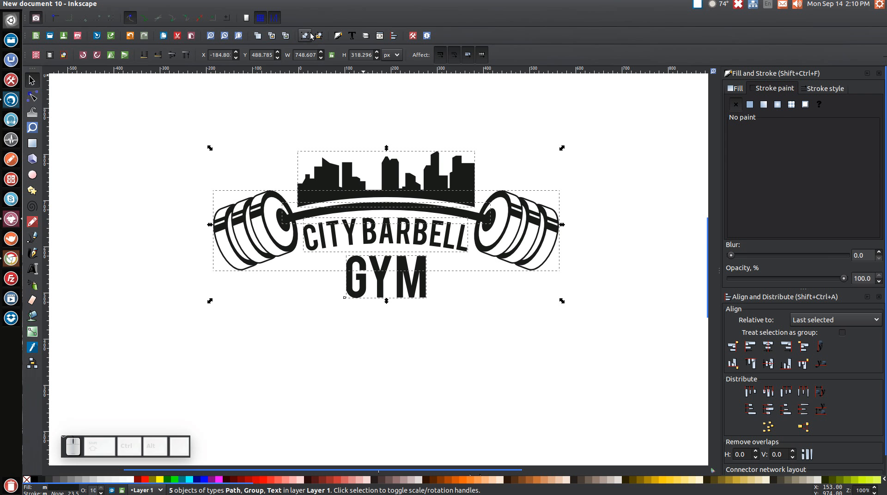
pyautogui.moveTo(562, 303); pyautogui.dragTo(500, 322)
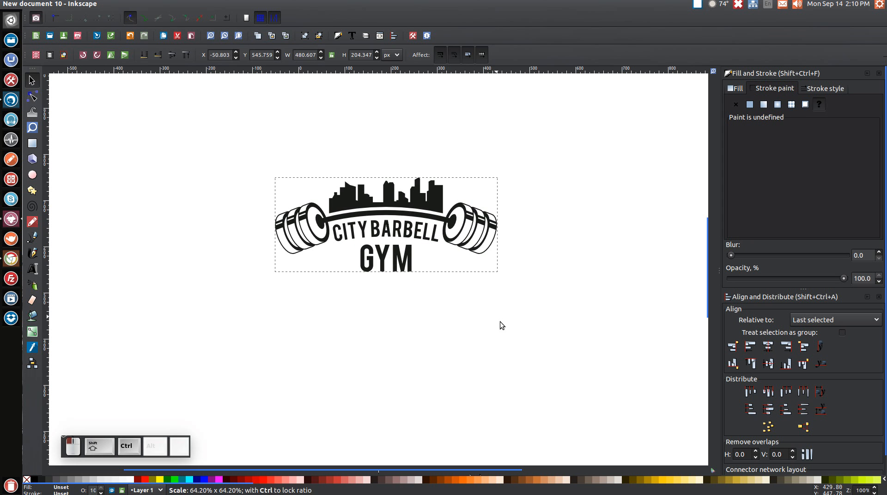
pyautogui.click(577, 342)
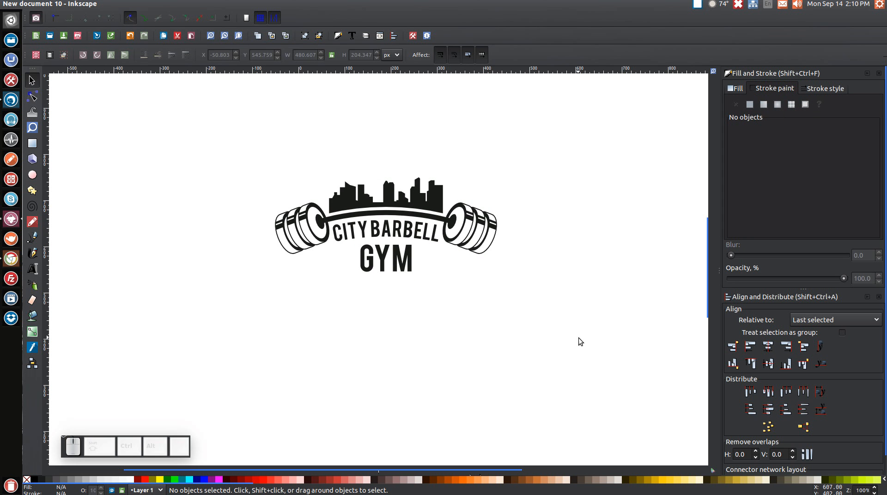